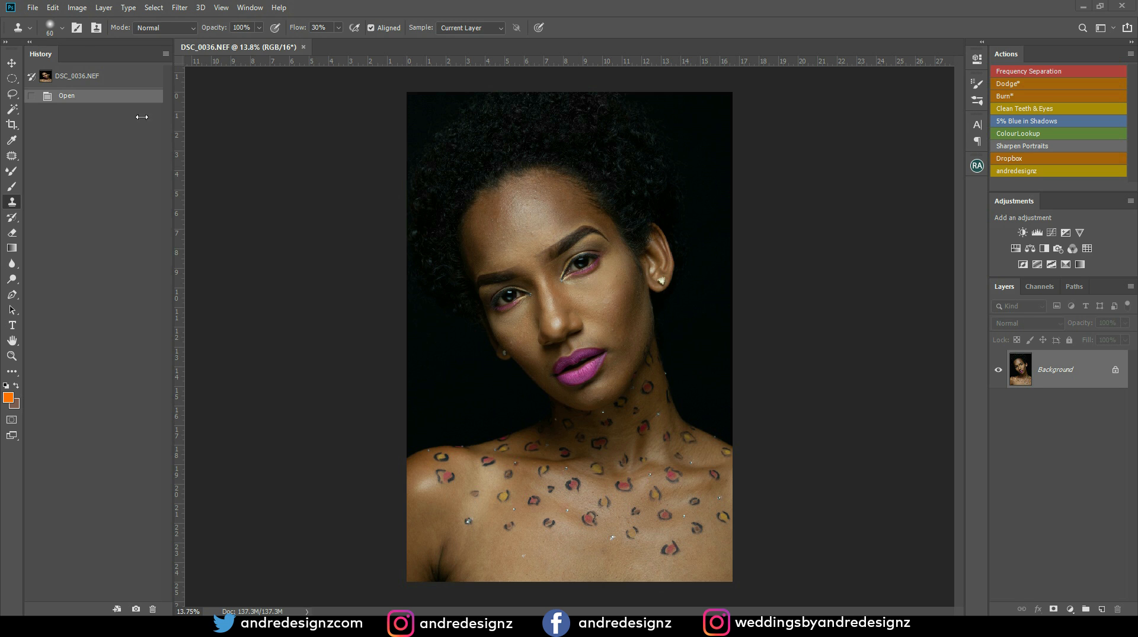
View the photo's camera data in its file information, including lens, focal length and exposure settings
{"action": "left_click", "coordinate": [32, 7]}
{"action": "mouse_move", "coordinate": [84, 184]}
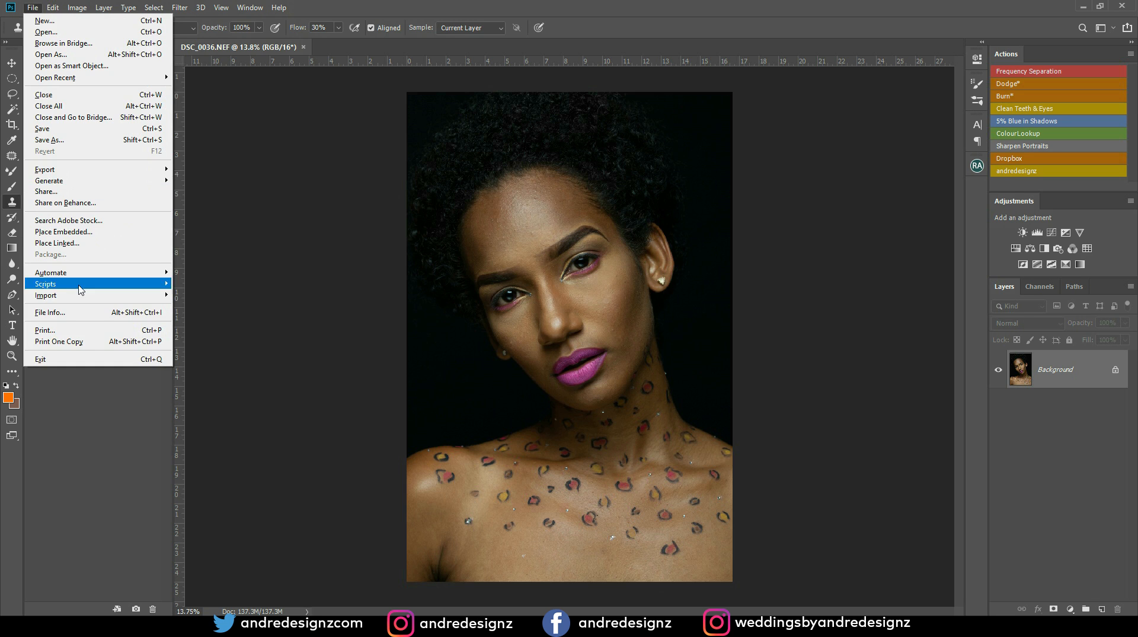
{"action": "left_click", "coordinate": [80, 312]}
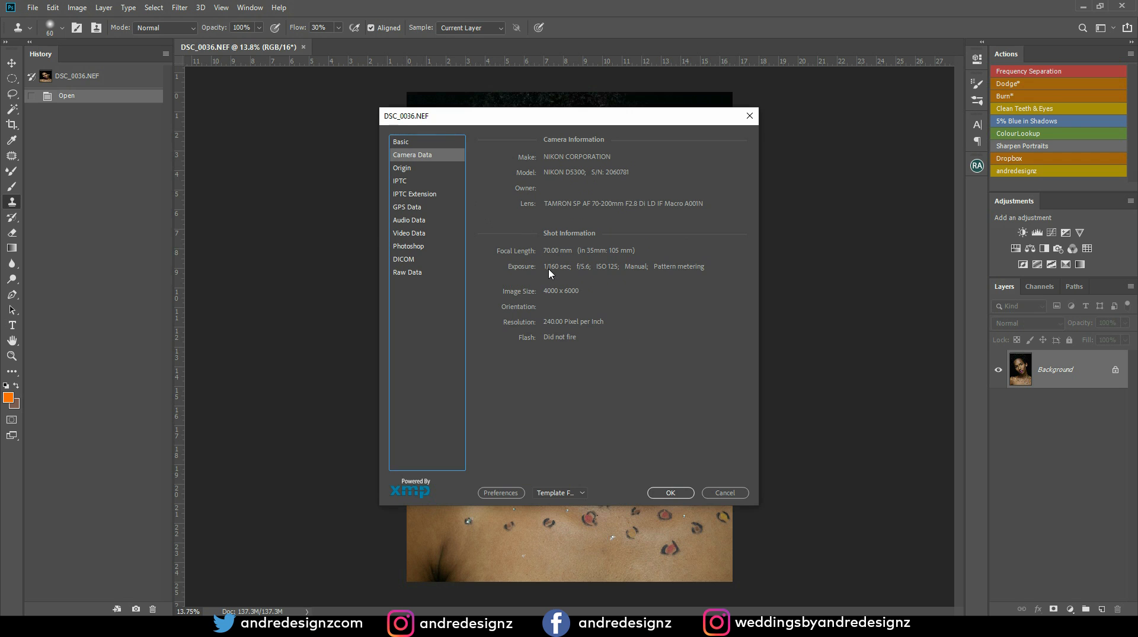
{"action": "left_click", "coordinate": [725, 493]}
Examine the portrait's eyes, facial skin and painted neck and shoulders up close, and look over the BEAUTY RETOUCH v3.2 tools
{"action": "scroll", "coordinate": [519, 293], "scroll_direction": "up", "scroll_amount": 4}
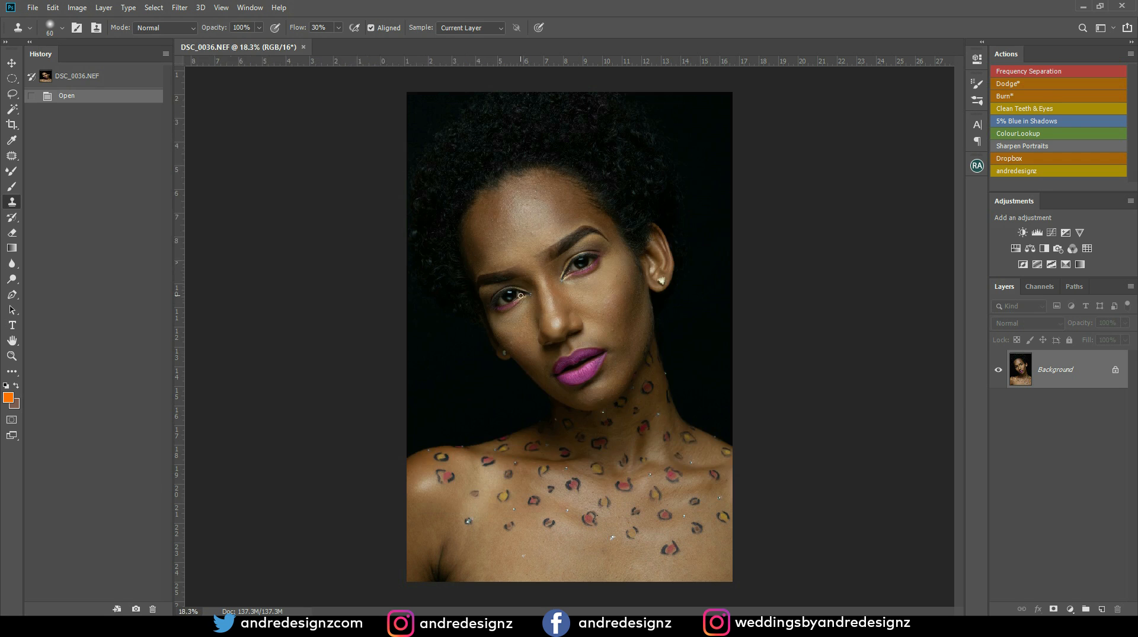
{"action": "scroll", "coordinate": [518, 293], "scroll_direction": "up", "scroll_amount": 12}
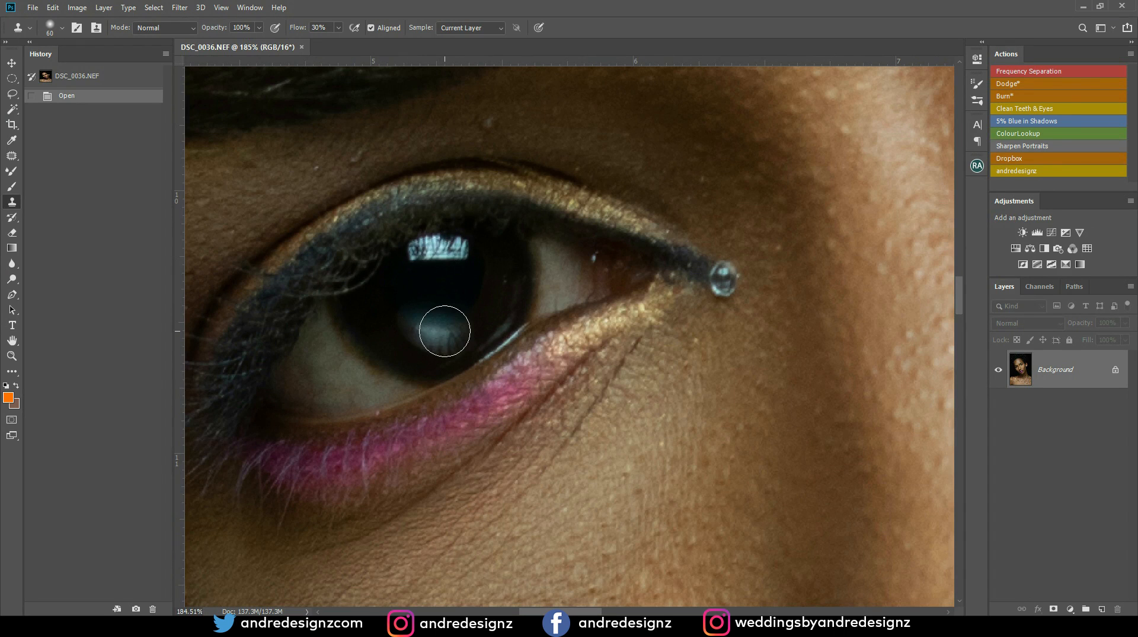
{"action": "scroll", "coordinate": [457, 337], "scroll_direction": "down", "scroll_amount": 12}
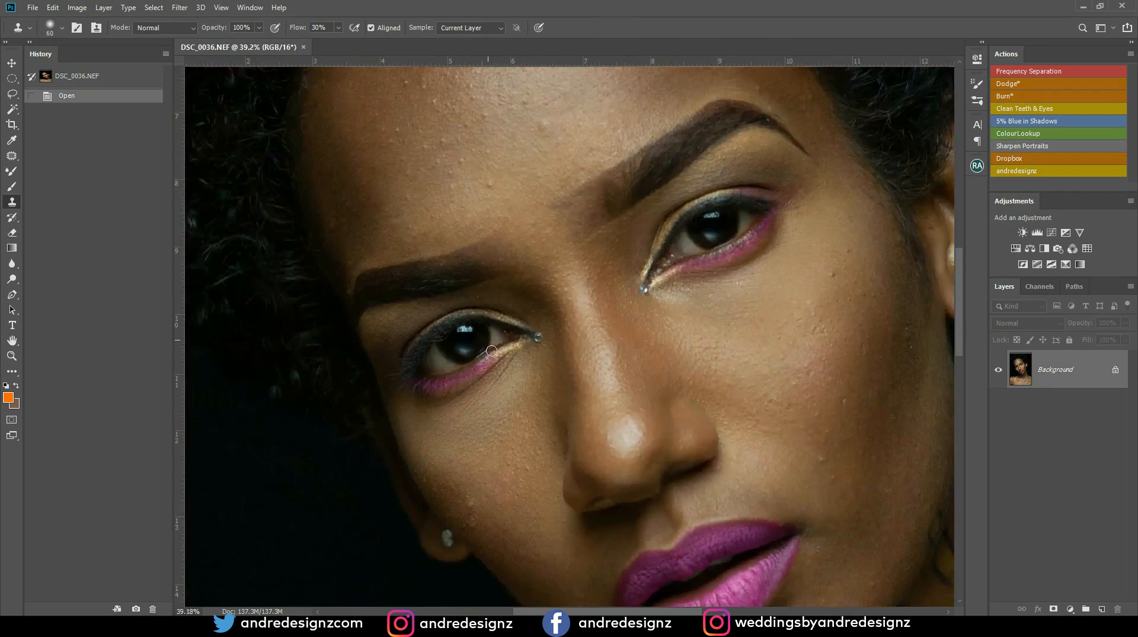
{"action": "scroll", "coordinate": [494, 371], "scroll_direction": "down", "scroll_amount": 3}
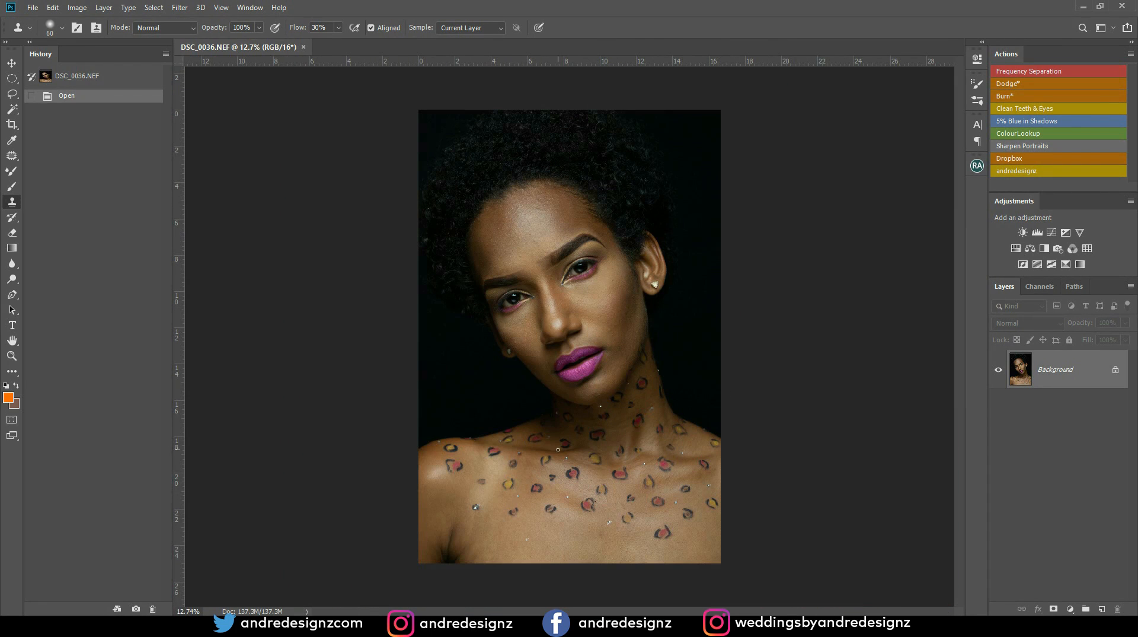
{"action": "scroll", "coordinate": [546, 430], "scroll_direction": "up", "scroll_amount": 2}
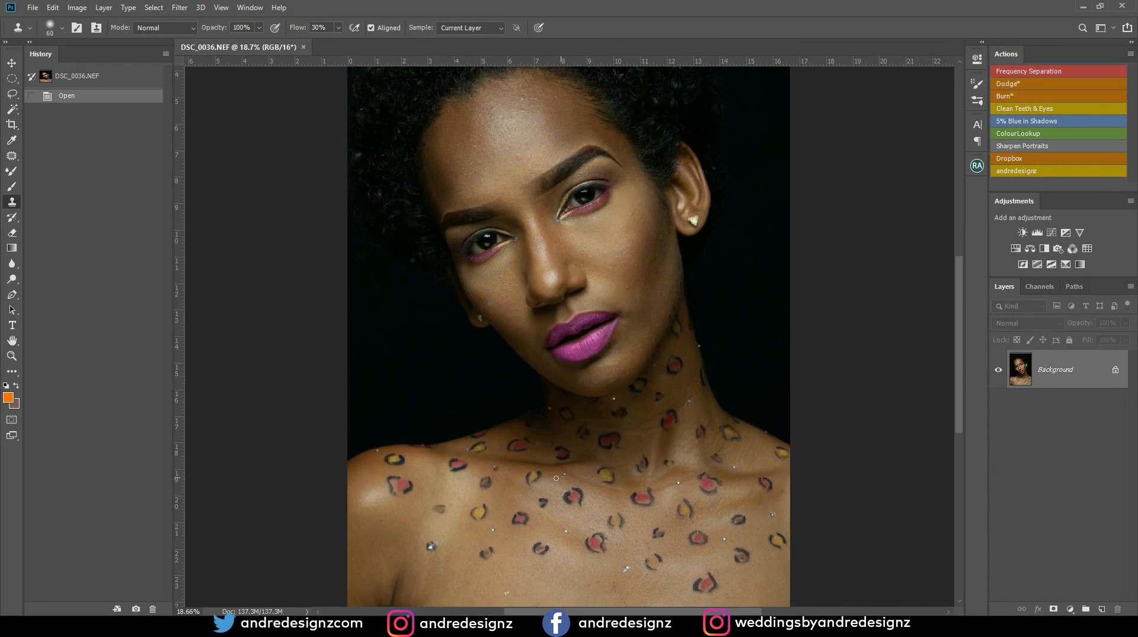
{"action": "scroll", "coordinate": [564, 472], "scroll_direction": "down", "scroll_amount": 3}
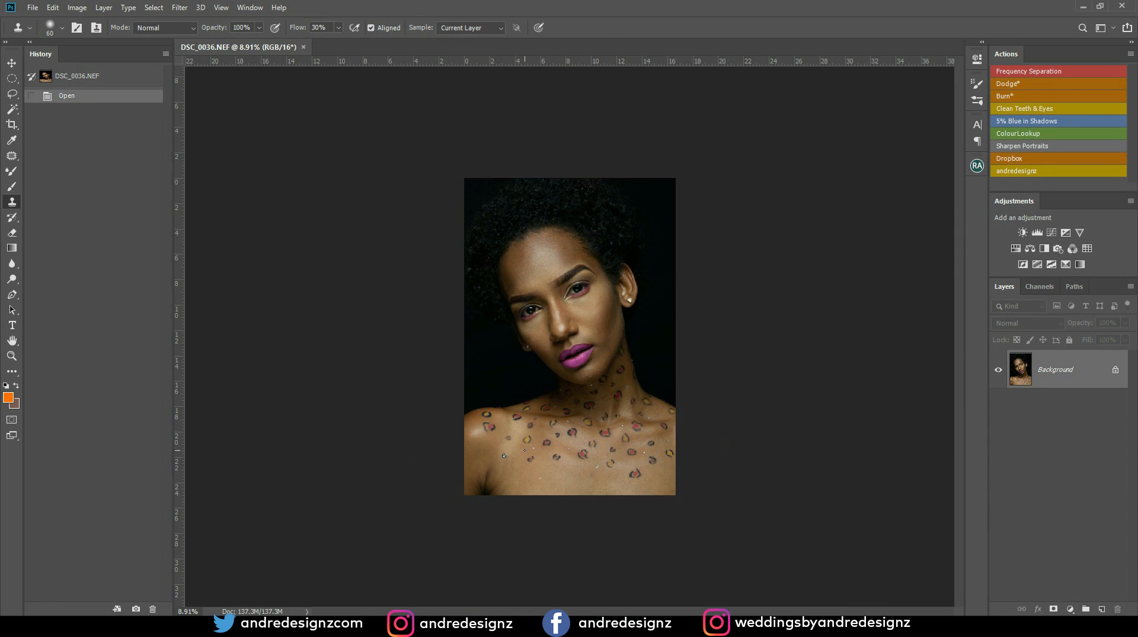
{"action": "scroll", "coordinate": [521, 468], "scroll_direction": "up", "scroll_amount": 4}
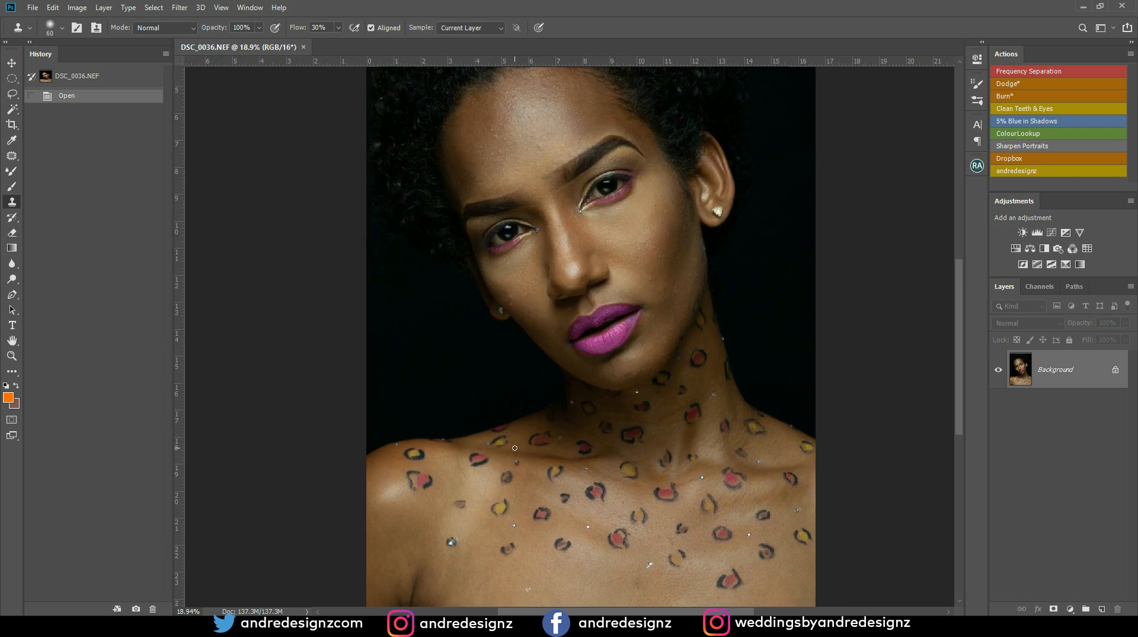
{"action": "scroll", "coordinate": [514, 448], "scroll_direction": "down", "scroll_amount": 2}
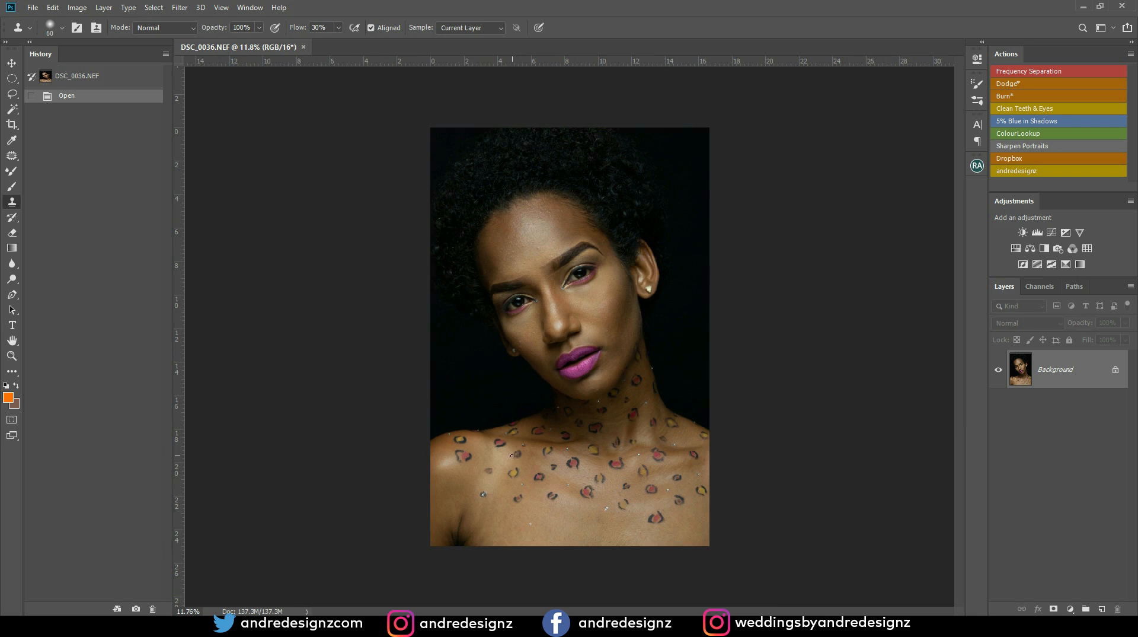
{"action": "scroll", "coordinate": [512, 455], "scroll_direction": "up", "scroll_amount": 4}
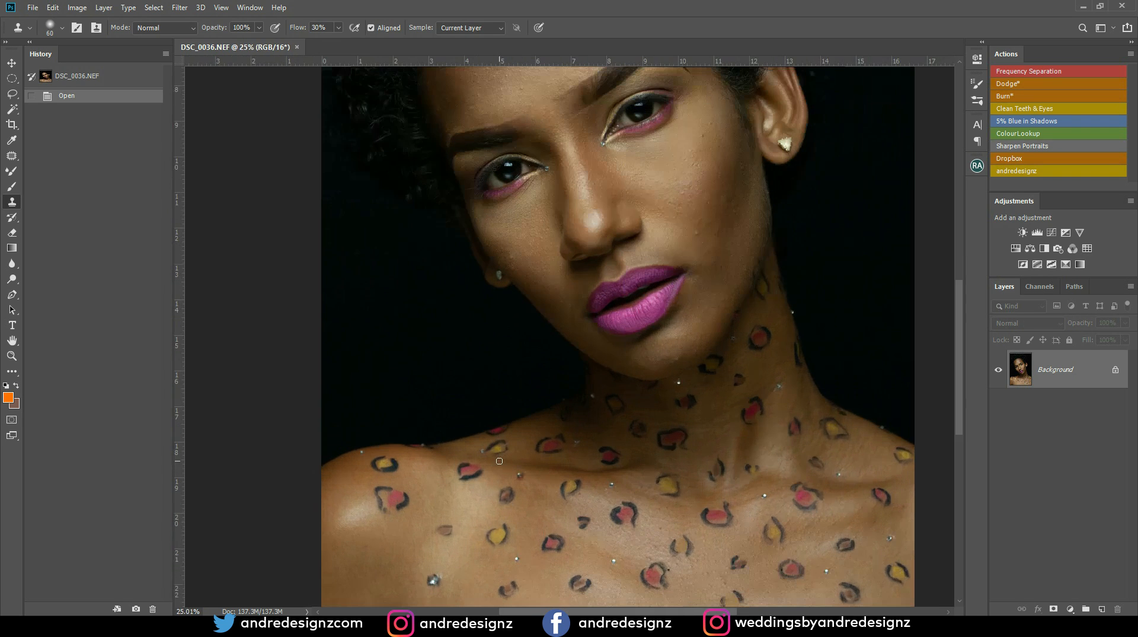
{"action": "scroll", "coordinate": [500, 461], "scroll_direction": "down", "scroll_amount": 3}
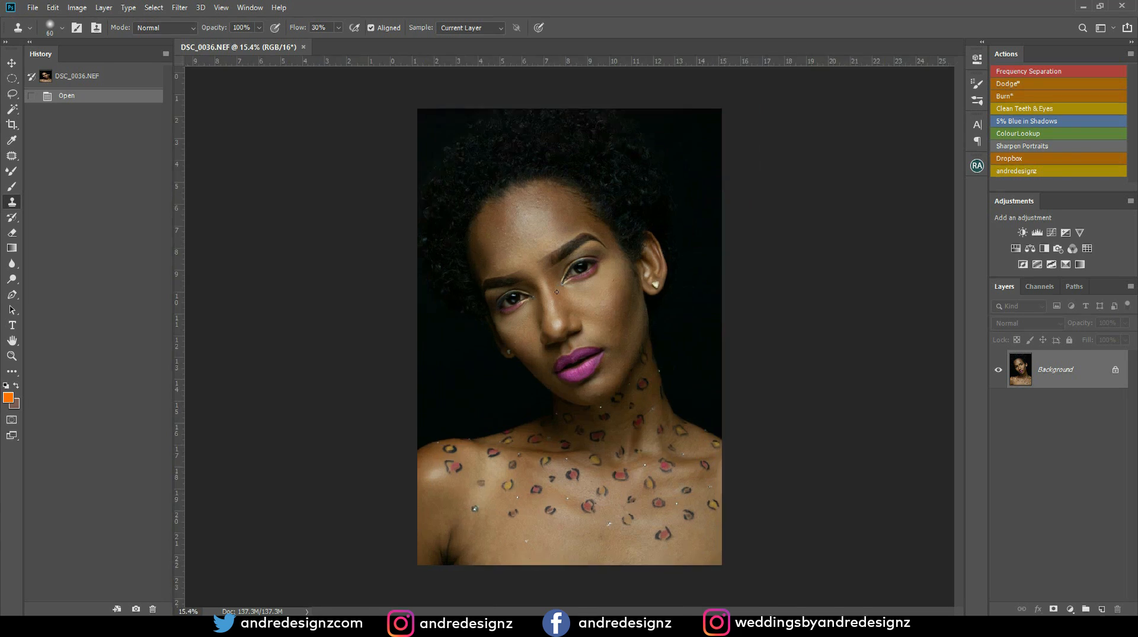
{"action": "scroll", "coordinate": [557, 292], "scroll_direction": "up", "scroll_amount": 5}
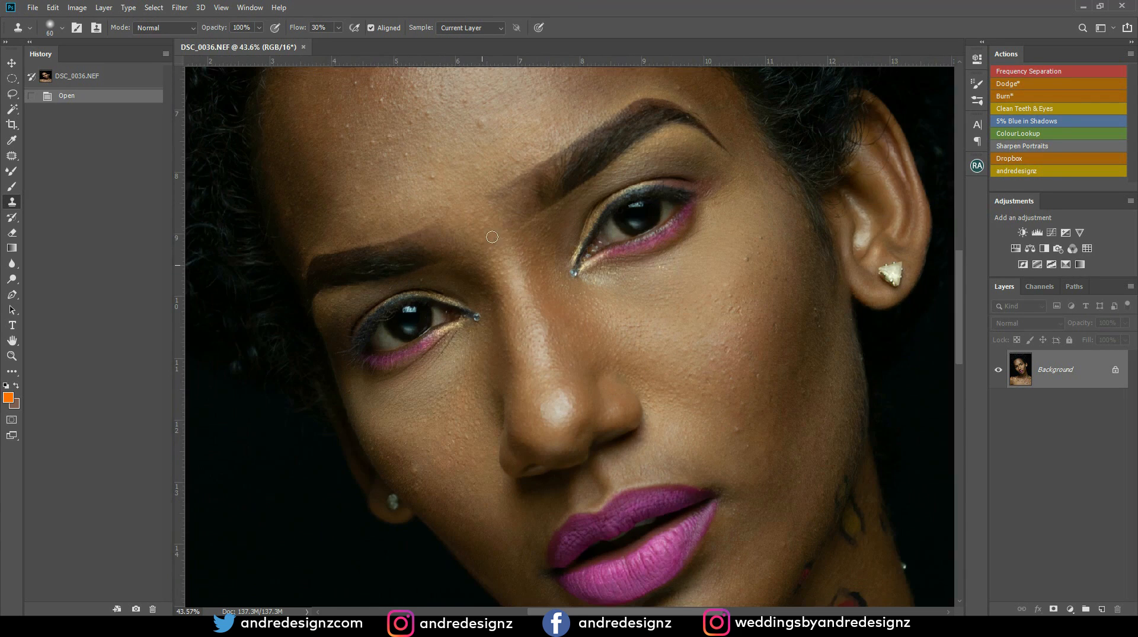
{"action": "scroll", "coordinate": [434, 302], "scroll_direction": "down", "scroll_amount": 4}
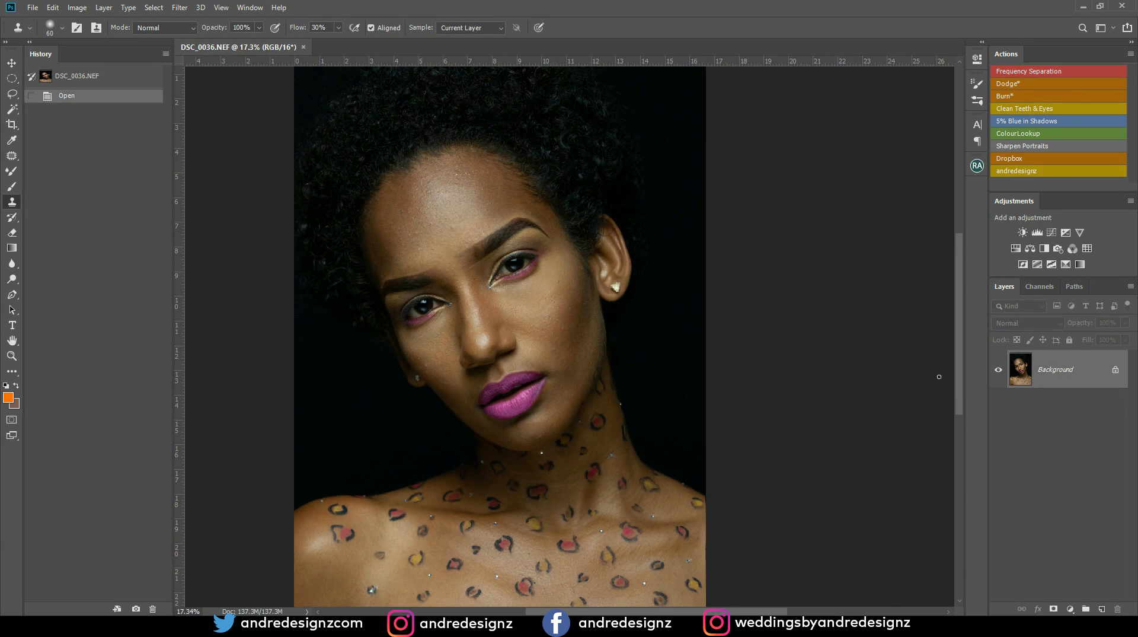
{"action": "scroll", "coordinate": [811, 429], "scroll_direction": "down", "scroll_amount": 2}
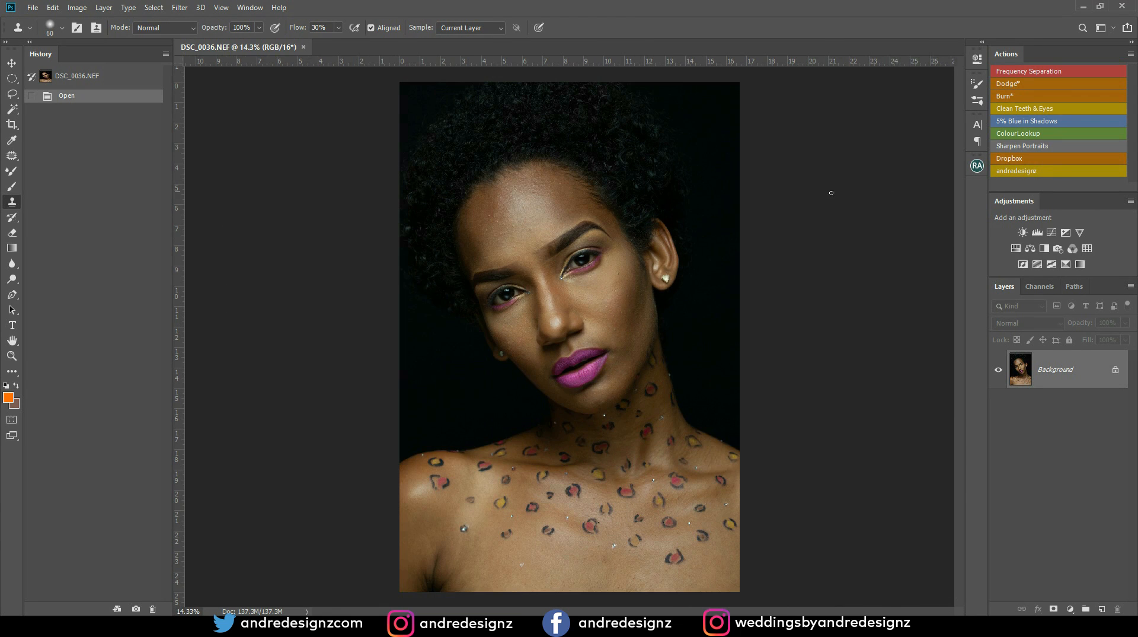
{"action": "left_click", "coordinate": [977, 166]}
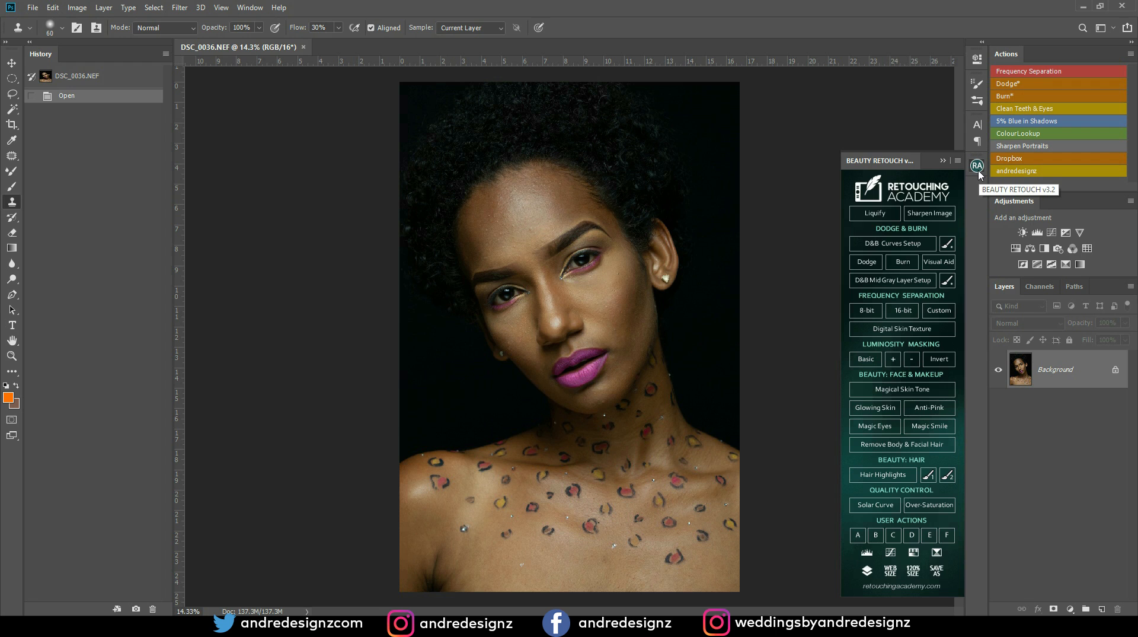
{"action": "left_click", "coordinate": [977, 167]}
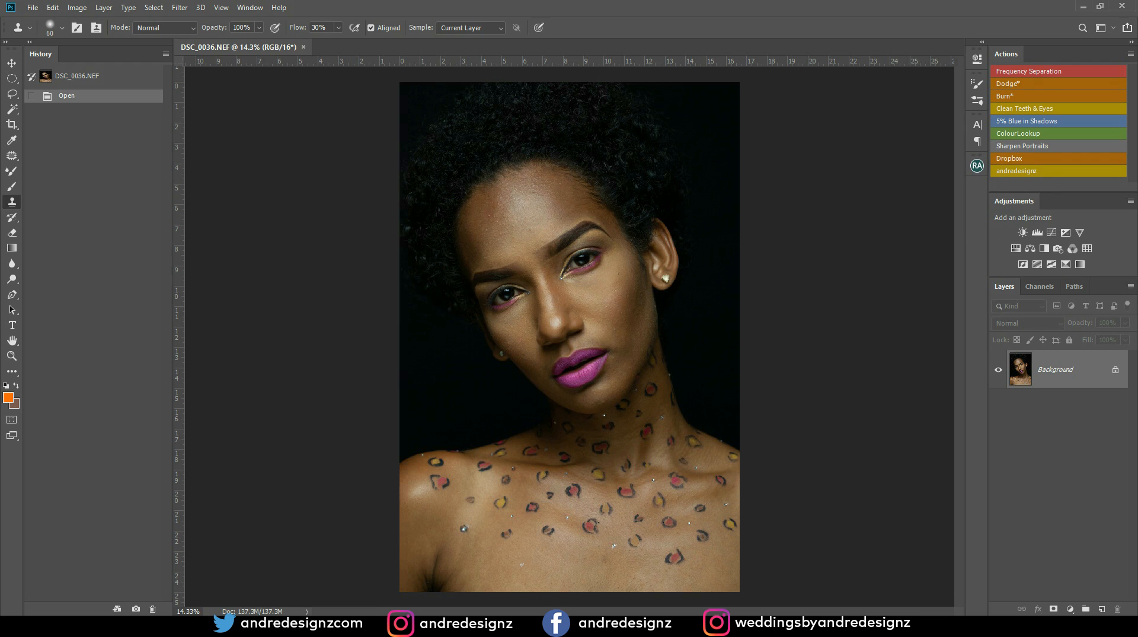
Crop the portrait to a 4:5 ratio, positioning the frame to trim empty space above the hair and part of the lower chest
{"action": "left_click", "coordinate": [10, 125]}
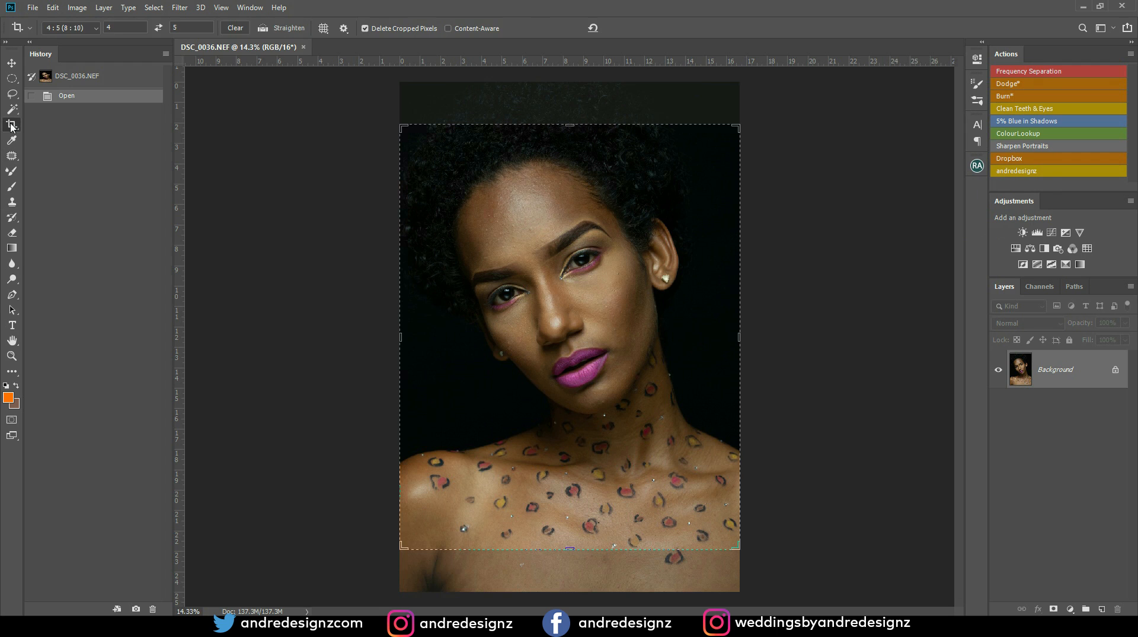
{"action": "left_click_drag", "start_coordinate": [608, 550], "coordinate": [605, 536]}
{"action": "left_click_drag", "start_coordinate": [573, 141], "coordinate": [575, 126]}
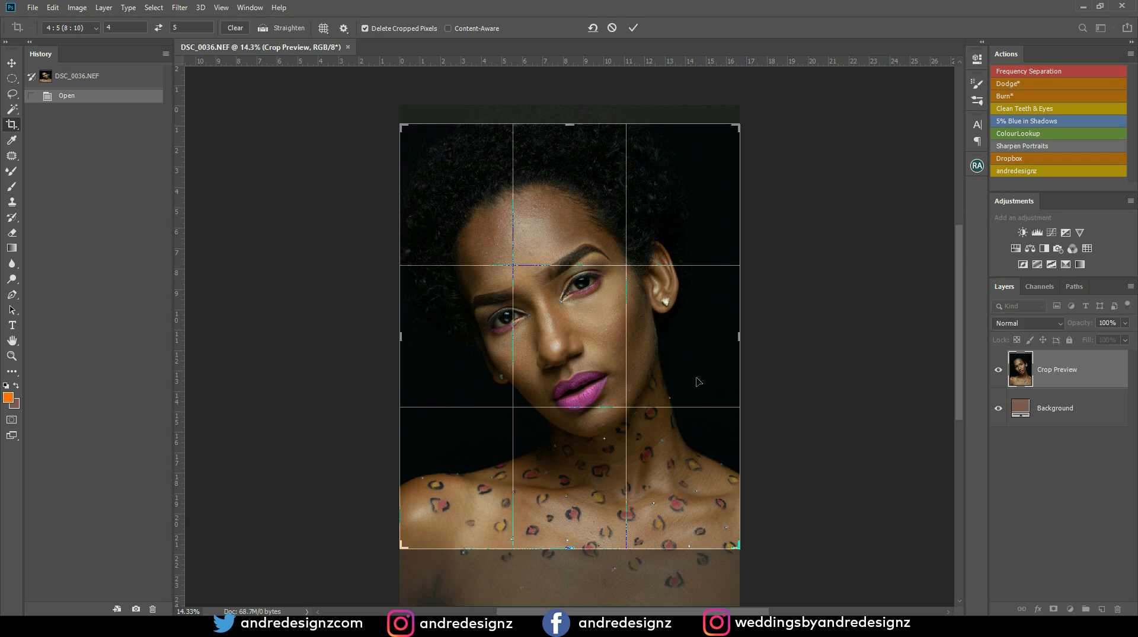
{"action": "key", "text": "Up"}
{"action": "key", "text": "Up"}
{"action": "key", "text": "Up"}
{"action": "key", "text": "Up"}
{"action": "key", "text": "Up"}
{"action": "key", "text": "Up"}
{"action": "key", "text": "Up"}
{"action": "key", "text": "Up"}
{"action": "key", "text": "Up"}
{"action": "key", "text": "Up"}
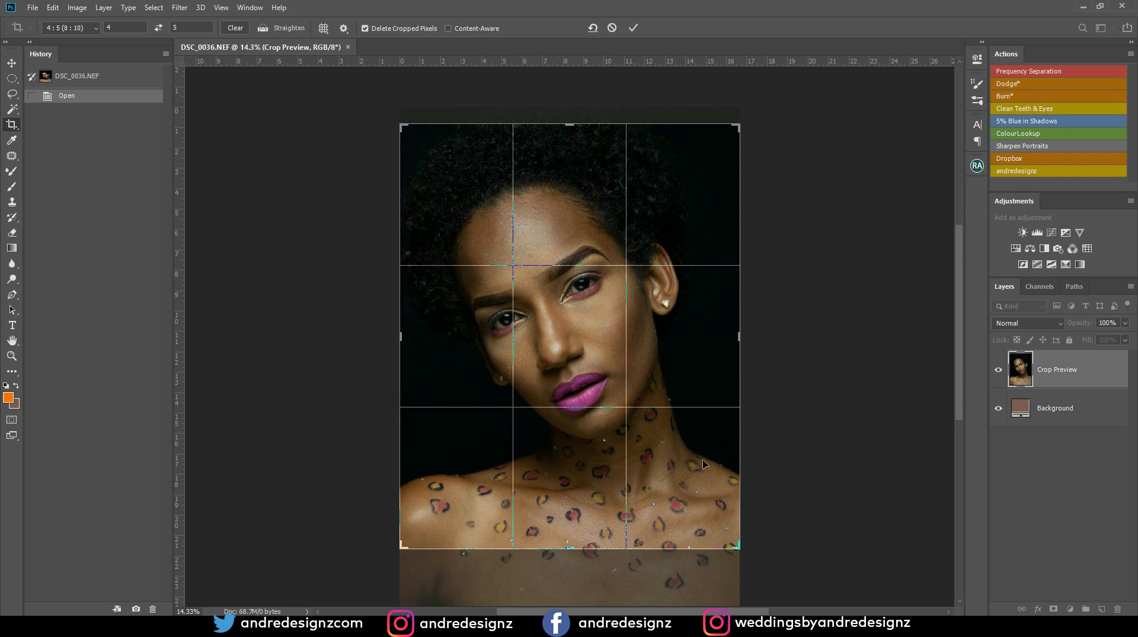
{"action": "key", "text": "Up"}
{"action": "key", "text": "Up"}
{"action": "key", "text": "Up"}
{"action": "key", "text": "Up"}
{"action": "key", "text": "Up"}
{"action": "key", "text": "Up"}
{"action": "key", "text": "Up"}
{"action": "key", "text": "Up"}
{"action": "key", "text": "Up"}
{"action": "key", "text": "Up"}
{"action": "key", "text": "Up"}
{"action": "key", "text": "Up"}
{"action": "key", "text": "Up"}
{"action": "key", "text": "Up"}
{"action": "key", "text": "Up"}
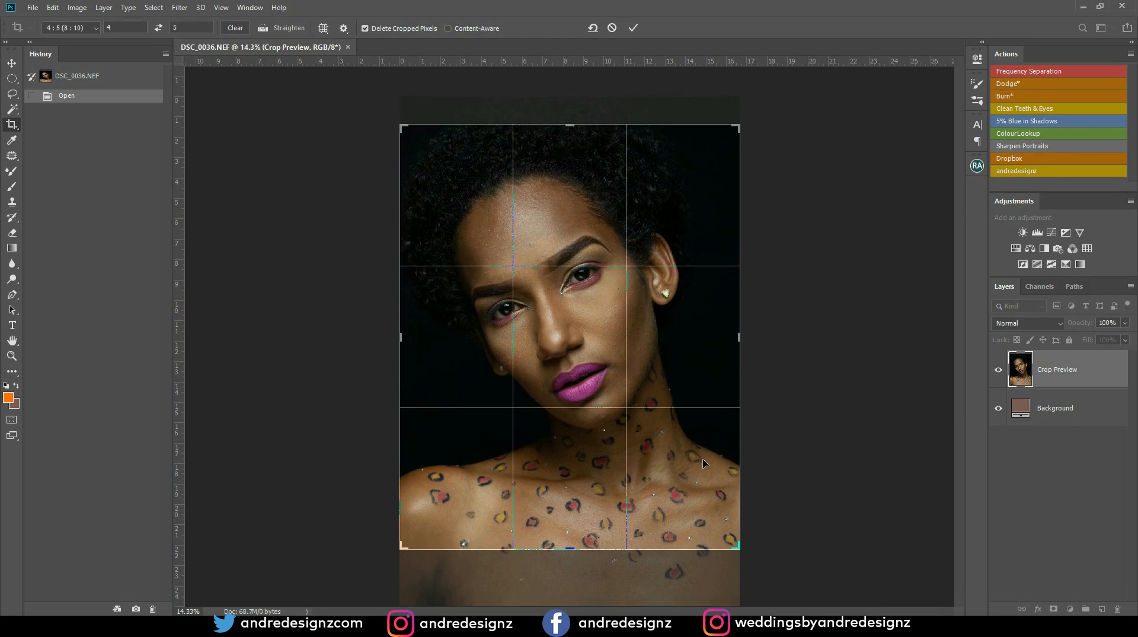
{"action": "key", "text": "Return"}
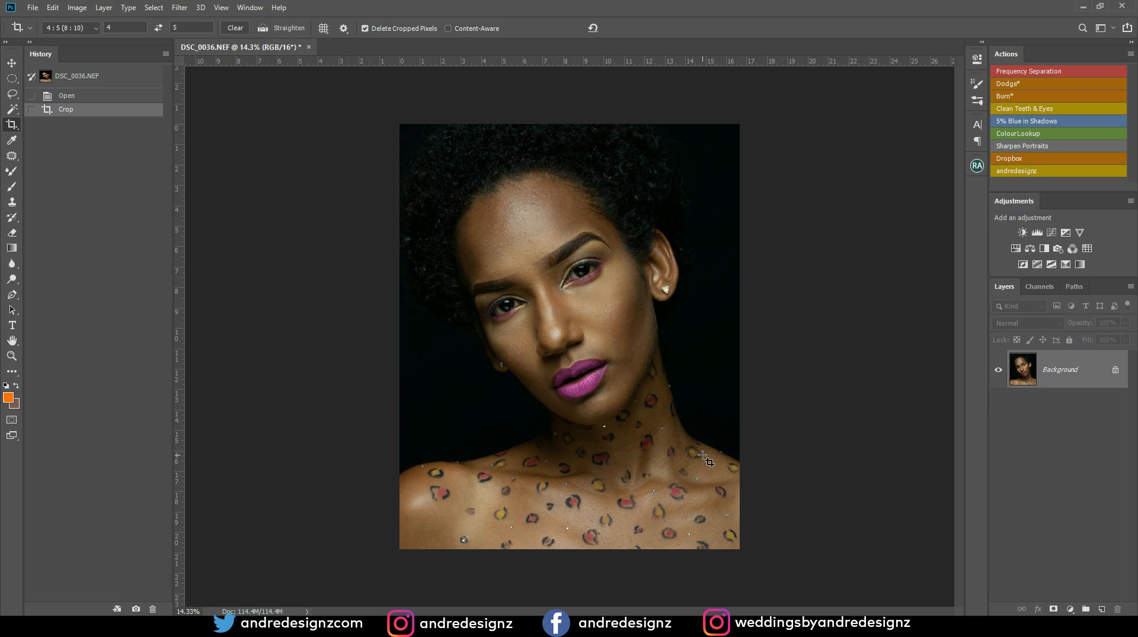
{"action": "left_click", "coordinate": [704, 457]}
{"action": "key", "text": "Return"}
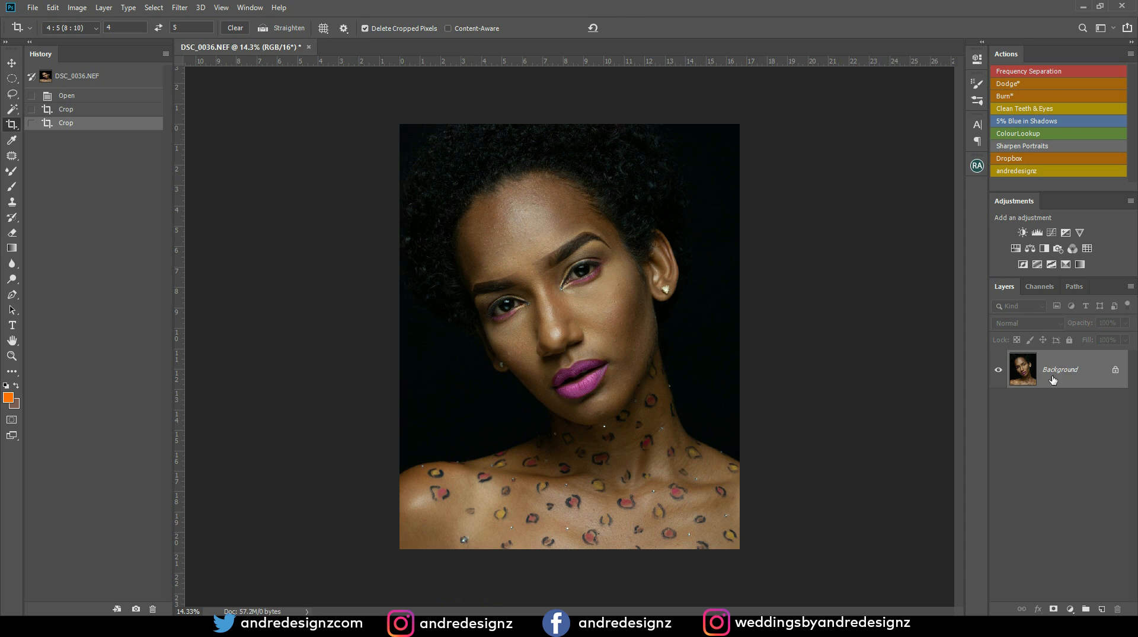
Run the Frequency Separation action on the cropped photo with a Gaussian Blur radius of 10 pixels
{"action": "left_click", "coordinate": [1036, 72]}
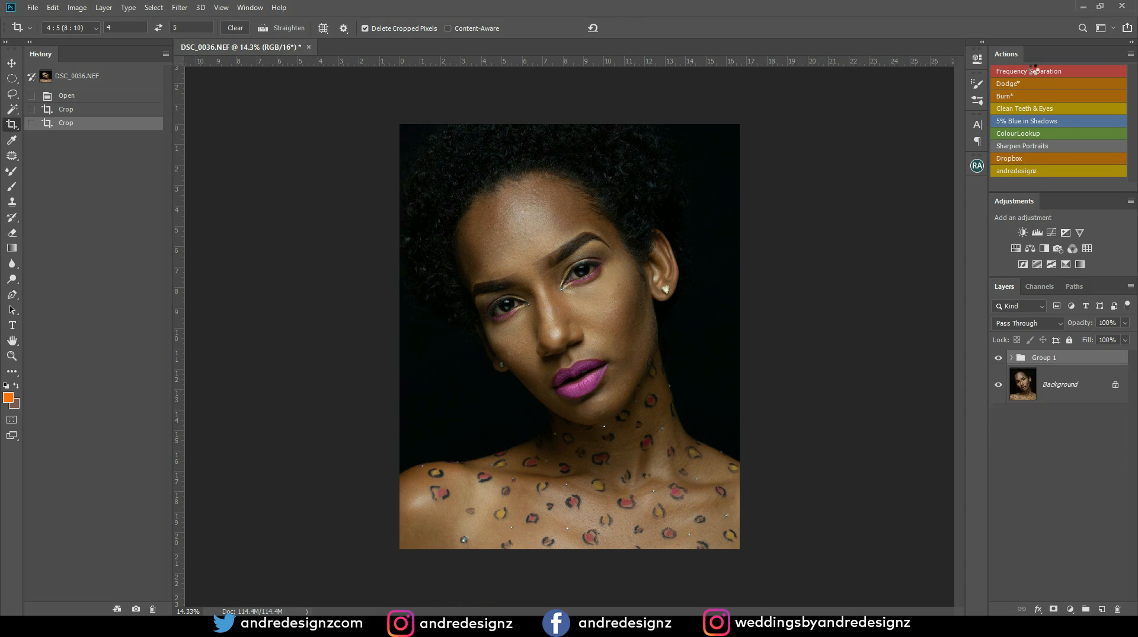
{"action": "type", "text": "10"}
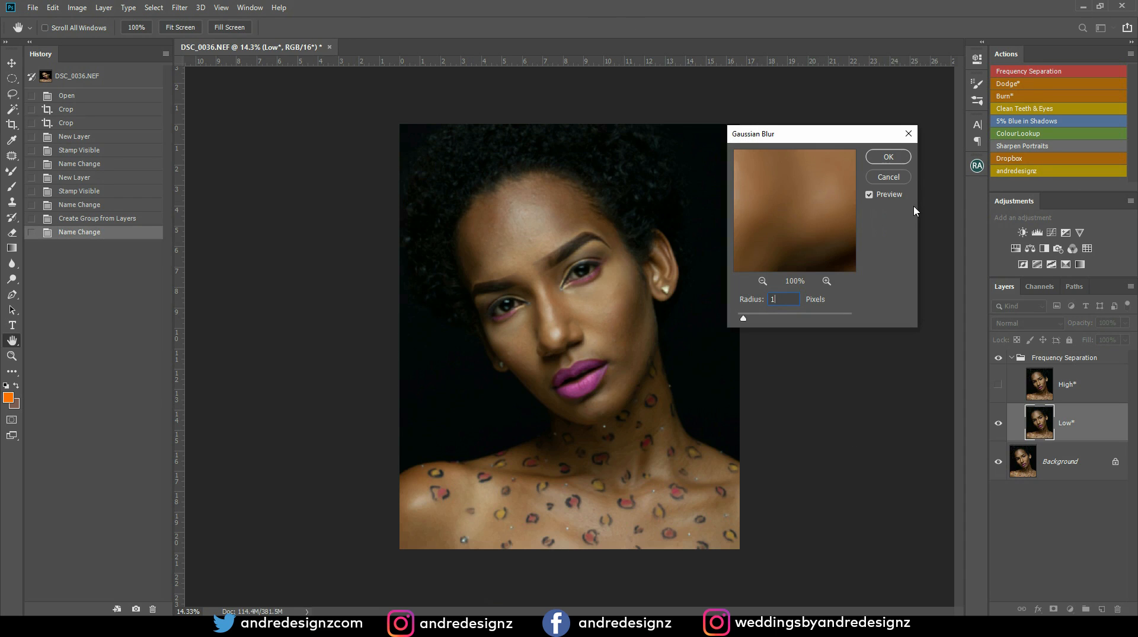
{"action": "left_click", "coordinate": [888, 156]}
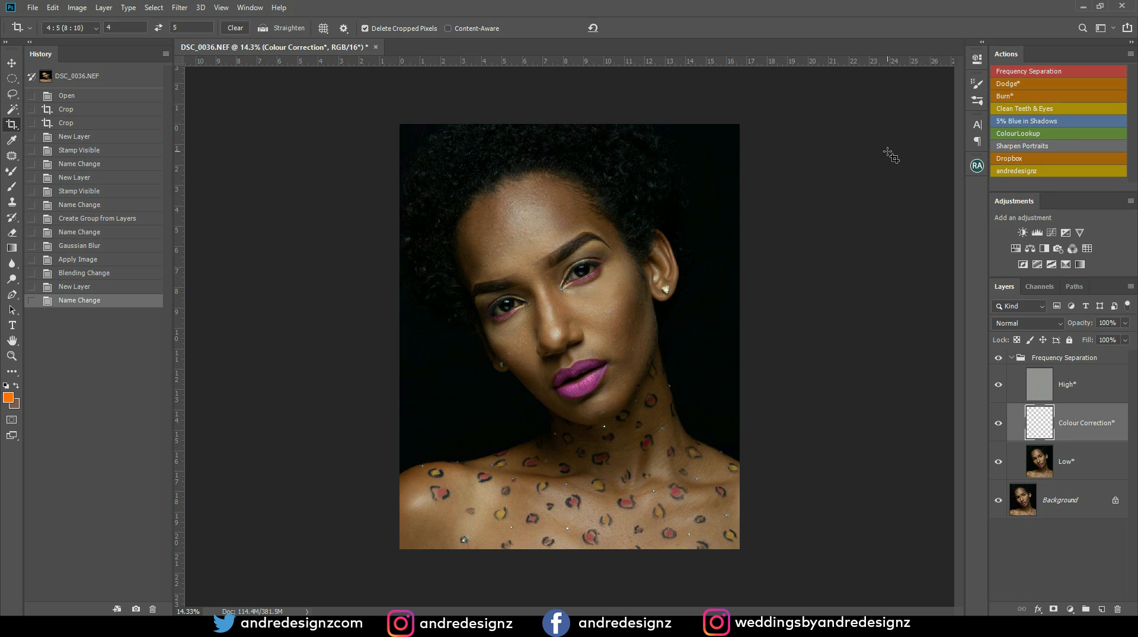
On the High* layer, clone clean skin texture over the small blemishes at the upper centre of the forehead
{"action": "scroll", "coordinate": [549, 313], "scroll_direction": "up", "scroll_amount": 5}
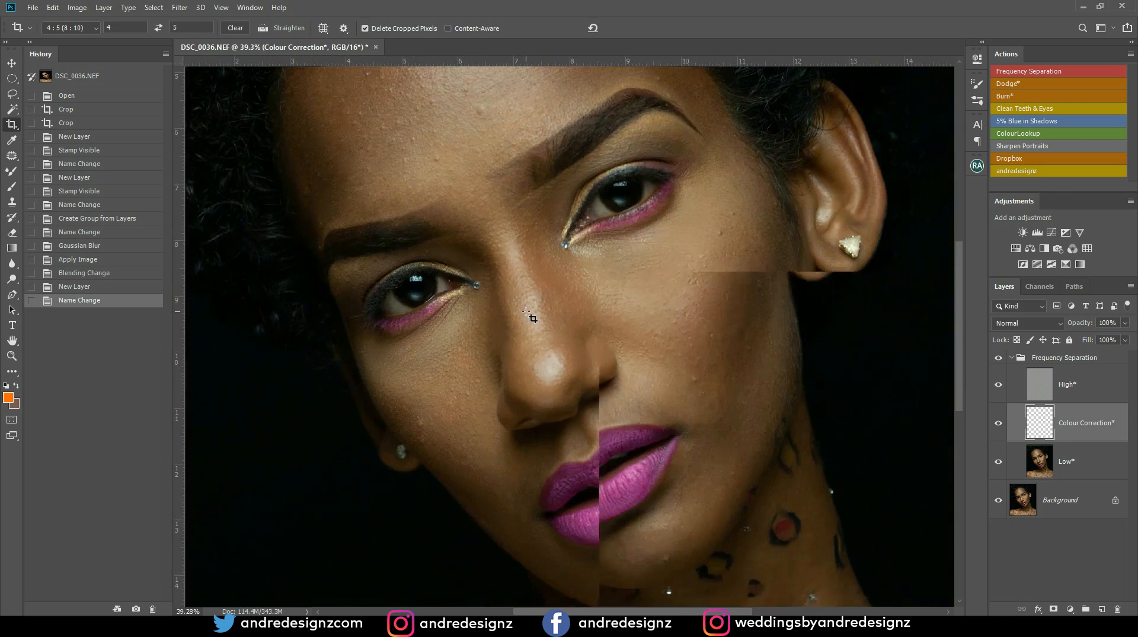
{"action": "left_click_drag", "start_coordinate": [577, 178], "coordinate": [590, 355]}
{"action": "key", "text": "ctrl+r"}
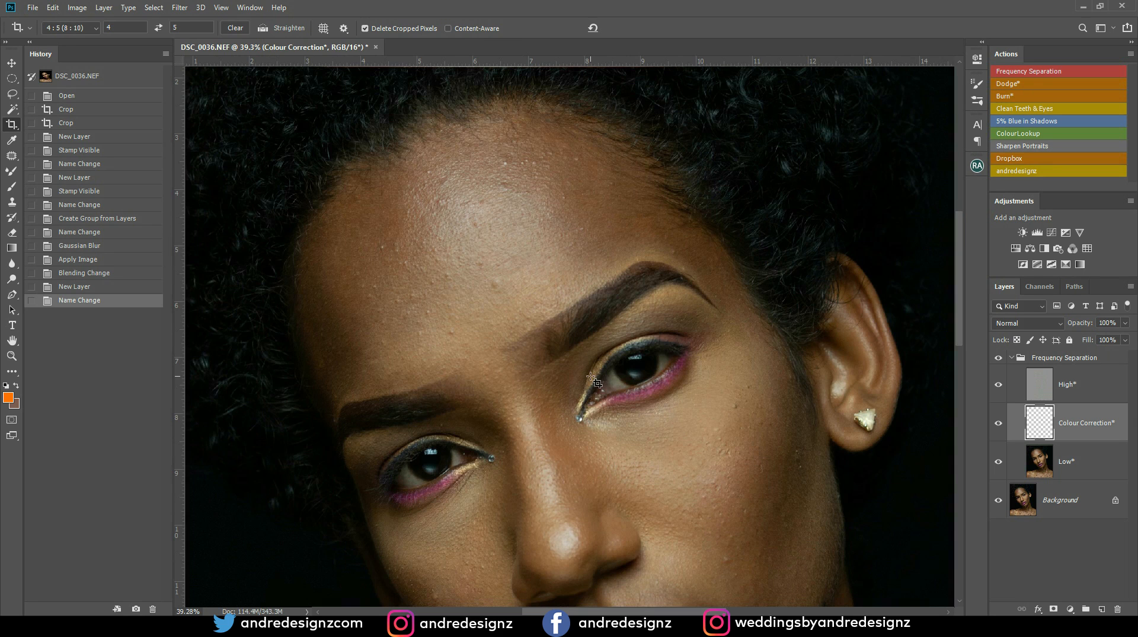
{"action": "left_click", "coordinate": [1103, 381]}
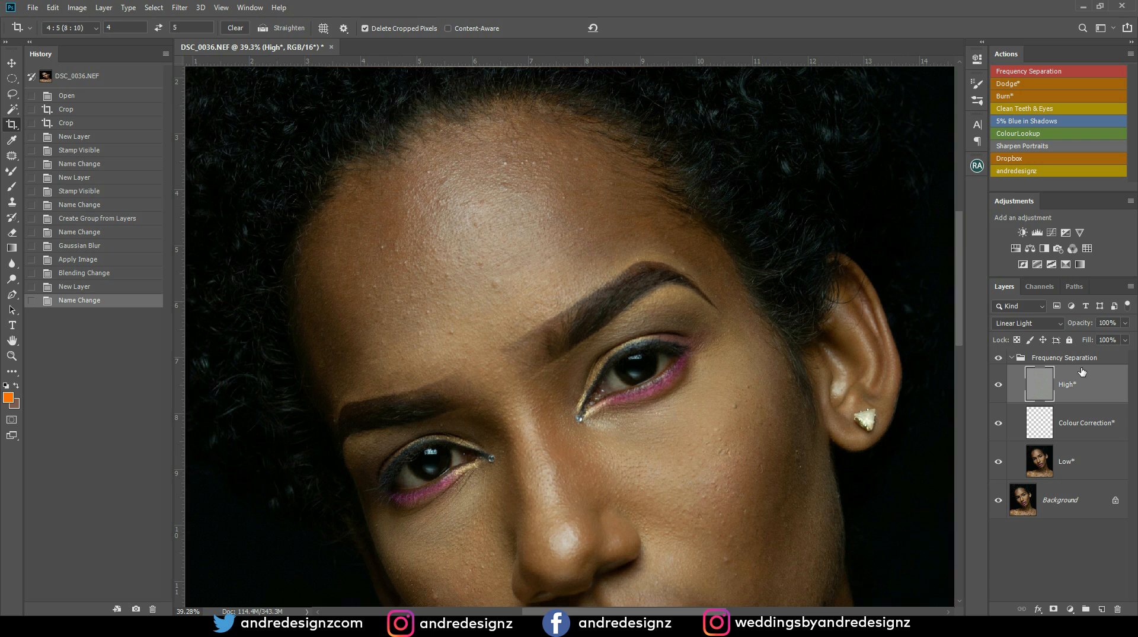
{"action": "key", "text": "s"}
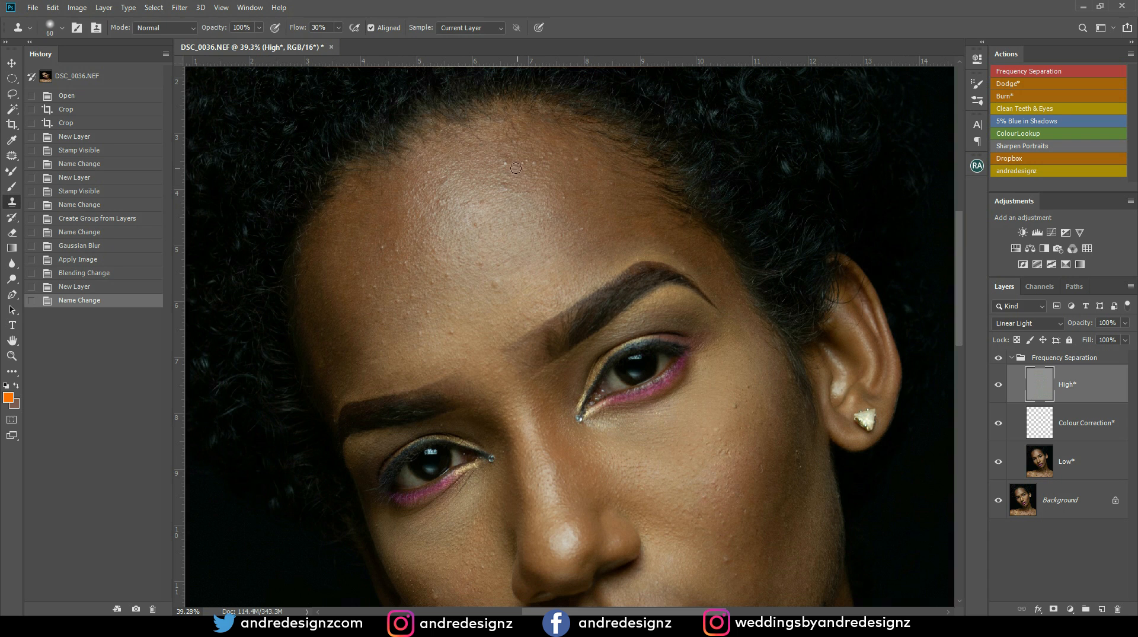
{"action": "key", "text": "alt"}
{"action": "left_click", "coordinate": [518, 171], "text": "alt"}
{"action": "left_click", "coordinate": [522, 166]}
{"action": "left_click", "coordinate": [526, 167]}
{"action": "left_click", "coordinate": [529, 168]}
Set the Clone Stamp flow to 100% and keep its sampling on Current Layer
{"action": "left_click", "coordinate": [338, 27]}
{"action": "left_click_drag", "start_coordinate": [338, 41], "coordinate": [394, 44]}
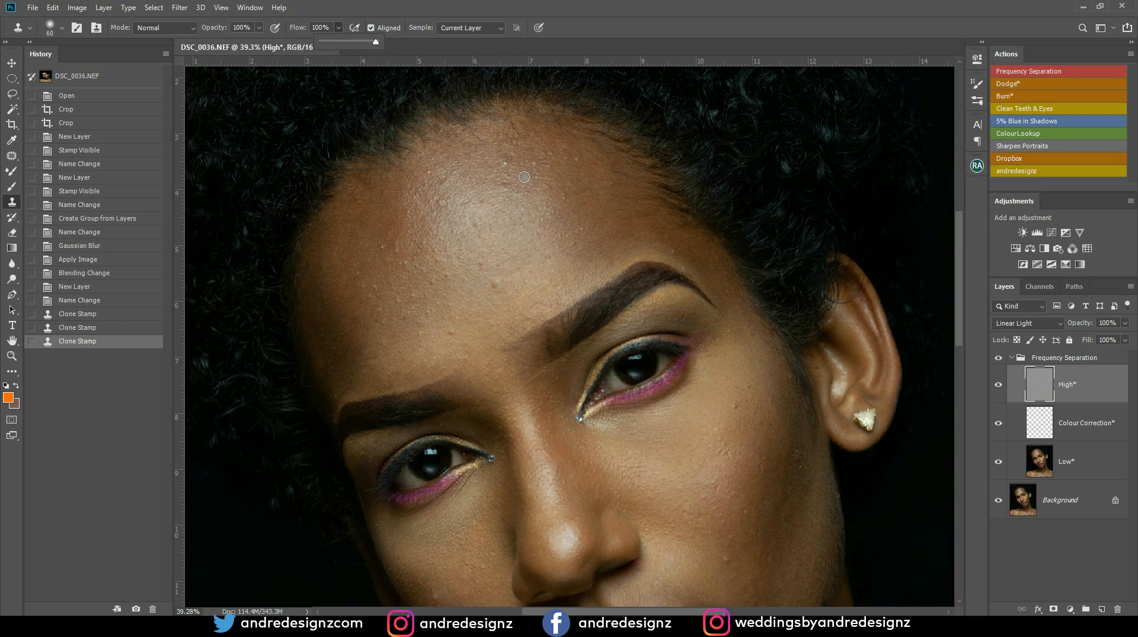
{"action": "left_click", "coordinate": [465, 28]}
{"action": "left_click", "coordinate": [467, 30]}
Clone out the bumps from the forehead's centre to its upper right below the hairline on the High* layer
{"action": "left_click", "coordinate": [516, 197]}
{"action": "left_click", "coordinate": [523, 196]}
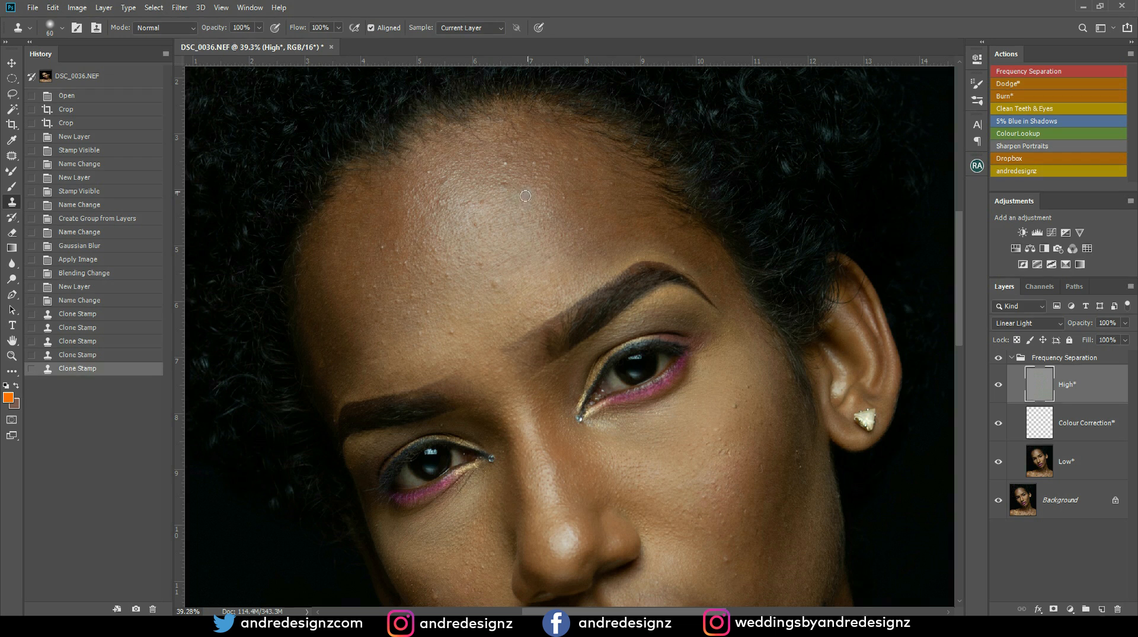
{"action": "left_click", "coordinate": [526, 196]}
{"action": "left_click", "coordinate": [540, 176]}
{"action": "left_click", "coordinate": [540, 170]}
{"action": "left_click", "coordinate": [550, 174]}
{"action": "left_click", "coordinate": [554, 170]}
{"action": "left_click", "coordinate": [562, 172]}
{"action": "left_click", "coordinate": [573, 166]}
{"action": "left_click", "coordinate": [571, 171]}
{"action": "left_click", "coordinate": [566, 172]}
{"action": "left_click", "coordinate": [562, 171]}
{"action": "left_click", "coordinate": [549, 159]}
{"action": "left_click", "coordinate": [554, 170]}
{"action": "left_click", "coordinate": [548, 163]}
{"action": "left_click", "coordinate": [546, 168]}
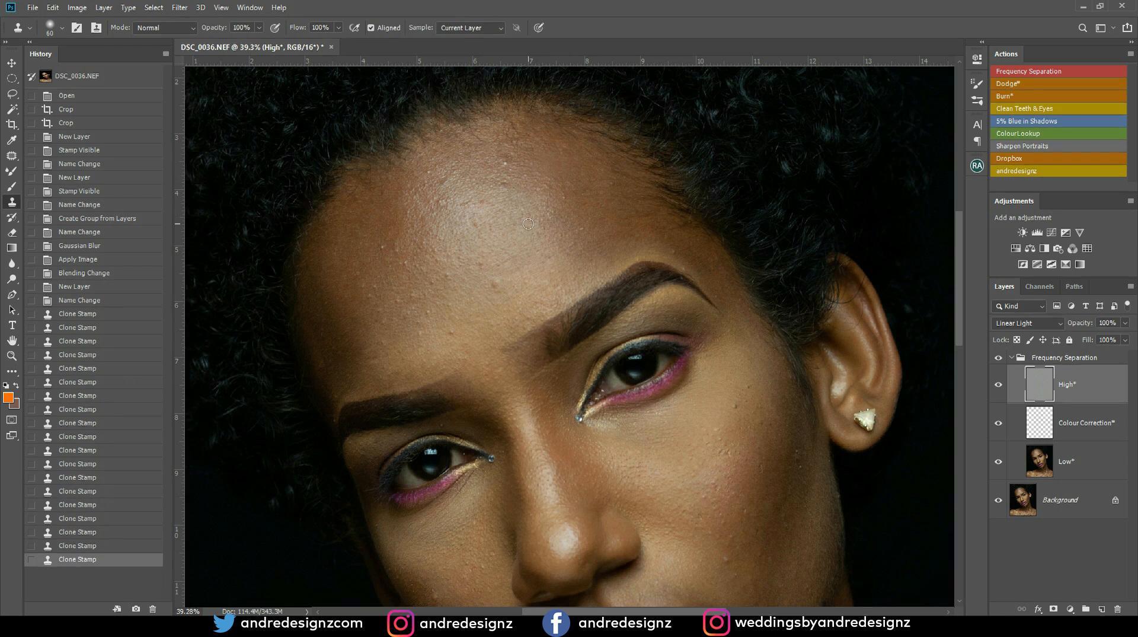
Sample clean texture on the forehead's right side and clone it over the bumps down toward the right eyebrow
{"action": "left_click", "coordinate": [564, 211], "text": "alt"}
{"action": "left_click", "coordinate": [565, 202]}
{"action": "left_click", "coordinate": [569, 221]}
{"action": "left_click", "coordinate": [583, 229]}
{"action": "left_click", "coordinate": [586, 240]}
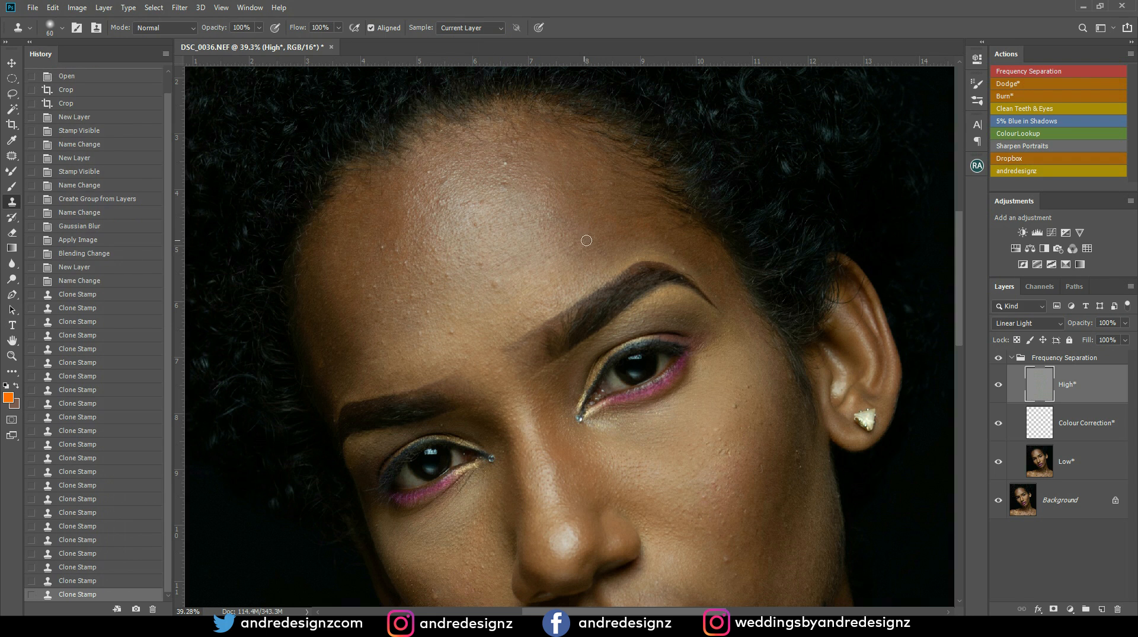
Clone out the skin bumps on the right temple, above and beside the outer end of the right eyebrow
{"action": "left_click", "coordinate": [682, 272]}
{"action": "left_click", "coordinate": [676, 253]}
{"action": "left_click", "coordinate": [682, 243]}
{"action": "left_click", "coordinate": [675, 246]}
{"action": "left_click", "coordinate": [686, 268]}
{"action": "left_click", "coordinate": [709, 267]}
{"action": "left_click", "coordinate": [723, 283]}
{"action": "left_click", "coordinate": [721, 317]}
{"action": "left_click", "coordinate": [721, 275]}
{"action": "left_click", "coordinate": [701, 279]}
{"action": "left_click", "coordinate": [691, 269]}
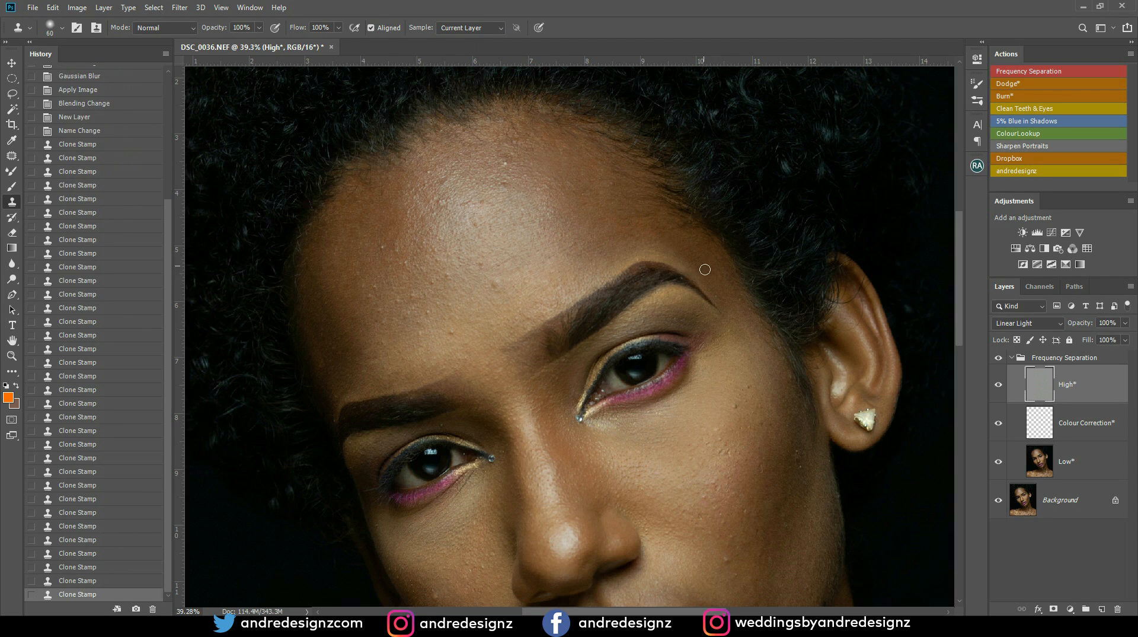
Clone out the bumps on the upper right cheek, beside and below the outer corner of the right eye
{"action": "left_click", "coordinate": [734, 409]}
{"action": "left_click", "coordinate": [751, 390]}
{"action": "mouse_move", "coordinate": [735, 419]}
{"action": "left_mouse_down"}
{"action": "mouse_move", "coordinate": [695, 232]}
{"action": "mouse_move", "coordinate": [705, 222]}
{"action": "left_mouse_up"}
{"action": "left_click", "coordinate": [693, 244]}
{"action": "left_click", "coordinate": [693, 245]}
{"action": "left_click", "coordinate": [702, 268], "text": "alt"}
{"action": "left_click", "coordinate": [686, 232]}
{"action": "left_click", "coordinate": [683, 245], "text": "alt"}
{"action": "left_click", "coordinate": [679, 224]}
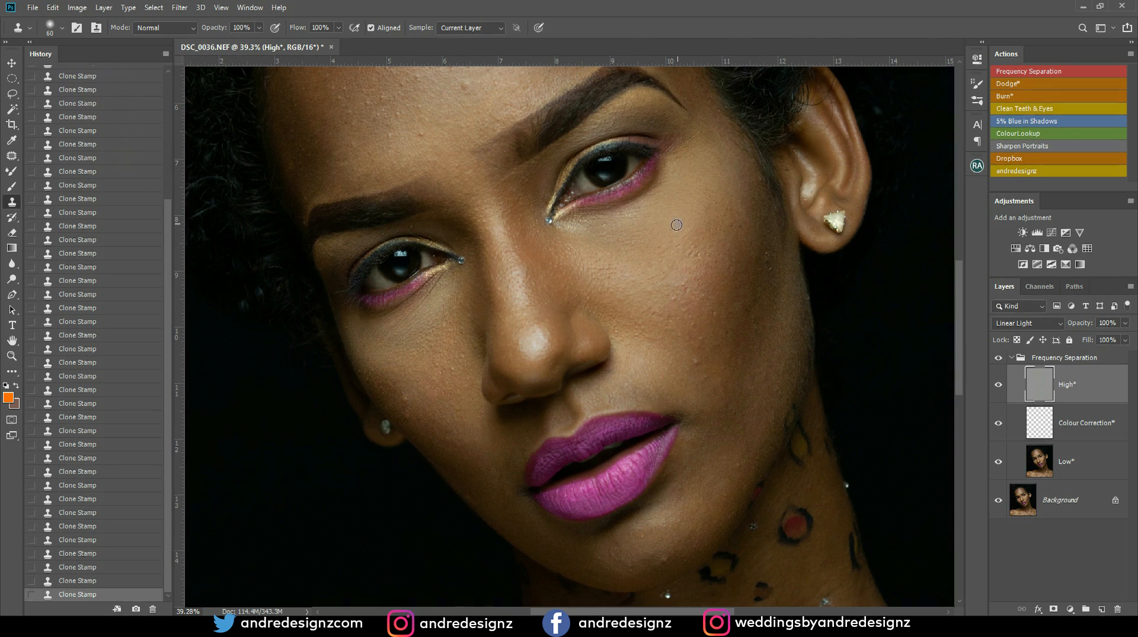
Reduce the Clone Stamp brush size to 35 and clone out the spots on the outer right cheek below the ear
{"action": "key", "text": "bracketleft"}
{"action": "key", "text": "bracketleft"}
{"action": "key", "text": "bracketleft"}
{"action": "key", "text": "bracketleft"}
{"action": "left_click", "coordinate": [714, 240]}
{"action": "left_click", "coordinate": [772, 276], "text": "alt"}
{"action": "left_click", "coordinate": [768, 255]}
{"action": "left_click", "coordinate": [774, 276], "text": "alt"}
{"action": "left_click", "coordinate": [774, 255]}
{"action": "left_click", "coordinate": [767, 298], "text": "alt"}
{"action": "left_click", "coordinate": [756, 307]}
{"action": "left_click", "coordinate": [762, 303], "text": "alt"}
{"action": "left_click", "coordinate": [749, 308]}
Sample nearby clean skin and clone it over the bumps in the middle of the right cheek
{"action": "left_click", "coordinate": [717, 262], "text": "alt"}
{"action": "left_click", "coordinate": [698, 255]}
{"action": "left_click", "coordinate": [709, 261], "text": "alt"}
{"action": "left_click", "coordinate": [695, 247]}
{"action": "left_click", "coordinate": [704, 253], "text": "alt"}
{"action": "left_click", "coordinate": [683, 220], "text": "alt"}
{"action": "left_click", "coordinate": [686, 219], "text": "alt"}
{"action": "left_click", "coordinate": [695, 204], "text": "alt"}
{"action": "left_click", "coordinate": [691, 239]}
Clone out the bumps down the right cheek toward the mouth and compare by hiding and reshowing the Frequency Separation group
{"action": "left_click", "coordinate": [689, 252], "text": "alt"}
{"action": "left_click", "coordinate": [687, 270]}
{"action": "left_click", "coordinate": [694, 260], "text": "alt"}
{"action": "left_click", "coordinate": [693, 274]}
{"action": "left_click", "coordinate": [702, 296], "text": "alt"}
{"action": "left_click", "coordinate": [694, 302], "text": "alt"}
{"action": "left_click", "coordinate": [698, 310], "text": "alt"}
{"action": "left_click", "coordinate": [999, 358]}
{"action": "left_click", "coordinate": [999, 358]}
Clone out the remaining bumps on the outer part of the right cheek, level with the area below the eye
{"action": "left_click", "coordinate": [733, 226]}
{"action": "left_click", "coordinate": [735, 228]}
{"action": "left_click", "coordinate": [742, 229]}
{"action": "left_click", "coordinate": [741, 229]}
{"action": "left_click", "coordinate": [740, 227]}
{"action": "left_click", "coordinate": [735, 225]}
{"action": "left_click", "coordinate": [725, 209]}
{"action": "left_click", "coordinate": [721, 240]}
{"action": "left_click", "coordinate": [720, 241]}
Sample clean texture on the right cheek and clone it over the small bumps across the cheekbone
{"action": "left_click_drag", "start_coordinate": [679, 303], "coordinate": [744, 244]}
{"action": "left_click", "coordinate": [725, 239], "text": "alt"}
{"action": "left_click", "coordinate": [723, 239]}
{"action": "left_click", "coordinate": [720, 236]}
{"action": "left_click", "coordinate": [718, 228]}
{"action": "left_click", "coordinate": [715, 232]}
{"action": "left_click", "coordinate": [711, 233]}
{"action": "left_click", "coordinate": [707, 227]}
{"action": "left_click", "coordinate": [703, 219]}
{"action": "left_click", "coordinate": [701, 220]}
Clone out the fine bumps below the right eye, working from the cheekbone inward toward the nose
{"action": "left_click", "coordinate": [696, 216]}
{"action": "left_click", "coordinate": [692, 214]}
{"action": "left_click", "coordinate": [687, 213]}
{"action": "left_click", "coordinate": [683, 213]}
{"action": "left_click", "coordinate": [679, 212]}
{"action": "left_click", "coordinate": [676, 212]}
{"action": "left_click", "coordinate": [671, 211]}
{"action": "left_click", "coordinate": [675, 208]}
{"action": "left_click", "coordinate": [688, 200]}
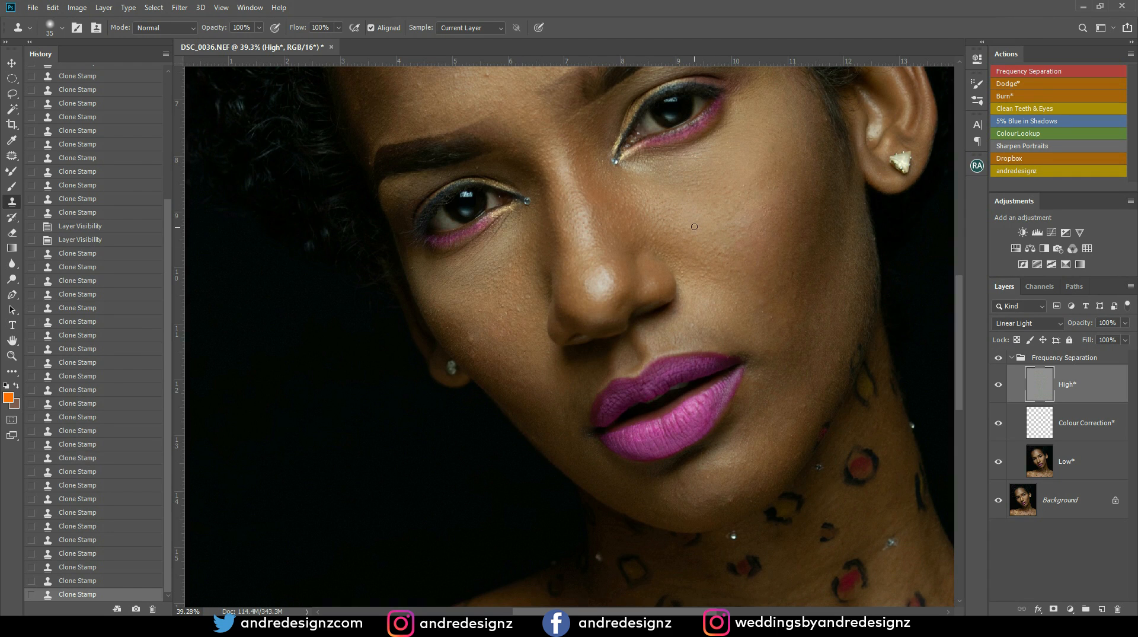
Smooth the leftover texture bumps on the inner right cheek between the under-eye area and the nostril with the Clone Stamp
{"action": "left_click", "coordinate": [697, 223]}
{"action": "left_click", "coordinate": [689, 235]}
{"action": "left_click", "coordinate": [693, 232]}
{"action": "left_click", "coordinate": [696, 228]}
{"action": "left_click", "coordinate": [698, 226]}
{"action": "left_click", "coordinate": [670, 241]}
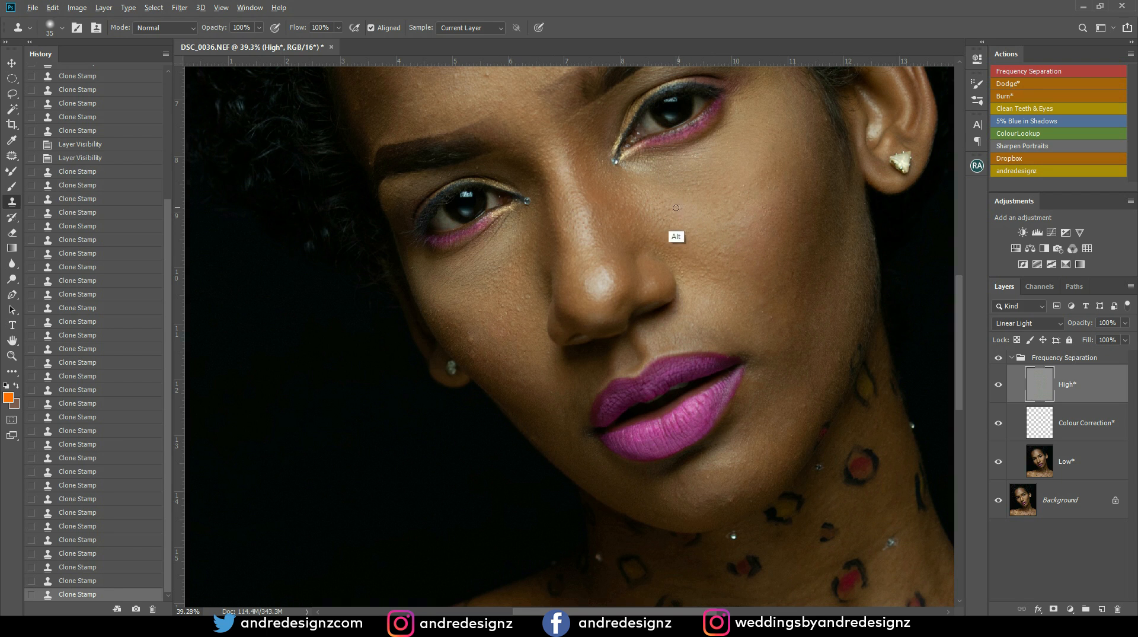
{"action": "left_click", "coordinate": [685, 224]}
Clone out the bumps from the central right cheek down toward the jaw
{"action": "mouse_move", "coordinate": [731, 254]}
{"action": "left_mouse_down"}
{"action": "mouse_move", "coordinate": [655, 182]}
{"action": "mouse_move", "coordinate": [670, 291]}
{"action": "left_mouse_up"}
{"action": "left_click", "coordinate": [688, 240]}
{"action": "left_click", "coordinate": [687, 241]}
{"action": "left_click", "coordinate": [701, 223]}
{"action": "left_click", "coordinate": [693, 257]}
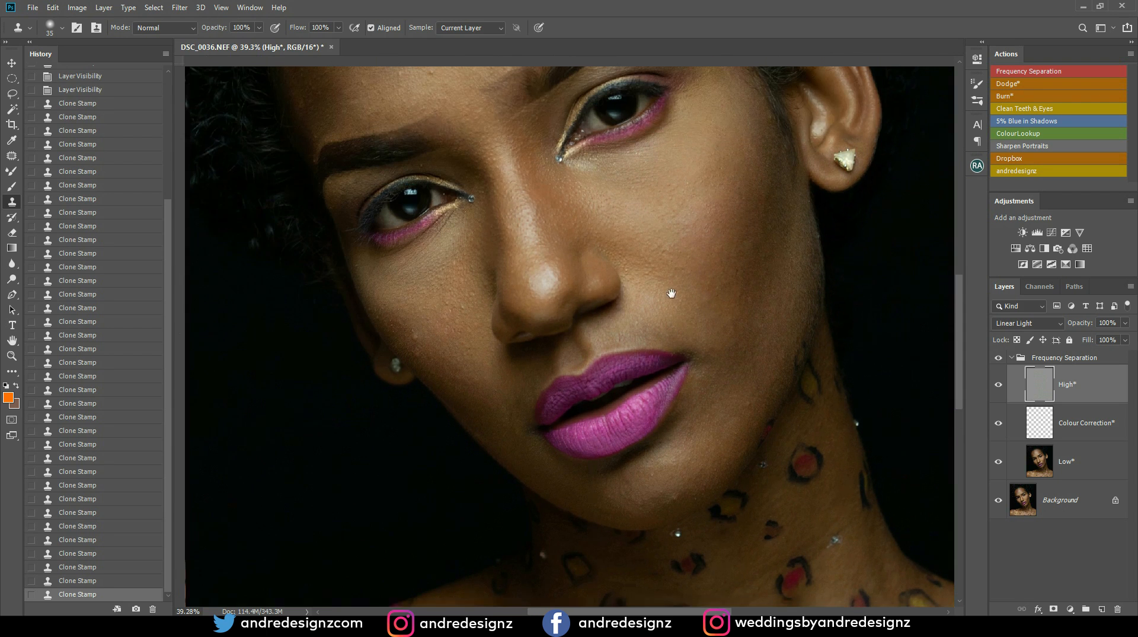
{"action": "left_click", "coordinate": [739, 326]}
{"action": "left_click", "coordinate": [745, 299]}
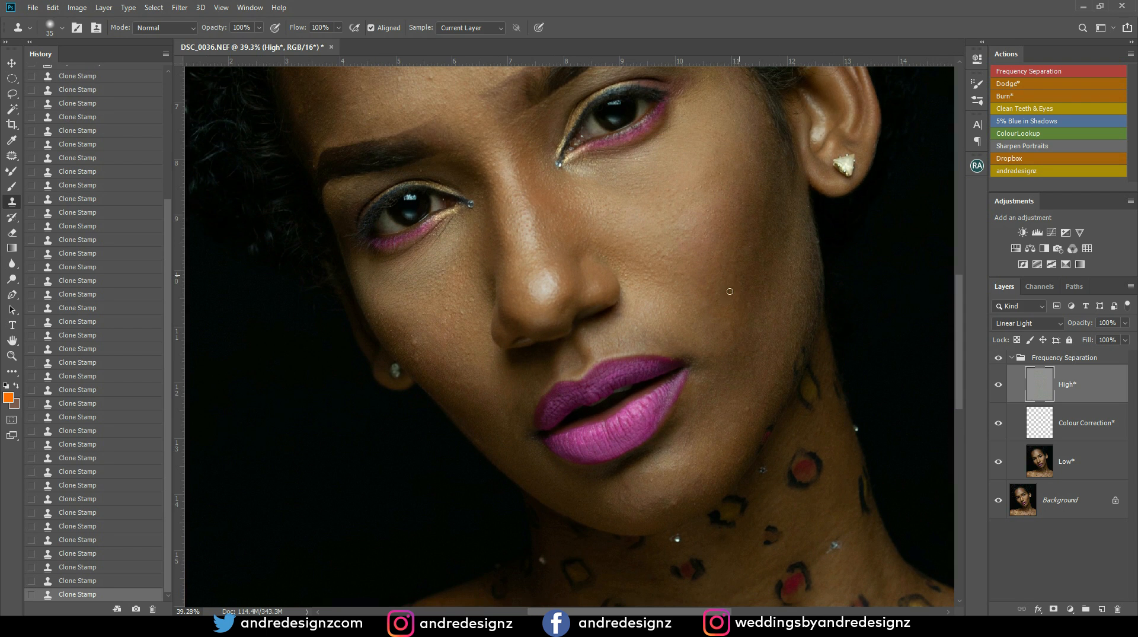
Resample clean skin and clone over the last bumps on the lower right cheek beside the nose
{"action": "left_click", "coordinate": [706, 276], "text": "alt"}
{"action": "left_click", "coordinate": [683, 287], "text": "alt"}
{"action": "left_click", "coordinate": [682, 274]}
{"action": "left_click", "coordinate": [664, 303], "text": "alt"}
{"action": "left_click", "coordinate": [660, 279], "text": "alt"}
Clone out the bumps on the lower centre of the forehead above the inner ends of the eyebrows
{"action": "left_click_drag", "start_coordinate": [643, 188], "coordinate": [704, 338]}
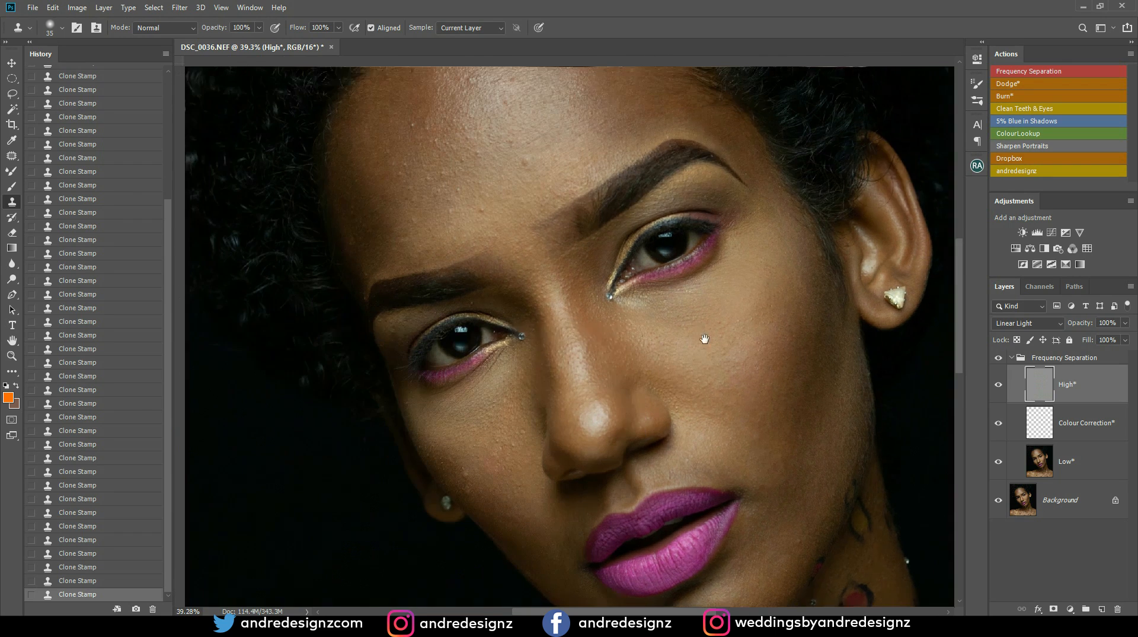
{"action": "left_click_drag", "start_coordinate": [602, 193], "coordinate": [750, 310]}
{"action": "left_click", "coordinate": [625, 292], "text": "alt"}
{"action": "left_click", "coordinate": [618, 282]}
{"action": "left_click", "coordinate": [625, 291], "text": "alt"}
{"action": "left_click", "coordinate": [617, 282]}
{"action": "left_click", "coordinate": [623, 296], "text": "alt"}
{"action": "left_click", "coordinate": [615, 288], "text": "alt"}
{"action": "left_click", "coordinate": [604, 265]}
{"action": "left_click", "coordinate": [613, 288], "text": "alt"}
{"action": "left_click", "coordinate": [637, 271], "text": "alt"}
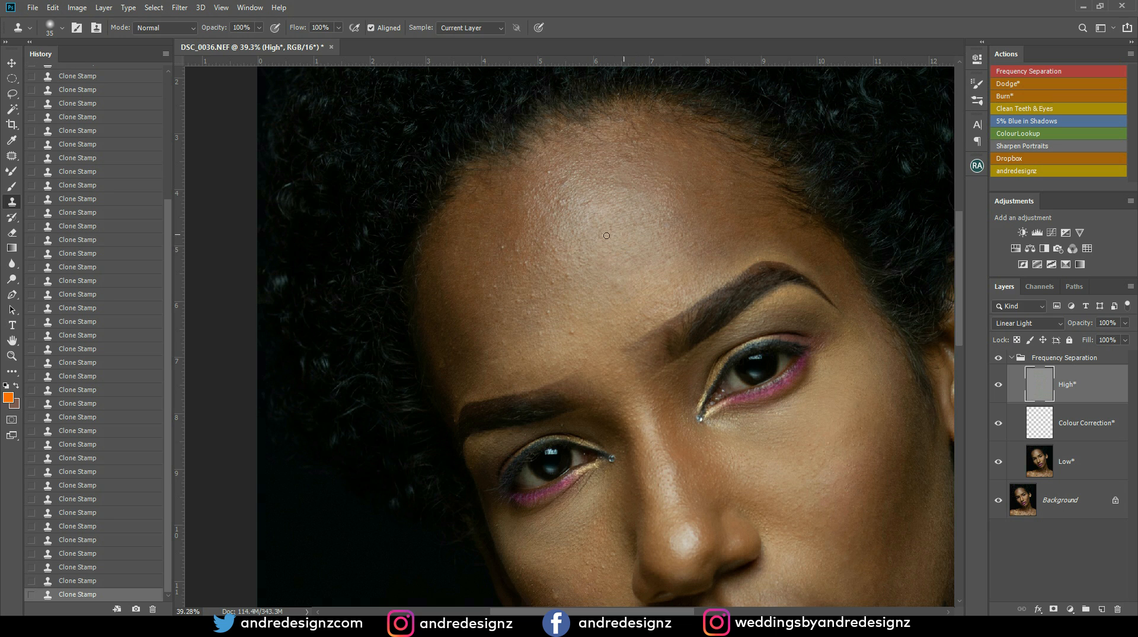
Clone out the bumps on the left-centre of the forehead with the Clone Stamp, resampling clean skin nearby
{"action": "left_click", "coordinate": [523, 250]}
{"action": "left_click", "coordinate": [542, 276], "text": "alt"}
{"action": "left_click", "coordinate": [524, 261]}
{"action": "left_click", "coordinate": [540, 279], "text": "alt"}
{"action": "left_click", "coordinate": [539, 261]}
{"action": "left_click", "coordinate": [552, 283], "text": "alt"}
{"action": "left_click", "coordinate": [579, 278], "text": "alt"}
{"action": "left_click", "coordinate": [565, 272]}
{"action": "left_click", "coordinate": [582, 277], "text": "alt"}
{"action": "left_click", "coordinate": [562, 260]}
{"action": "left_click", "coordinate": [577, 275], "text": "alt"}
{"action": "left_click", "coordinate": [552, 264]}
Clone over the rough texture on the upper forehead just below the hairline
{"action": "left_click", "coordinate": [565, 217], "text": "alt"}
{"action": "left_click", "coordinate": [556, 209]}
{"action": "left_click", "coordinate": [572, 216], "text": "alt"}
{"action": "left_click", "coordinate": [633, 153]}
{"action": "left_click", "coordinate": [626, 165], "text": "alt"}
{"action": "left_click", "coordinate": [597, 154], "text": "alt"}
{"action": "left_click", "coordinate": [606, 147], "text": "alt"}
{"action": "left_click", "coordinate": [592, 125]}
{"action": "left_click", "coordinate": [601, 144], "text": "alt"}
{"action": "left_click", "coordinate": [584, 141]}
Resample smooth skin and clone over the texture to the right of the forehead highlight
{"action": "left_click", "coordinate": [603, 150], "text": "alt"}
{"action": "left_click", "coordinate": [645, 171], "text": "alt"}
{"action": "left_click", "coordinate": [656, 153]}
{"action": "left_click", "coordinate": [658, 175], "text": "alt"}
{"action": "left_click", "coordinate": [655, 175], "text": "alt"}
{"action": "left_click", "coordinate": [669, 176], "text": "alt"}
{"action": "left_click", "coordinate": [676, 203], "text": "alt"}
{"action": "left_click", "coordinate": [645, 192], "text": "alt"}
Clone out the spots on the lower centre of the forehead between the eyebrows
{"action": "left_click", "coordinate": [584, 333], "text": "alt"}
{"action": "left_click", "coordinate": [572, 334]}
{"action": "left_click", "coordinate": [587, 328], "text": "alt"}
{"action": "left_click", "coordinate": [586, 350]}
{"action": "left_click", "coordinate": [614, 319], "text": "alt"}
Clone out the bumps above the left eyebrow, working from mid-forehead out toward the temple
{"action": "left_click", "coordinate": [531, 338], "text": "alt"}
{"action": "left_click", "coordinate": [530, 312]}
{"action": "left_click", "coordinate": [521, 299]}
{"action": "left_click", "coordinate": [532, 321], "text": "alt"}
{"action": "left_click", "coordinate": [507, 319]}
{"action": "left_click", "coordinate": [521, 328], "text": "alt"}
{"action": "left_click", "coordinate": [504, 344]}
{"action": "left_click", "coordinate": [520, 337], "text": "alt"}
{"action": "left_click", "coordinate": [509, 349]}
{"action": "left_click", "coordinate": [496, 365]}
Clone over the bumps along the left edge of the forehead beside the hairline
{"action": "left_click", "coordinate": [524, 302], "text": "alt"}
{"action": "left_click", "coordinate": [489, 280]}
{"action": "left_click", "coordinate": [505, 292], "text": "alt"}
{"action": "left_click", "coordinate": [498, 285]}
{"action": "left_click", "coordinate": [505, 299], "text": "alt"}
{"action": "left_click", "coordinate": [493, 286]}
Resample clean skin repeatedly and clone over the remaining bumps across the left side of the forehead
{"action": "left_click", "coordinate": [560, 252], "text": "alt"}
{"action": "left_click", "coordinate": [544, 265]}
{"action": "left_click", "coordinate": [555, 289], "text": "alt"}
{"action": "left_click", "coordinate": [544, 282], "text": "alt"}
{"action": "left_click", "coordinate": [532, 276]}
{"action": "left_click", "coordinate": [556, 265], "text": "alt"}
{"action": "left_click", "coordinate": [552, 233], "text": "alt"}
{"action": "left_click", "coordinate": [546, 252], "text": "alt"}
{"action": "left_click", "coordinate": [543, 258], "text": "alt"}
{"action": "left_click", "coordinate": [558, 214], "text": "alt"}
{"action": "left_click", "coordinate": [560, 209], "text": "alt"}
{"action": "left_click", "coordinate": [550, 199], "text": "alt"}
{"action": "left_click", "coordinate": [553, 207], "text": "alt"}
{"action": "left_click_drag", "start_coordinate": [516, 324], "coordinate": [576, 213]}
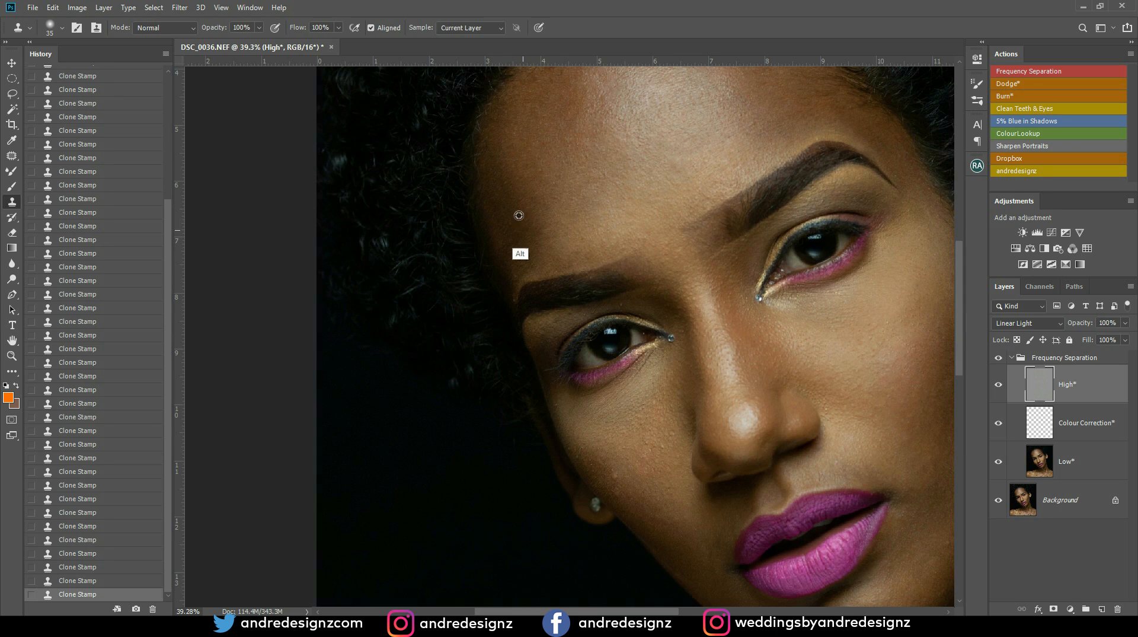
{"action": "left_click", "coordinate": [558, 202]}
Clone out the bumps on the lower left cheek between the nose and the jaw
{"action": "left_click_drag", "start_coordinate": [606, 422], "coordinate": [518, 274]}
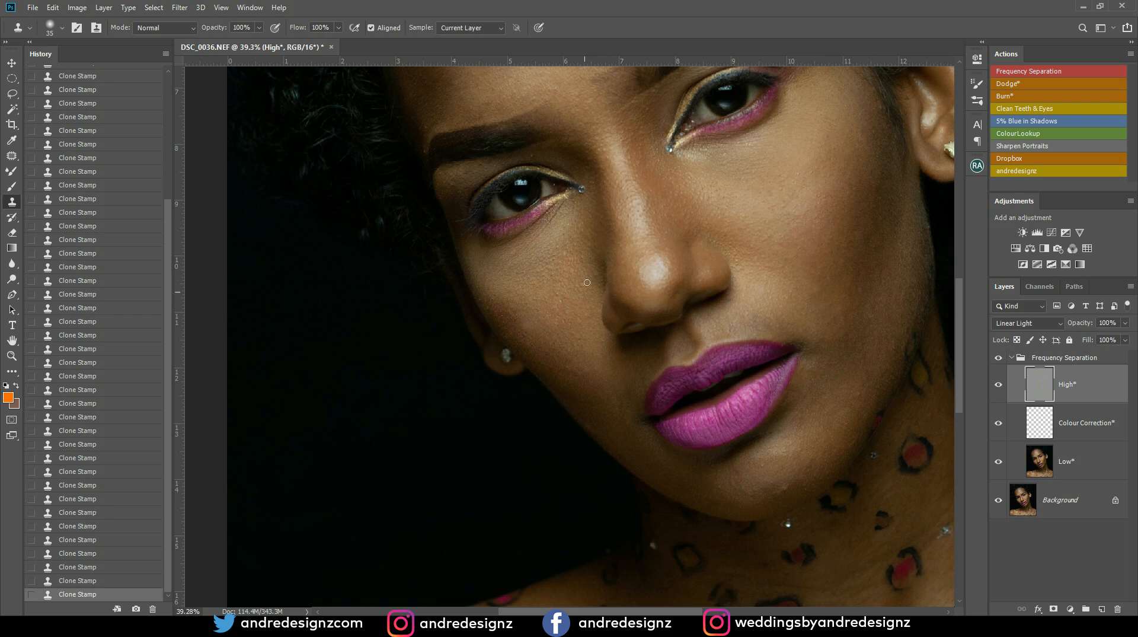
{"action": "left_click_drag", "start_coordinate": [561, 335], "coordinate": [505, 241]}
{"action": "left_click", "coordinate": [504, 252], "text": "alt"}
{"action": "left_click", "coordinate": [541, 287], "text": "alt"}
{"action": "left_click", "coordinate": [525, 264]}
{"action": "left_click", "coordinate": [531, 275], "text": "alt"}
{"action": "left_click", "coordinate": [519, 270]}
{"action": "left_click", "coordinate": [513, 258], "text": "alt"}
{"action": "left_click", "coordinate": [512, 279]}
Clone out the blemishes on the chin and along the nearby jawline
{"action": "left_click_drag", "start_coordinate": [597, 299], "coordinate": [505, 197]}
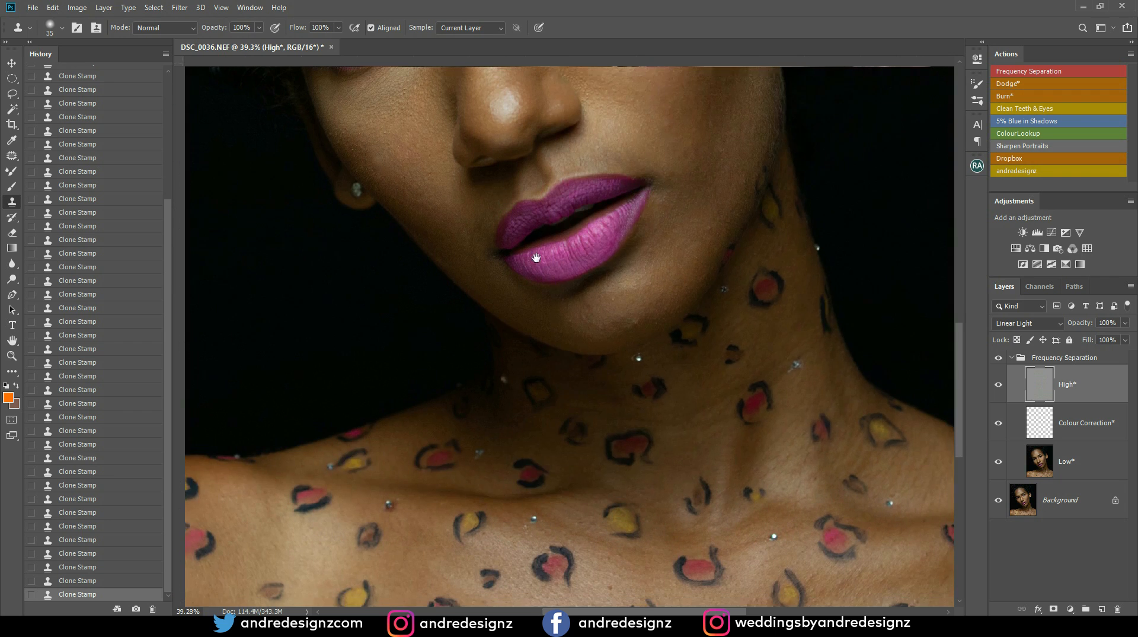
{"action": "left_click_drag", "start_coordinate": [562, 279], "coordinate": [530, 249]}
{"action": "left_click", "coordinate": [615, 287], "text": "alt"}
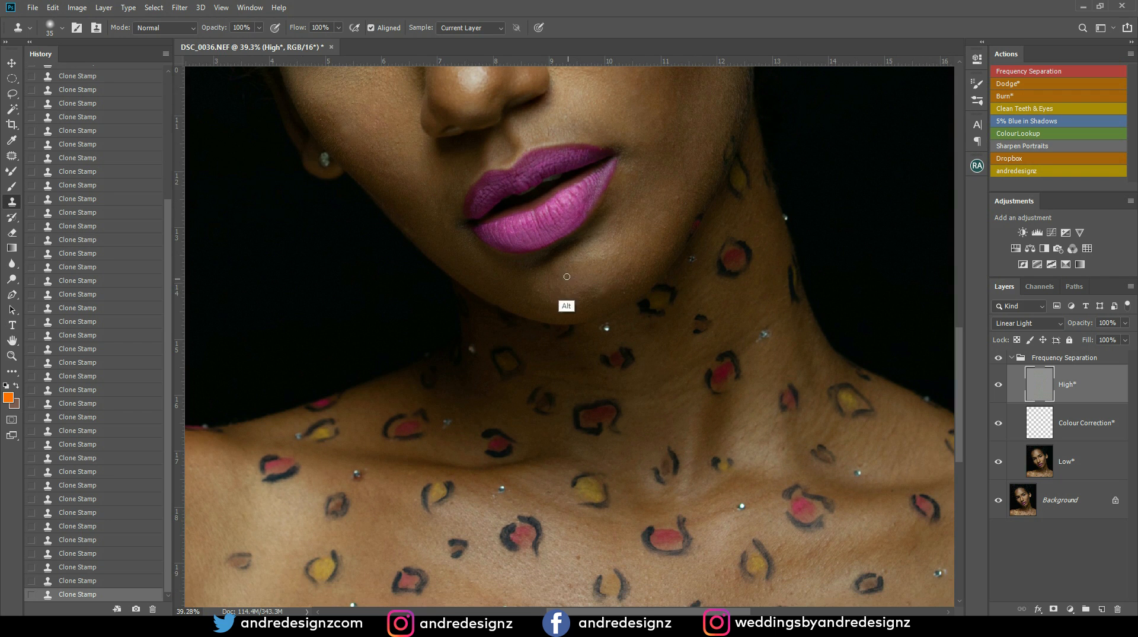
{"action": "left_click_drag", "start_coordinate": [604, 274], "coordinate": [516, 230]}
{"action": "left_click", "coordinate": [549, 227], "text": "alt"}
{"action": "left_click", "coordinate": [546, 237]}
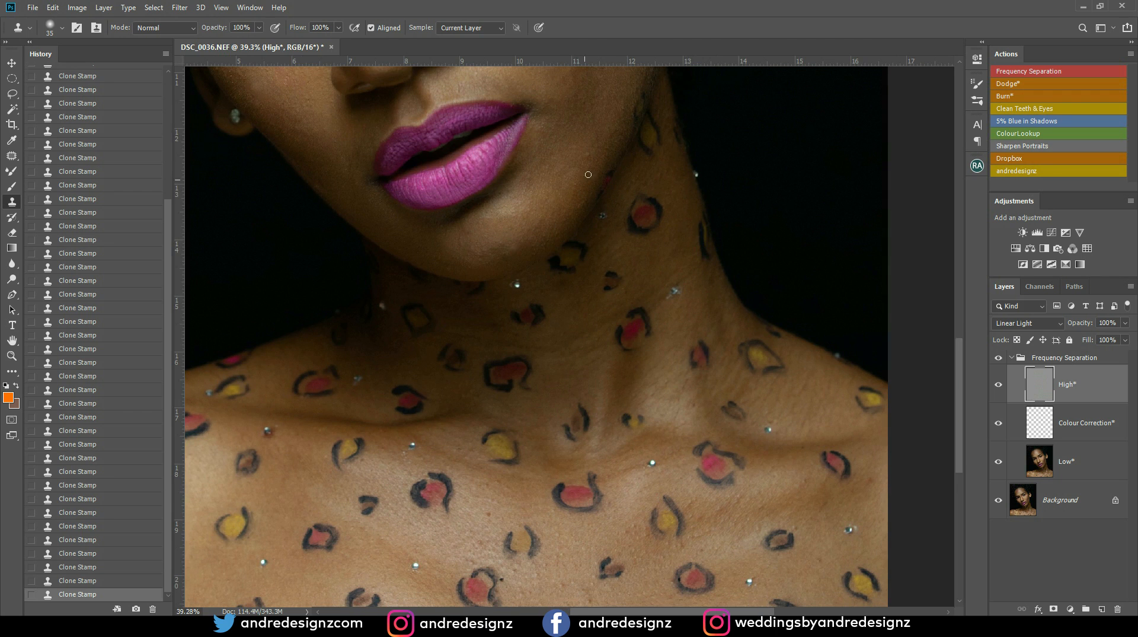
Examine the skin of the neck, shoulders and chest for remaining blemishes
{"action": "left_click_drag", "start_coordinate": [579, 196], "coordinate": [575, 400]}
{"action": "left_click_drag", "start_coordinate": [542, 249], "coordinate": [619, 352]}
{"action": "mouse_move", "coordinate": [585, 215]}
{"action": "left_mouse_down"}
{"action": "mouse_move", "coordinate": [599, 292]}
{"action": "mouse_move", "coordinate": [607, 282]}
{"action": "mouse_move", "coordinate": [580, 197]}
{"action": "left_mouse_up"}
{"action": "left_click_drag", "start_coordinate": [610, 267], "coordinate": [562, 187]}
{"action": "mouse_move", "coordinate": [577, 285]}
{"action": "left_mouse_down"}
{"action": "mouse_move", "coordinate": [571, 185]}
{"action": "mouse_move", "coordinate": [592, 259]}
{"action": "mouse_move", "coordinate": [559, 219]}
{"action": "mouse_move", "coordinate": [566, 188]}
{"action": "left_mouse_up"}
{"action": "mouse_move", "coordinate": [582, 261]}
{"action": "left_mouse_down"}
{"action": "mouse_move", "coordinate": [562, 195]}
{"action": "mouse_move", "coordinate": [565, 232]}
{"action": "mouse_move", "coordinate": [524, 213]}
{"action": "left_mouse_up"}
{"action": "left_click", "coordinate": [540, 195], "text": "alt"}
{"action": "left_click", "coordinate": [527, 196], "text": "alt"}
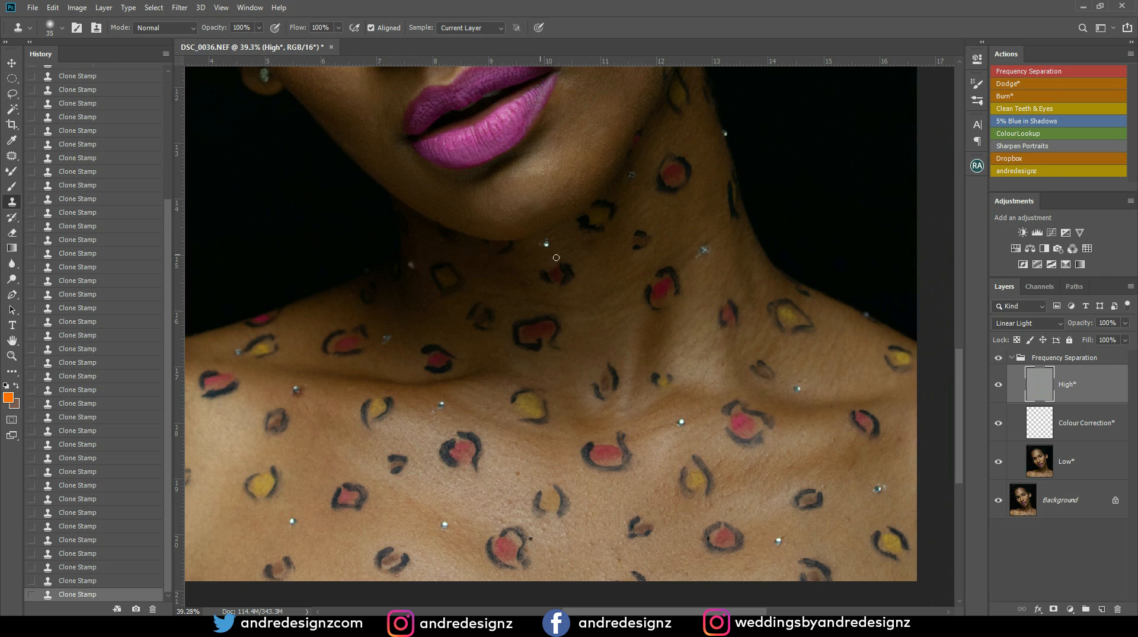
{"action": "scroll", "coordinate": [540, 254], "scroll_direction": "down", "scroll_amount": 6}
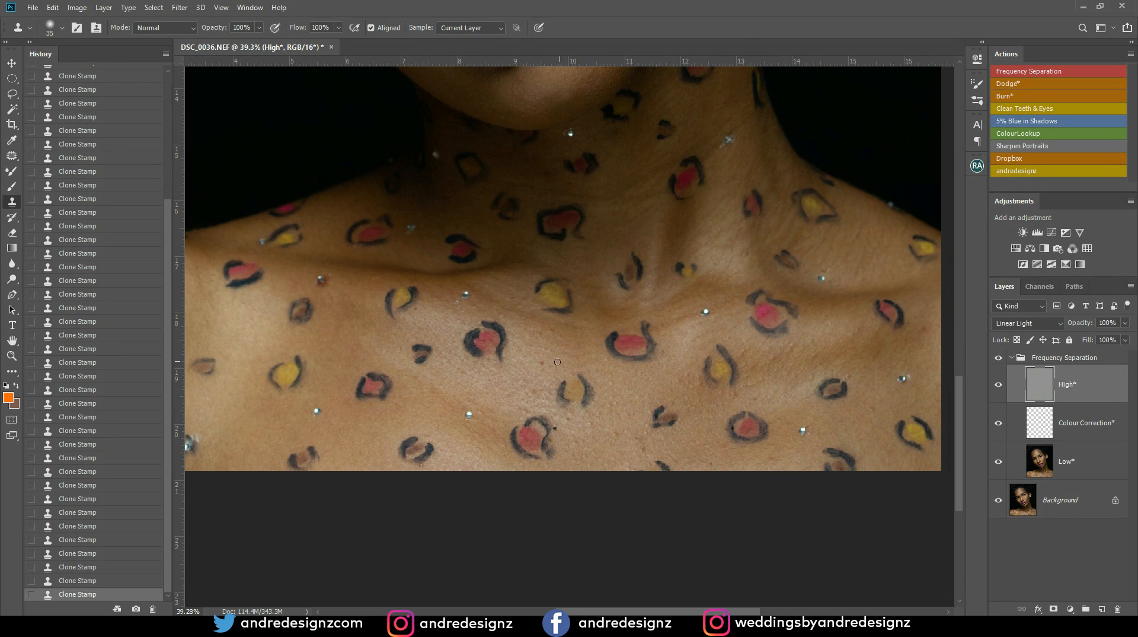
{"action": "left_click_drag", "start_coordinate": [561, 358], "coordinate": [627, 269]}
{"action": "left_click_drag", "start_coordinate": [532, 327], "coordinate": [677, 308]}
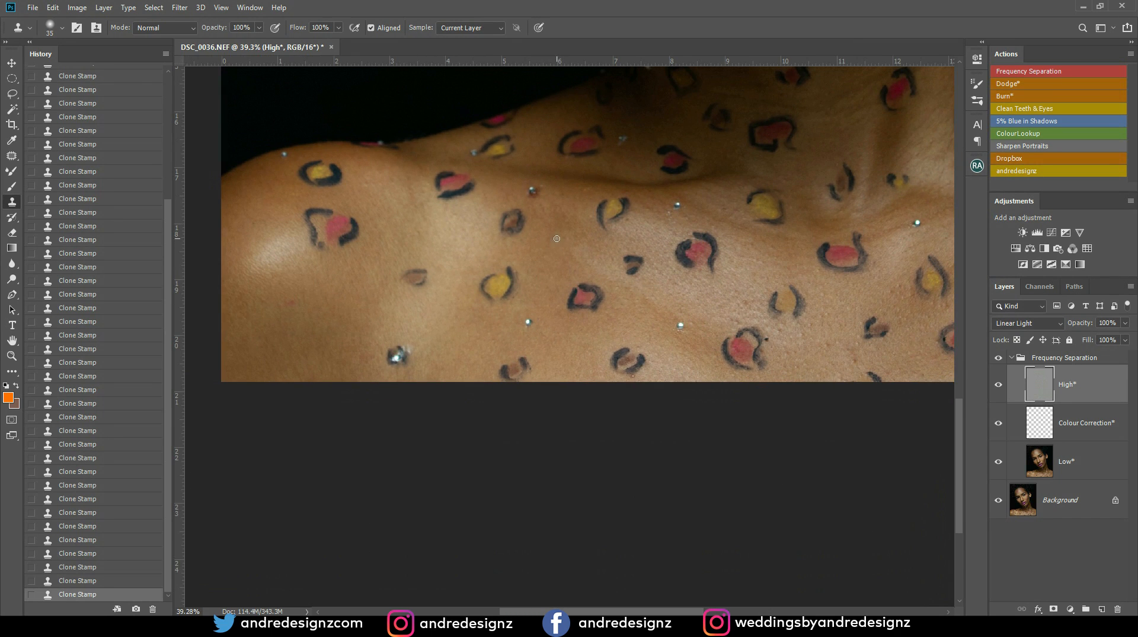
{"action": "left_click_drag", "start_coordinate": [564, 251], "coordinate": [575, 314]}
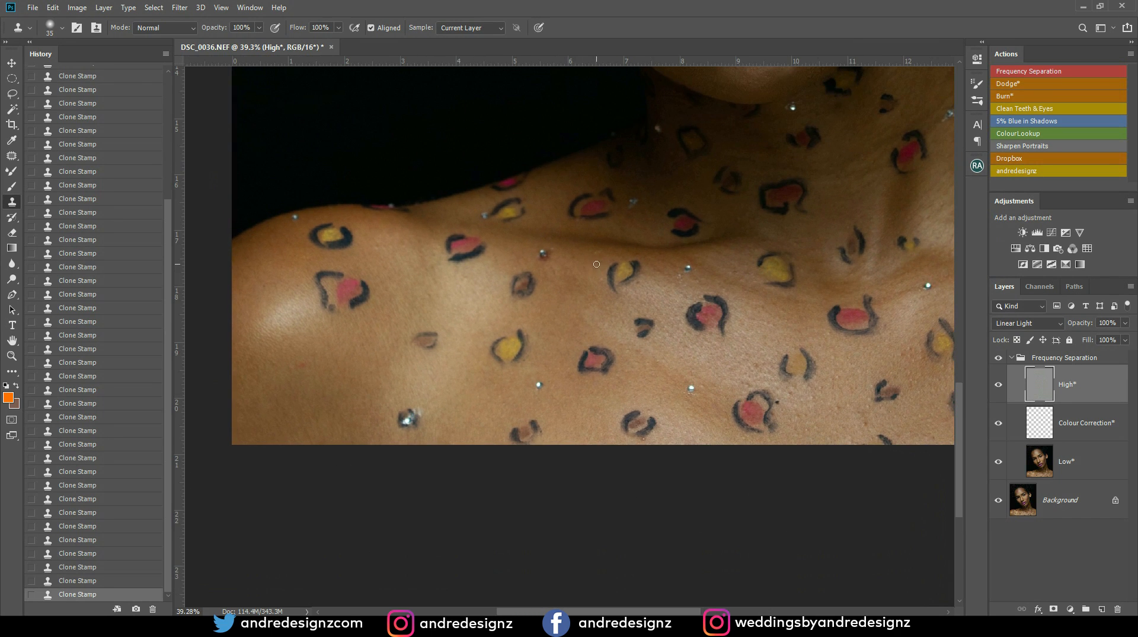
Clone out the small blemish on the upper chest below the left collarbone
{"action": "left_click", "coordinate": [585, 278], "text": "alt"}
{"action": "left_click", "coordinate": [577, 259]}
{"action": "left_click", "coordinate": [596, 264]}
Clone over the uneven texture on the shaded side of the neck with the brush enlarged to 70
{"action": "left_click_drag", "start_coordinate": [469, 303], "coordinate": [572, 325]}
{"action": "left_click_drag", "start_coordinate": [479, 338], "coordinate": [428, 426]}
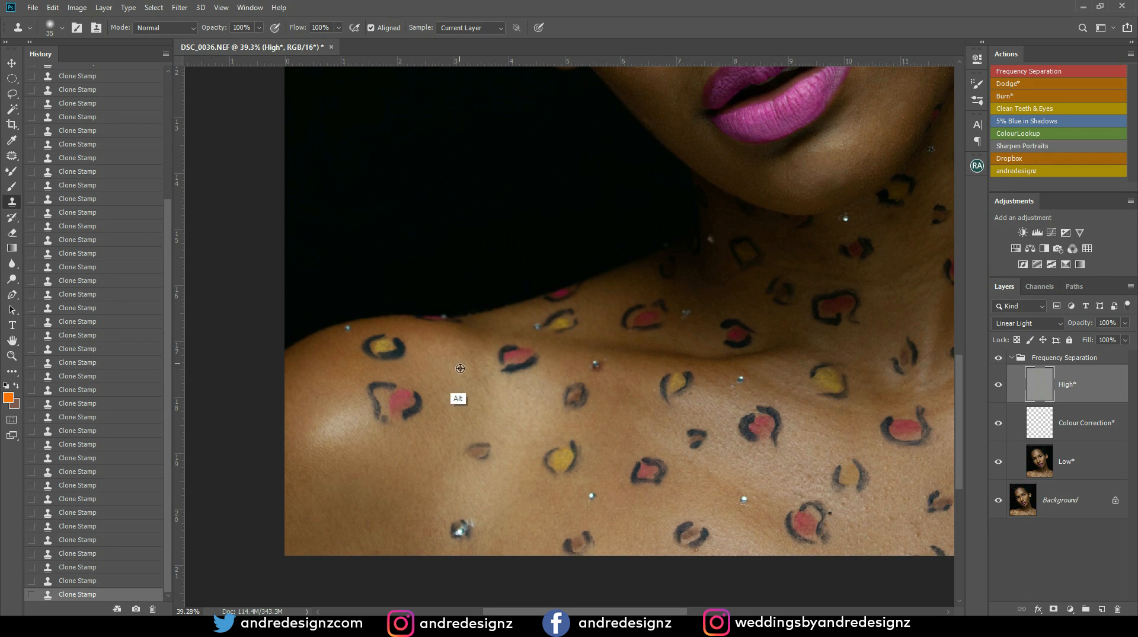
{"action": "left_click_drag", "start_coordinate": [583, 451], "coordinate": [403, 359]}
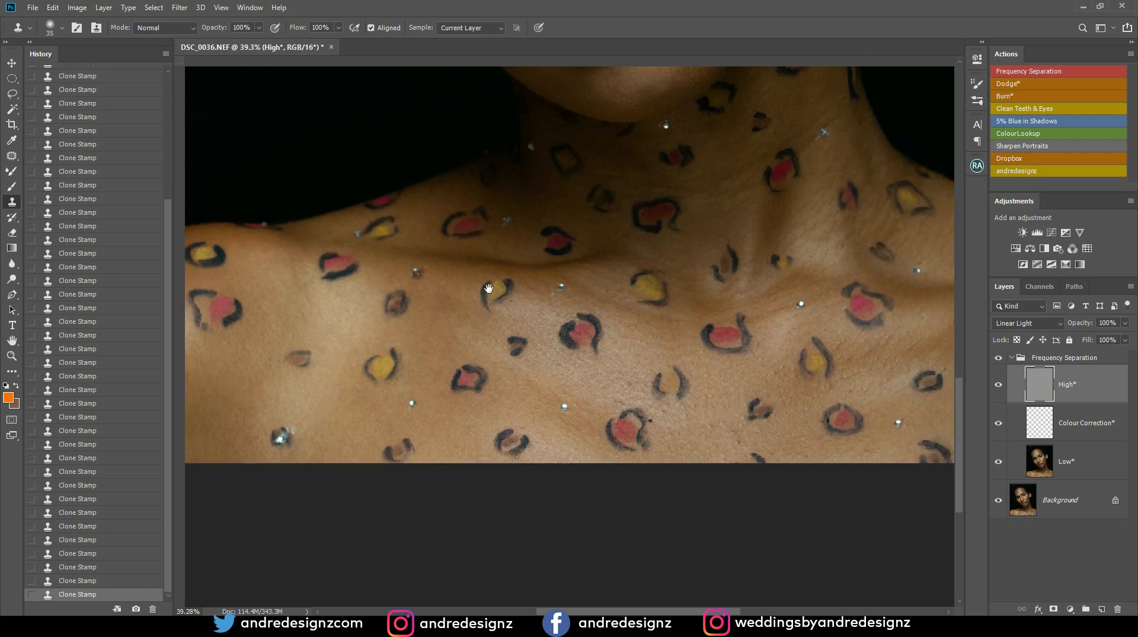
{"action": "left_click_drag", "start_coordinate": [559, 296], "coordinate": [452, 270]}
{"action": "mouse_move", "coordinate": [579, 279]}
{"action": "left_mouse_down"}
{"action": "mouse_move", "coordinate": [459, 287]}
{"action": "mouse_move", "coordinate": [494, 260]}
{"action": "left_mouse_up"}
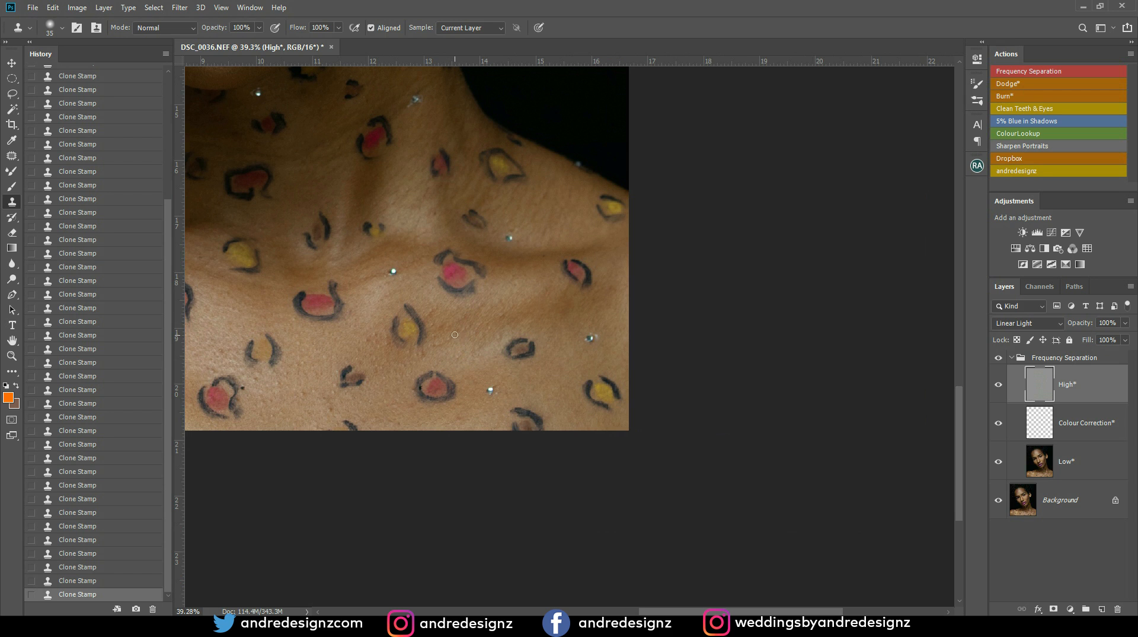
{"action": "left_click_drag", "start_coordinate": [412, 269], "coordinate": [569, 403]}
{"action": "left_click_drag", "start_coordinate": [503, 293], "coordinate": [559, 353]}
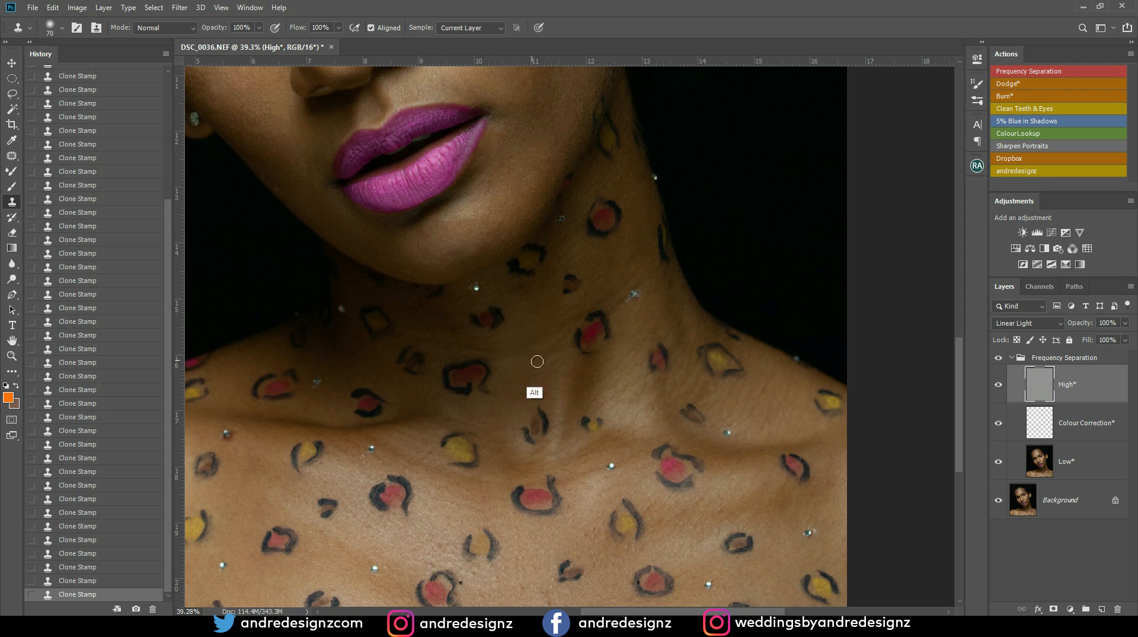
{"action": "left_click_drag", "start_coordinate": [485, 349], "coordinate": [467, 349]}
{"action": "left_click", "coordinate": [427, 332]}
Clone over the skin lines on the right side of the neck and across below the chin
{"action": "left_click", "coordinate": [621, 239], "text": "alt"}
{"action": "key", "text": "alt"}
{"action": "left_click", "coordinate": [639, 316], "text": "alt"}
{"action": "key", "text": "ctrl+z"}
{"action": "left_click", "coordinate": [633, 240], "text": "alt"}
{"action": "left_click_drag", "start_coordinate": [619, 244], "coordinate": [574, 257]}
{"action": "mouse_move", "coordinate": [584, 275]}
{"action": "left_mouse_down"}
{"action": "mouse_move", "coordinate": [537, 297]}
{"action": "mouse_move", "coordinate": [538, 312]}
{"action": "mouse_move", "coordinate": [519, 293]}
{"action": "left_mouse_up"}
{"action": "left_click", "coordinate": [528, 320], "text": "alt"}
{"action": "left_click", "coordinate": [534, 303], "text": "alt"}
Patch the remaining line on the neck below the chin with the Patch tool and deselect
{"action": "key", "text": "j"}
{"action": "mouse_move", "coordinate": [513, 289]}
{"action": "left_mouse_down"}
{"action": "mouse_move", "coordinate": [535, 280]}
{"action": "mouse_move", "coordinate": [536, 300]}
{"action": "mouse_move", "coordinate": [515, 310]}
{"action": "mouse_move", "coordinate": [508, 300]}
{"action": "mouse_move", "coordinate": [529, 311]}
{"action": "mouse_move", "coordinate": [537, 333]}
{"action": "left_mouse_up"}
{"action": "key", "text": "ctrl+d"}
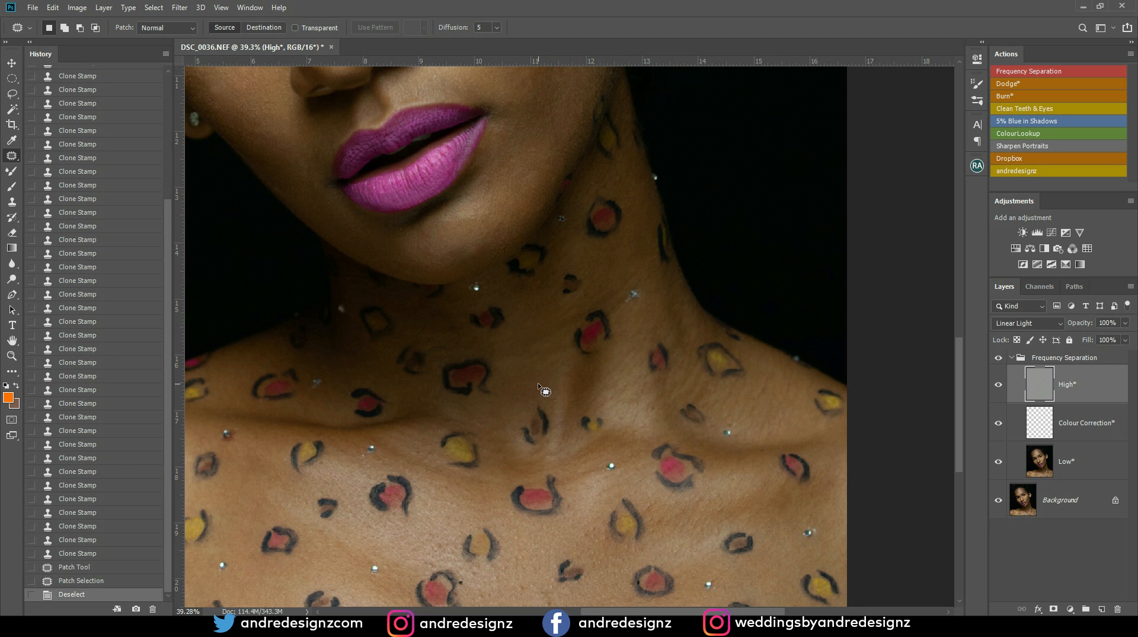
Patch the blemishes on the lower centre of the chest with clean neighbouring skin
{"action": "scroll", "coordinate": [557, 418], "scroll_direction": "down", "scroll_amount": 5}
{"action": "scroll", "coordinate": [562, 531], "scroll_direction": "up", "scroll_amount": 6}
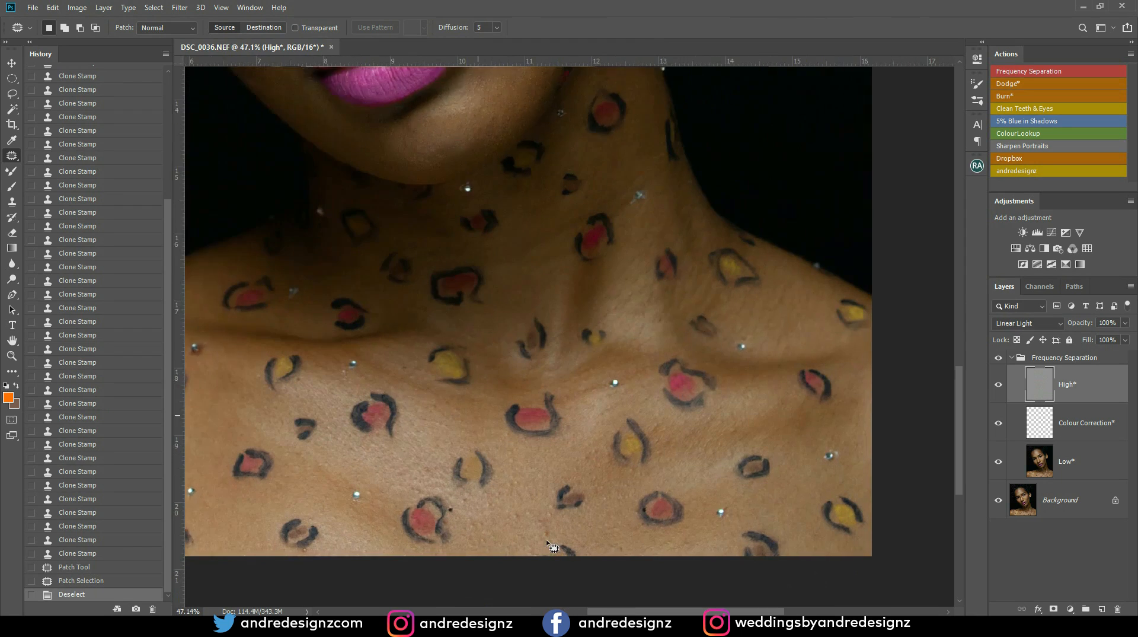
{"action": "scroll", "coordinate": [549, 545], "scroll_direction": "up", "scroll_amount": 2}
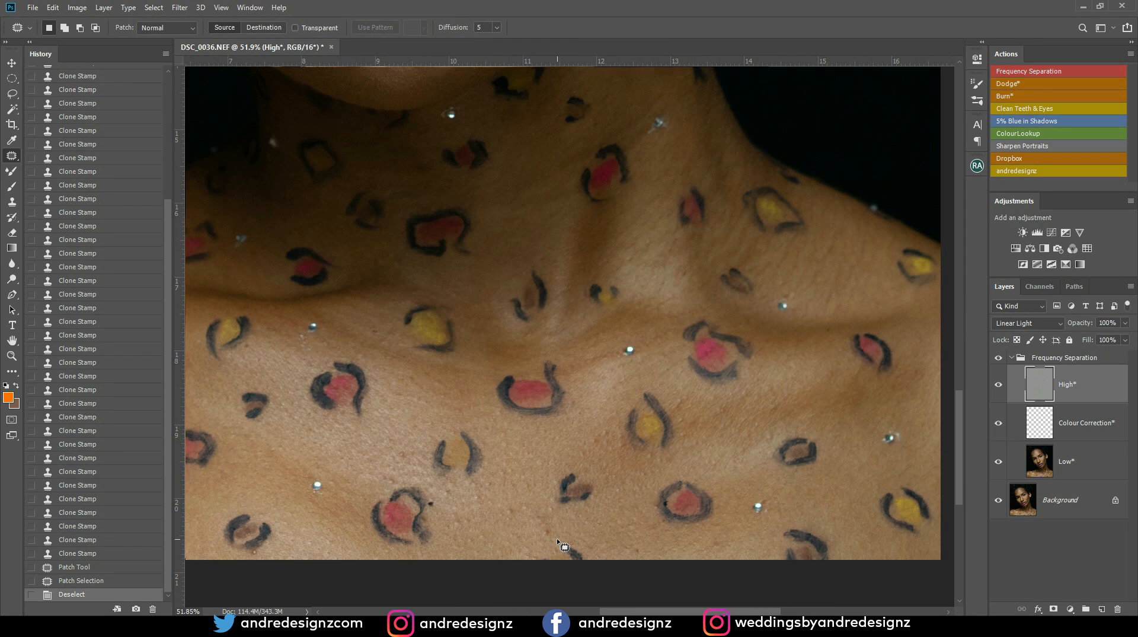
{"action": "left_click_drag", "start_coordinate": [549, 525], "coordinate": [551, 526]}
{"action": "mouse_move", "coordinate": [551, 531]}
{"action": "left_mouse_down"}
{"action": "mouse_move", "coordinate": [567, 520]}
{"action": "mouse_move", "coordinate": [509, 520]}
{"action": "mouse_move", "coordinate": [511, 507]}
{"action": "left_mouse_up"}
{"action": "left_click_drag", "start_coordinate": [515, 513], "coordinate": [520, 530]}
{"action": "mouse_move", "coordinate": [520, 496]}
{"action": "left_mouse_down"}
{"action": "mouse_move", "coordinate": [522, 517]}
{"action": "mouse_move", "coordinate": [514, 494]}
{"action": "left_mouse_up"}
Patch the spots around the painted red rosette on the lower left part of the chest
{"action": "left_click", "coordinate": [389, 465]}
{"action": "mouse_move", "coordinate": [393, 467]}
{"action": "left_mouse_down"}
{"action": "mouse_move", "coordinate": [403, 481]}
{"action": "mouse_move", "coordinate": [395, 466]}
{"action": "left_mouse_up"}
{"action": "left_click_drag", "start_coordinate": [396, 477], "coordinate": [374, 481]}
{"action": "left_click_drag", "start_coordinate": [434, 497], "coordinate": [433, 497]}
{"action": "mouse_move", "coordinate": [434, 503]}
{"action": "left_mouse_down"}
{"action": "mouse_move", "coordinate": [447, 517]}
{"action": "mouse_move", "coordinate": [452, 490]}
{"action": "left_mouse_up"}
{"action": "key", "text": "ctrl+d"}
{"action": "left_click_drag", "start_coordinate": [453, 496], "coordinate": [467, 508]}
Patch the spots on the upper chest just below the left collarbone and clear the selection
{"action": "left_click_drag", "start_coordinate": [374, 333], "coordinate": [380, 336]}
{"action": "left_click_drag", "start_coordinate": [377, 334], "coordinate": [388, 360]}
{"action": "key", "text": "ctrl+d"}
{"action": "left_click_drag", "start_coordinate": [306, 335], "coordinate": [307, 337]}
{"action": "left_click_drag", "start_coordinate": [306, 338], "coordinate": [324, 344]}
{"action": "key", "text": "ctrl+d"}
{"action": "key", "text": "ctrl+d"}
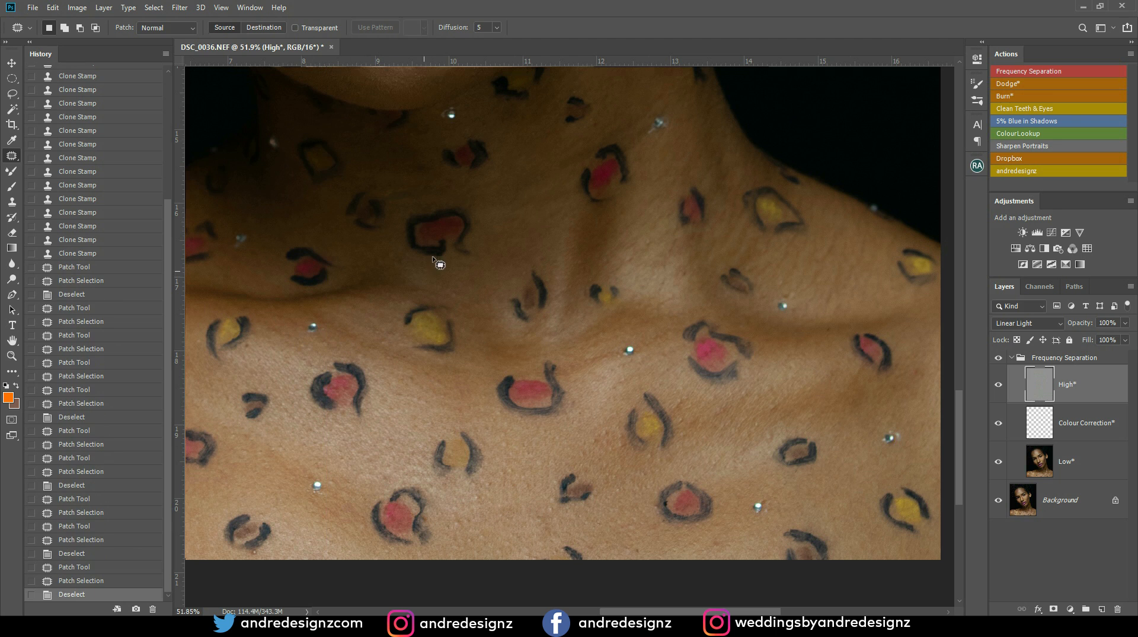
Compare the whole portrait with and without the Frequency Separation group
{"action": "scroll", "coordinate": [427, 287], "scroll_direction": "down", "scroll_amount": 5}
{"action": "scroll", "coordinate": [564, 270], "scroll_direction": "down", "scroll_amount": 4}
{"action": "scroll", "coordinate": [598, 335], "scroll_direction": "up", "scroll_amount": 9}
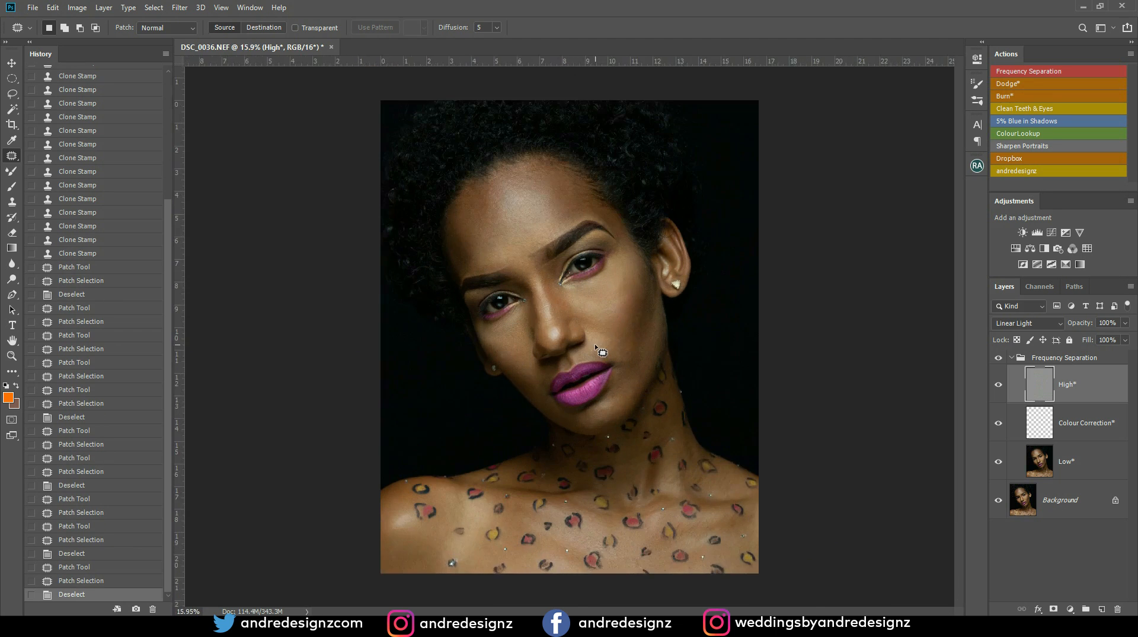
{"action": "left_click", "coordinate": [998, 359]}
{"action": "left_click", "coordinate": [998, 359]}
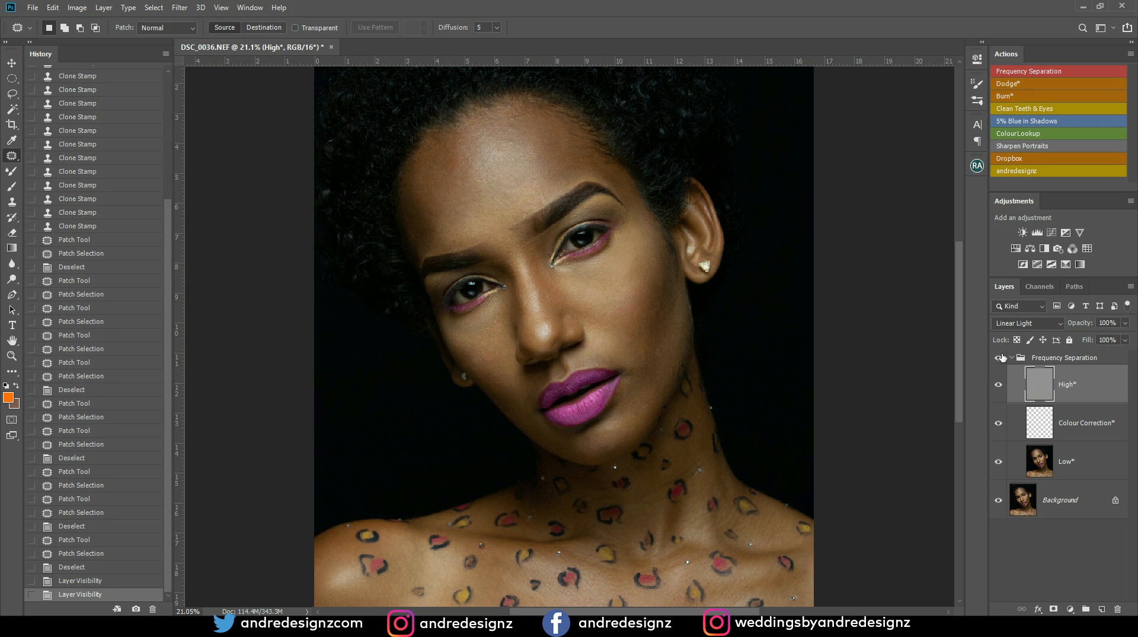
Target the Low* layer and activate the Mixer Brush with brush loading after each stroke switched off
{"action": "left_click", "coordinate": [1086, 460]}
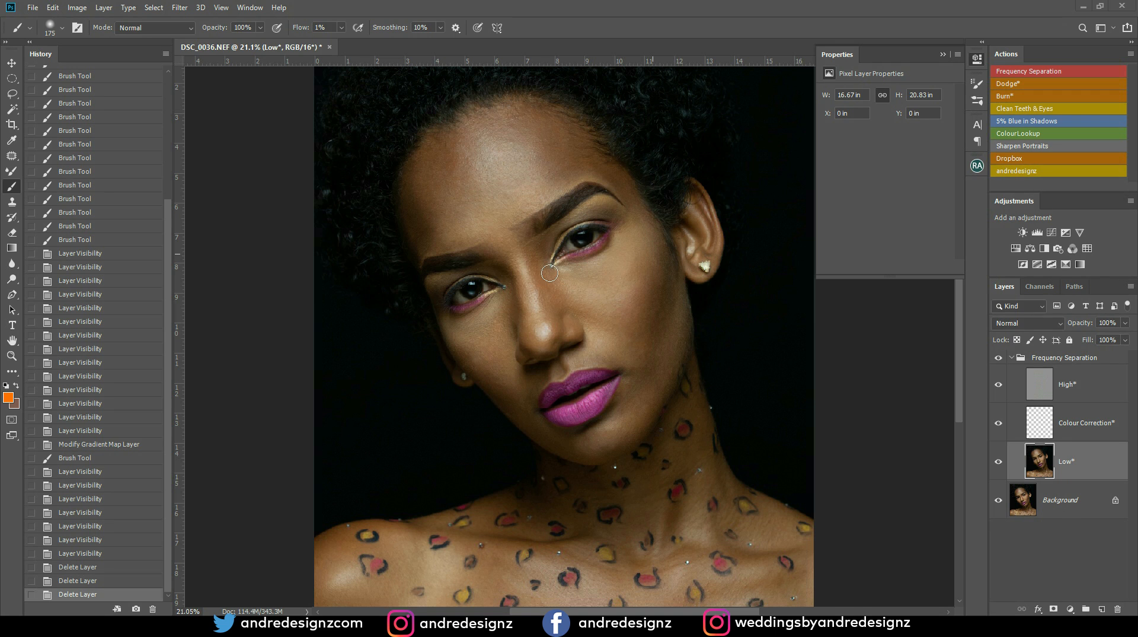
{"action": "left_click", "coordinate": [9, 174]}
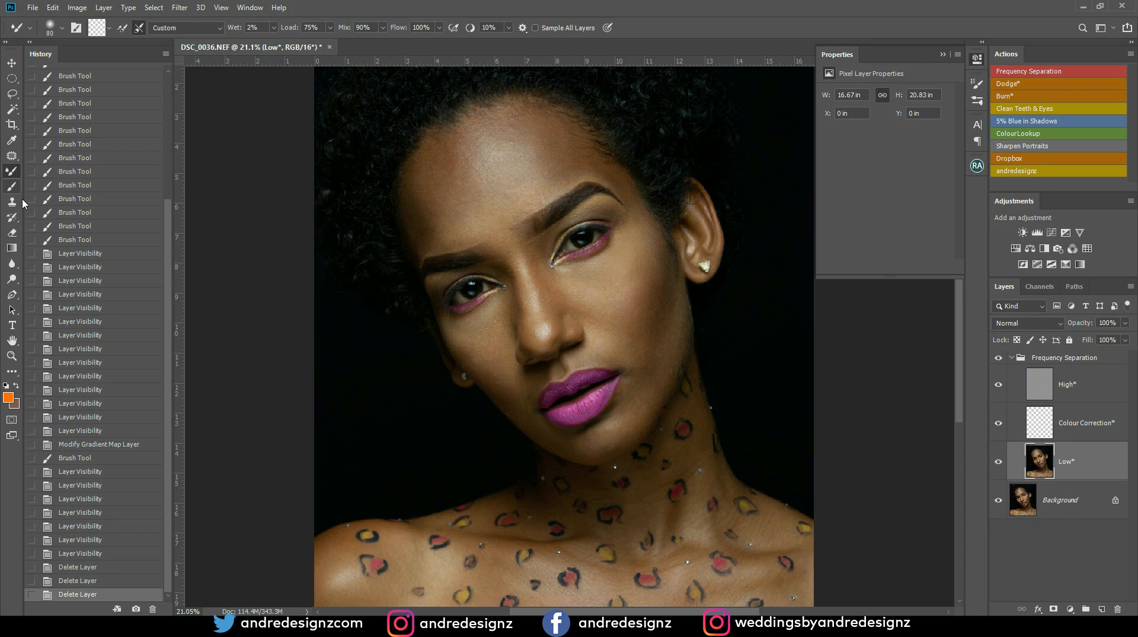
{"action": "left_click", "coordinate": [122, 28]}
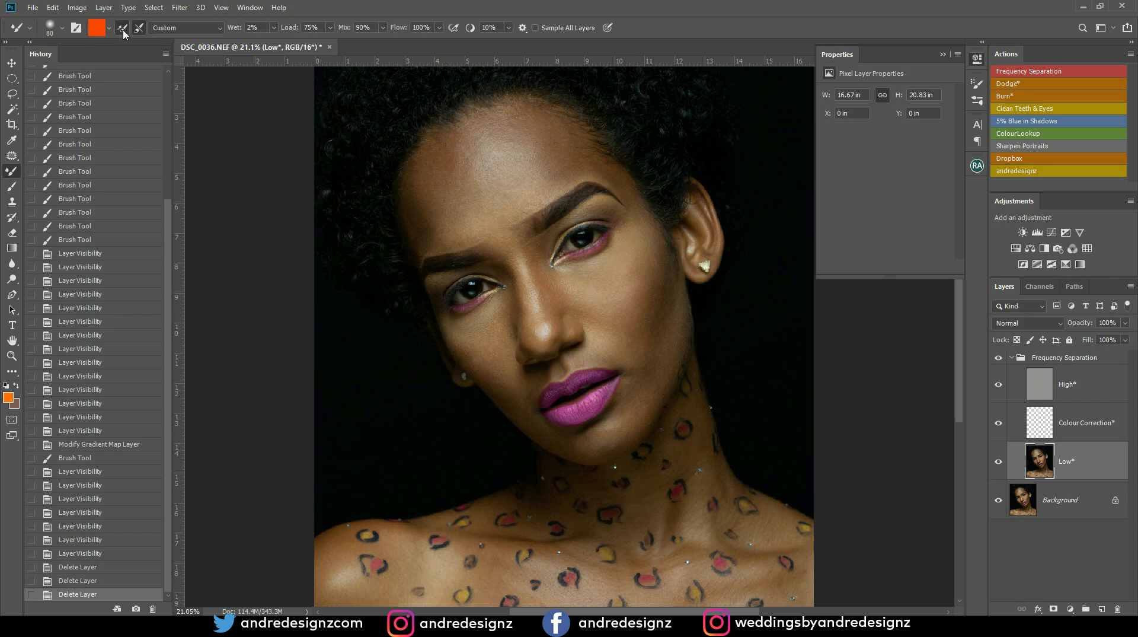
{"action": "left_click", "coordinate": [121, 30]}
Blend the skin tones across the forehead on the Low* layer with the Mixer Brush enlarged to about 400 px
{"action": "left_click_drag", "start_coordinate": [485, 161], "coordinate": [471, 149]}
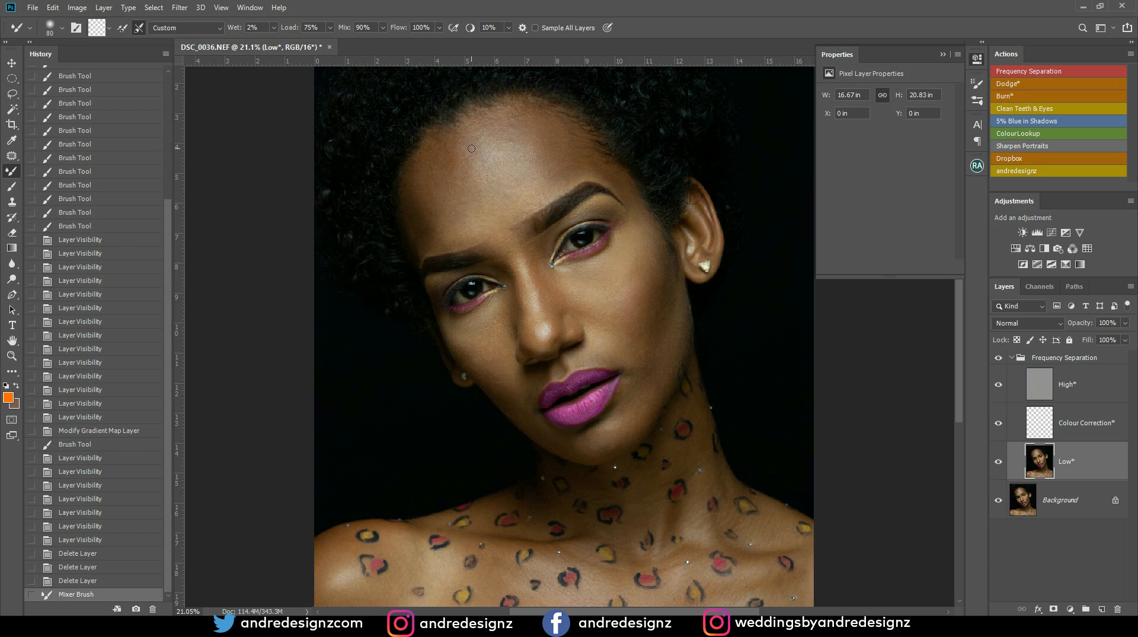
{"action": "key", "text": "bracketright"}
{"action": "key", "text": "bracketright"}
{"action": "key", "text": "bracketright"}
{"action": "key", "text": "bracketright"}
{"action": "key", "text": "bracketright"}
{"action": "key", "text": "bracketright"}
{"action": "key", "text": "bracketright"}
{"action": "key", "text": "bracketright"}
{"action": "key", "text": "bracketright"}
{"action": "key", "text": "bracketright"}
{"action": "key", "text": "bracketleft"}
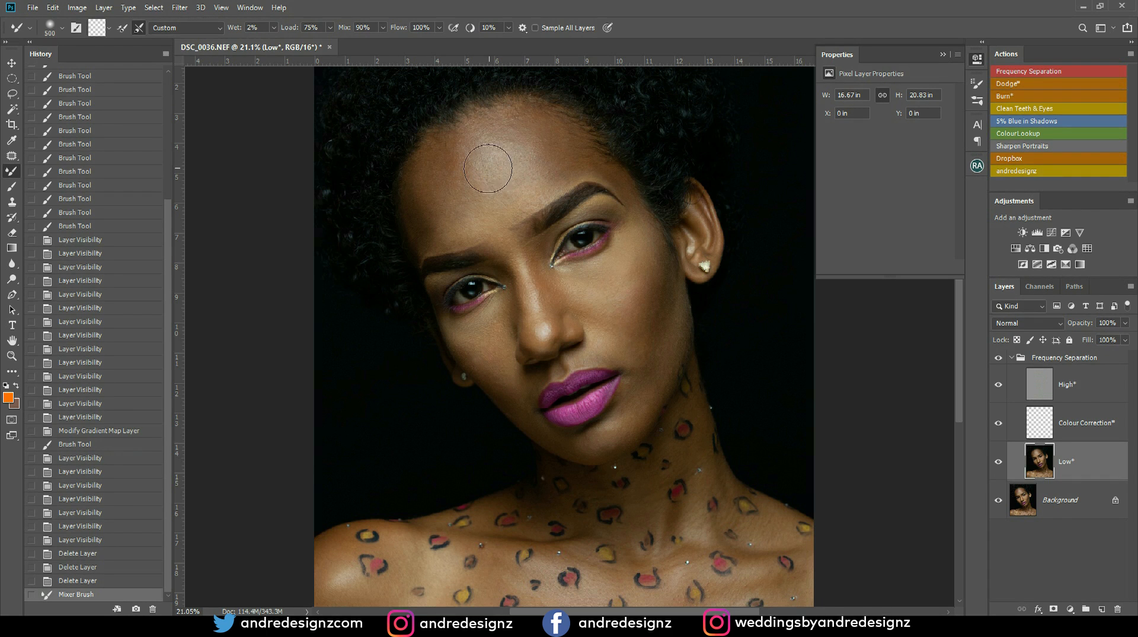
{"action": "key", "text": "bracketright"}
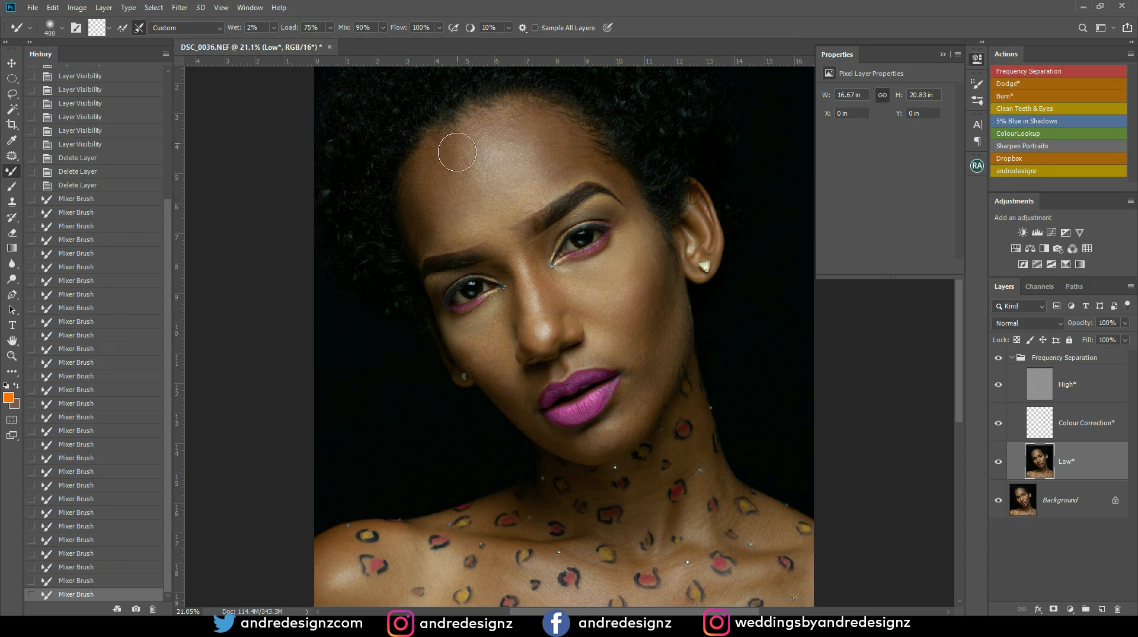
{"action": "mouse_move", "coordinate": [456, 148]}
{"action": "left_mouse_down"}
{"action": "mouse_move", "coordinate": [433, 219]}
{"action": "mouse_move", "coordinate": [415, 188]}
{"action": "mouse_move", "coordinate": [438, 209]}
{"action": "mouse_move", "coordinate": [480, 160]}
{"action": "mouse_move", "coordinate": [466, 146]}
{"action": "mouse_move", "coordinate": [487, 174]}
{"action": "left_mouse_up"}
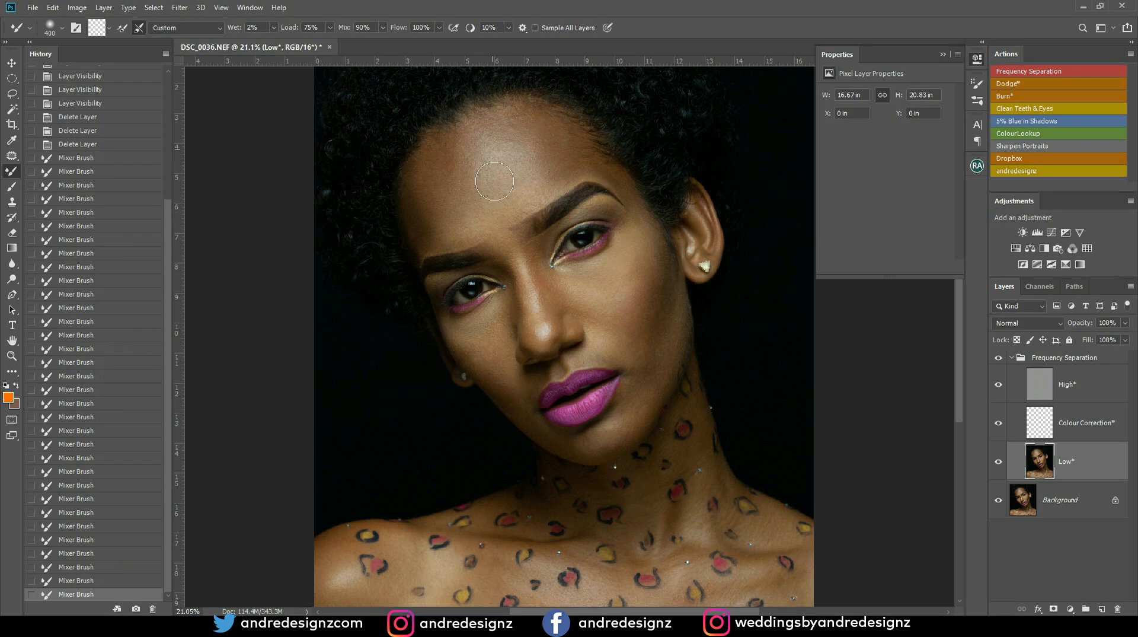
{"action": "mouse_move", "coordinate": [525, 170]}
{"action": "left_mouse_down"}
{"action": "mouse_move", "coordinate": [526, 149]}
{"action": "mouse_move", "coordinate": [508, 139]}
{"action": "mouse_move", "coordinate": [469, 143]}
{"action": "mouse_move", "coordinate": [485, 150]}
{"action": "mouse_move", "coordinate": [534, 129]}
{"action": "mouse_move", "coordinate": [554, 170]}
{"action": "left_mouse_up"}
{"action": "left_click_drag", "start_coordinate": [544, 131], "coordinate": [584, 164]}
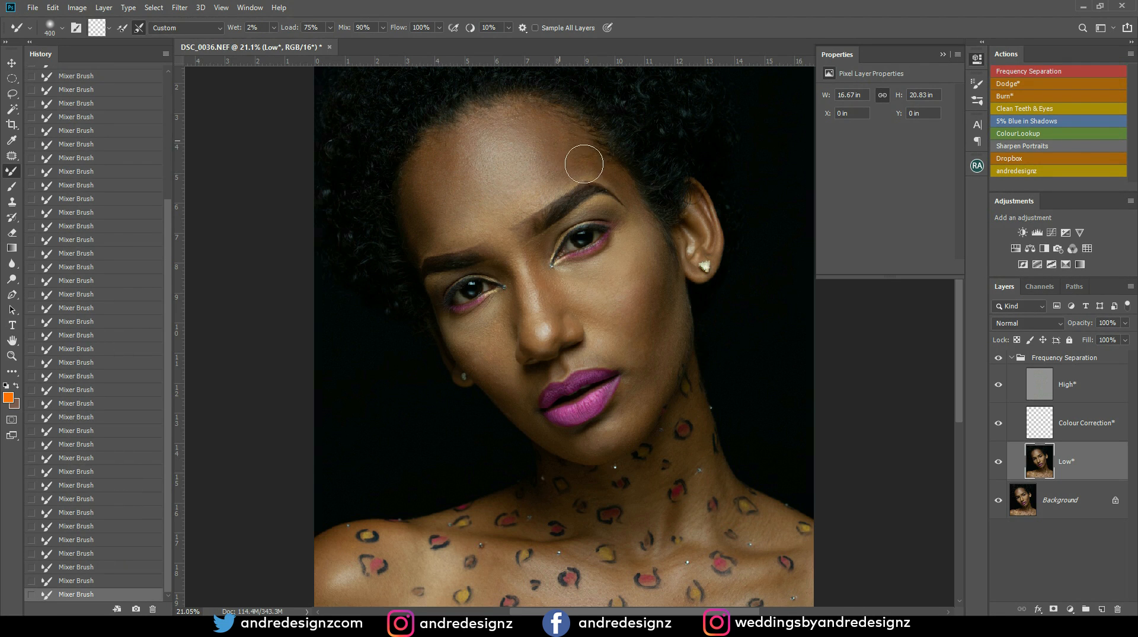
Blend the uneven tones over the rest of the face, varying the Mixer Brush size to suit small and large areas
{"action": "key", "text": "bracketleft"}
{"action": "key", "text": "bracketleft"}
{"action": "key", "text": "bracketleft"}
{"action": "key", "text": "bracketright"}
{"action": "key", "text": "bracketright"}
{"action": "key", "text": "bracketleft"}
{"action": "key", "text": "bracketleft"}
{"action": "key", "text": "bracketright"}
{"action": "key", "text": "bracketright"}
{"action": "key", "text": "bracketright"}
{"action": "key", "text": "bracketright"}
{"action": "key", "text": "bracketright"}
{"action": "key", "text": "bracketright"}
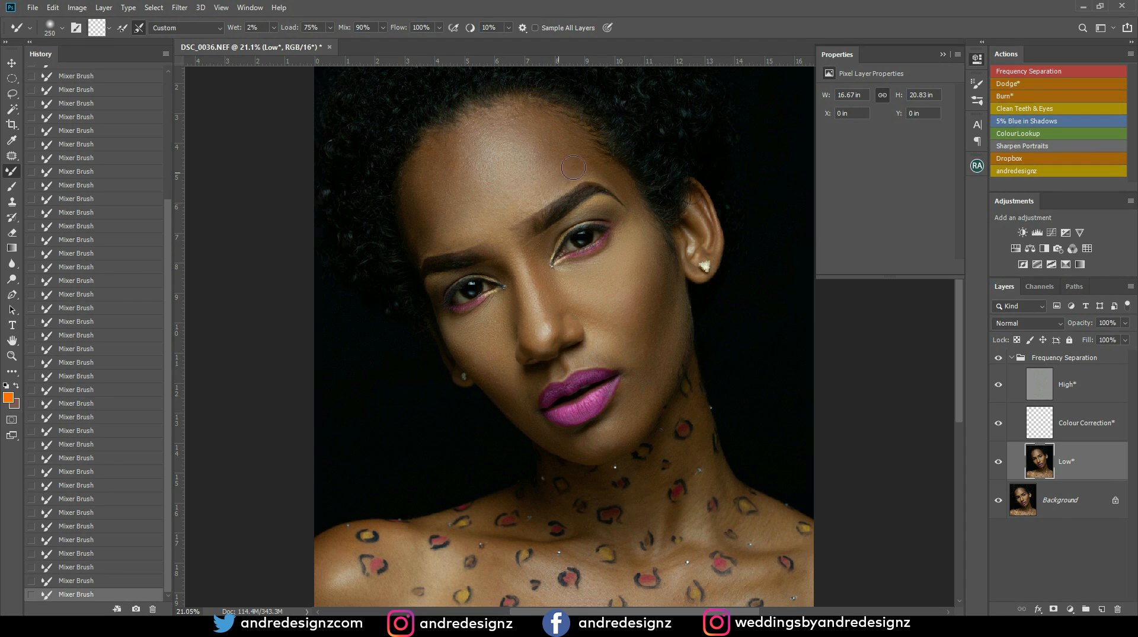
{"action": "key", "text": "bracketleft"}
{"action": "key", "text": "bracketleft"}
{"action": "key", "text": "bracketleft"}
{"action": "key", "text": "bracketright"}
{"action": "key", "text": "bracketright"}
{"action": "key", "text": "bracketright"}
{"action": "key", "text": "bracketright"}
{"action": "key", "text": "bracketright"}
Compare the portrait with and without the Frequency Separation group
{"action": "mouse_move", "coordinate": [681, 492]}
{"action": "left_mouse_down"}
{"action": "mouse_move", "coordinate": [689, 350]}
{"action": "mouse_move", "coordinate": [705, 393]}
{"action": "left_mouse_up"}
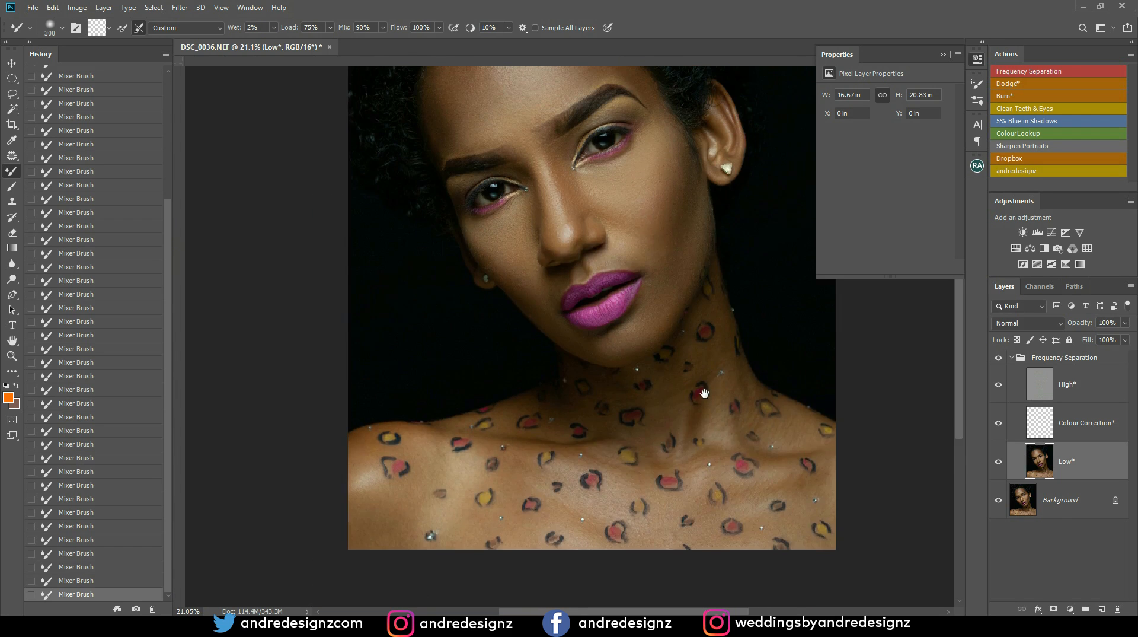
{"action": "key", "text": "ctrl+r"}
{"action": "left_click", "coordinate": [999, 358]}
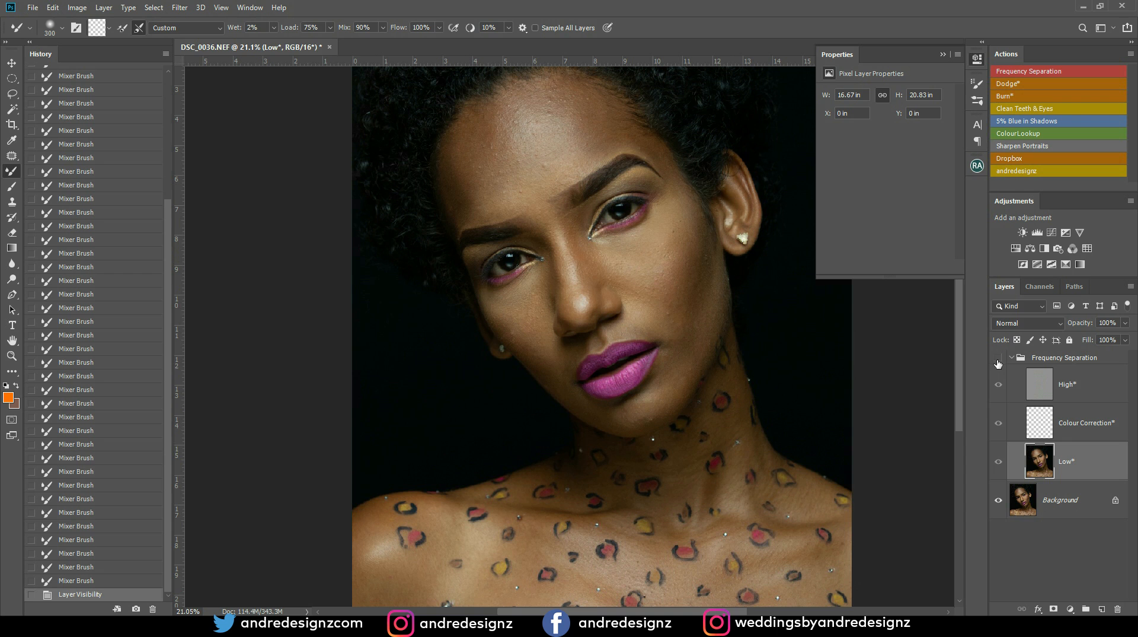
{"action": "left_click", "coordinate": [998, 360]}
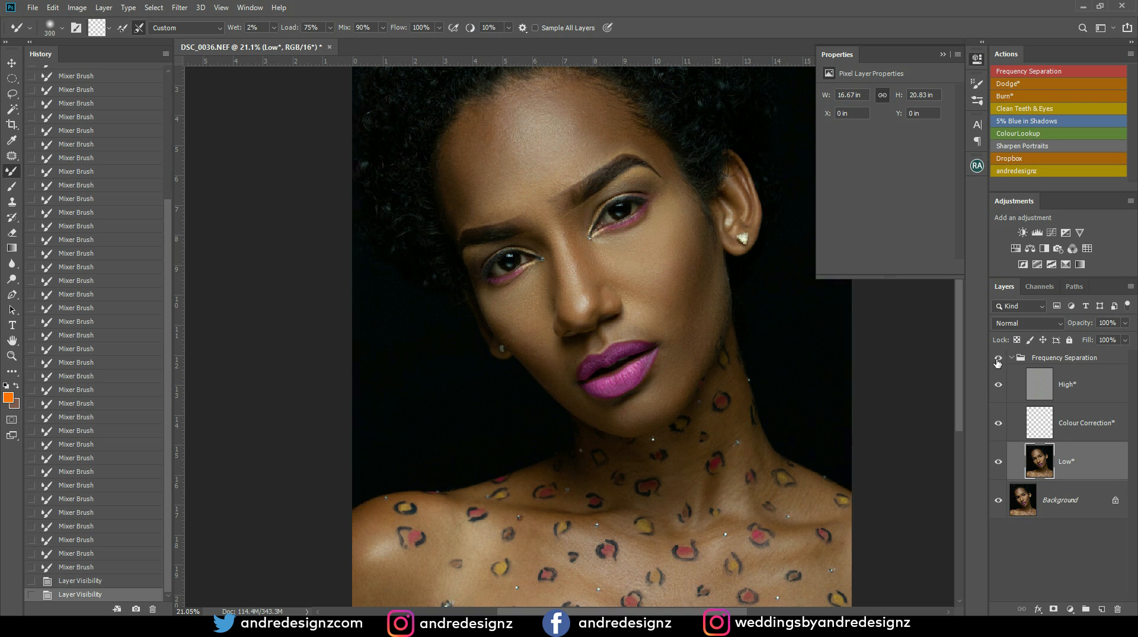
{"action": "left_click", "coordinate": [998, 359]}
{"action": "left_click", "coordinate": [998, 358]}
Blend the tones on both cheeks and along the jaw below the mouth, reducing the Mixer Brush to 175 px
{"action": "key", "text": "bracketleft"}
{"action": "key", "text": "bracketleft"}
{"action": "left_click_drag", "start_coordinate": [531, 292], "coordinate": [521, 306]}
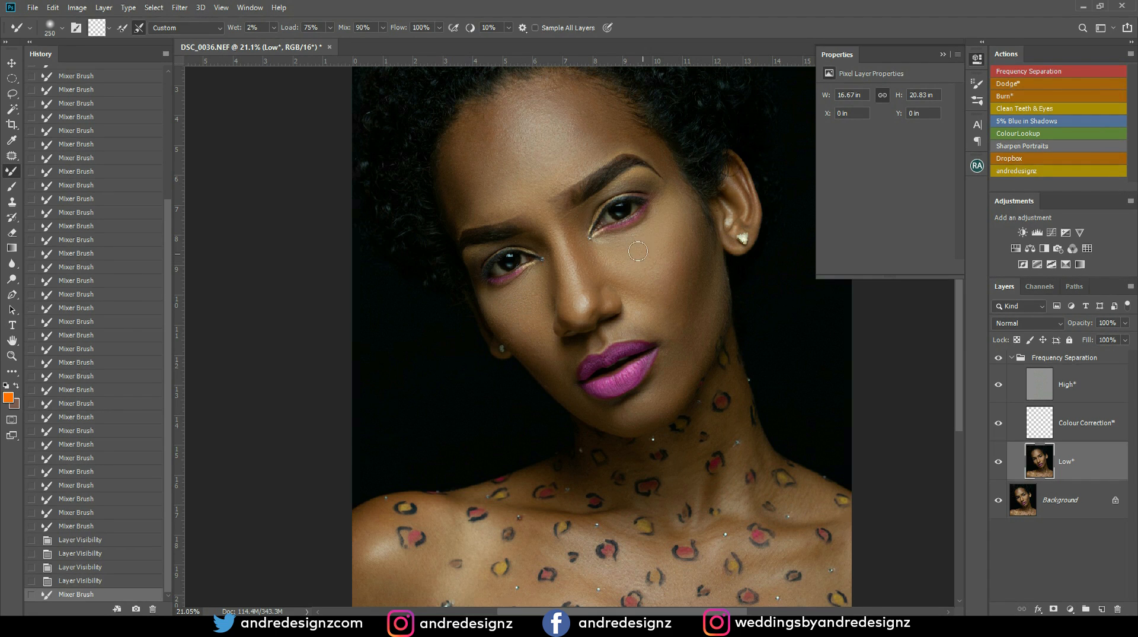
{"action": "key", "text": "bracketleft"}
{"action": "key", "text": "bracketleft"}
{"action": "mouse_move", "coordinate": [620, 261]}
{"action": "left_mouse_down"}
{"action": "mouse_move", "coordinate": [704, 212]}
{"action": "mouse_move", "coordinate": [709, 282]}
{"action": "left_mouse_up"}
{"action": "mouse_move", "coordinate": [703, 338]}
{"action": "left_mouse_down"}
{"action": "mouse_move", "coordinate": [666, 401]}
{"action": "mouse_move", "coordinate": [657, 390]}
{"action": "mouse_move", "coordinate": [653, 452]}
{"action": "mouse_move", "coordinate": [679, 286]}
{"action": "mouse_move", "coordinate": [620, 352]}
{"action": "left_mouse_up"}
{"action": "key", "text": "ctrl+r"}
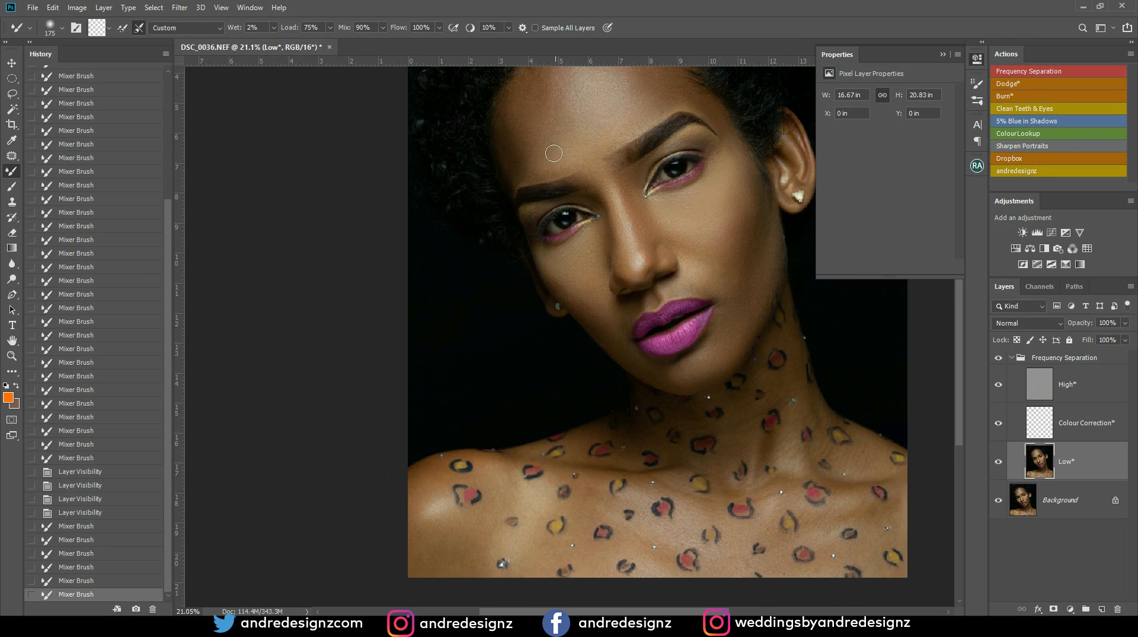
Smooth the upper forehead tones again with the Mixer Brush at 300 px
{"action": "key", "text": "bracketright"}
{"action": "key", "text": "bracketright"}
{"action": "key", "text": "bracketright"}
{"action": "left_click_drag", "start_coordinate": [563, 119], "coordinate": [556, 125]}
Blend the tones on the bare shoulder at the lower left edge of the portrait
{"action": "mouse_move", "coordinate": [681, 378]}
{"action": "left_mouse_down"}
{"action": "mouse_move", "coordinate": [622, 186]}
{"action": "mouse_move", "coordinate": [642, 204]}
{"action": "left_mouse_up"}
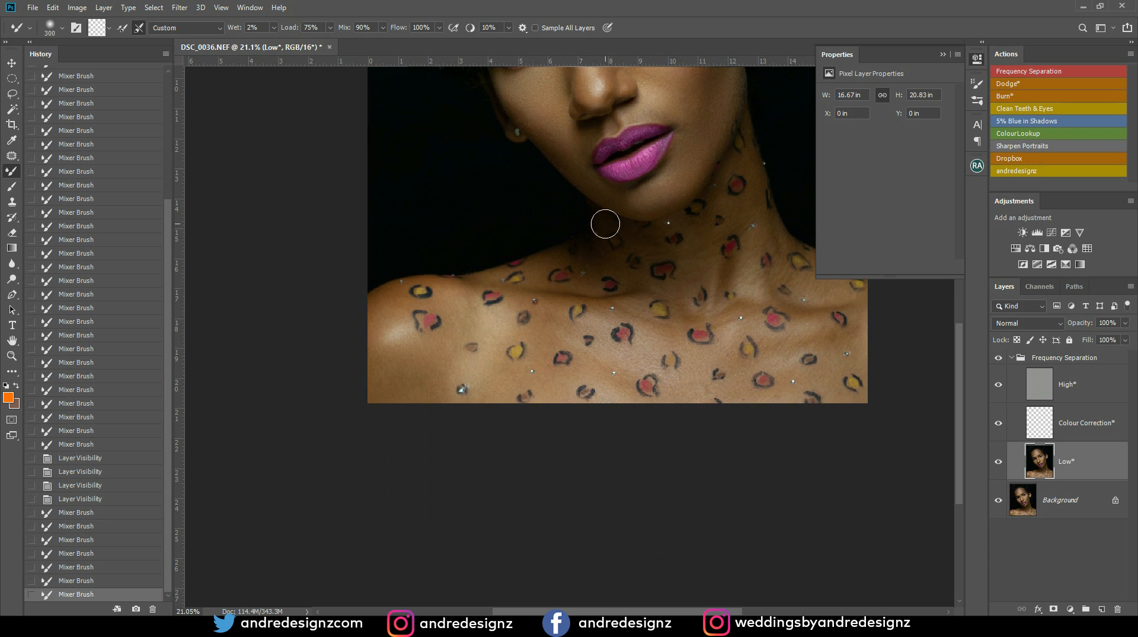
{"action": "left_click_drag", "start_coordinate": [380, 406], "coordinate": [372, 396]}
{"action": "left_click_drag", "start_coordinate": [380, 389], "coordinate": [379, 371]}
{"action": "mouse_move", "coordinate": [380, 371]}
{"action": "left_mouse_down"}
{"action": "mouse_move", "coordinate": [383, 306]}
{"action": "mouse_move", "coordinate": [370, 321]}
{"action": "mouse_move", "coordinate": [394, 347]}
{"action": "left_mouse_up"}
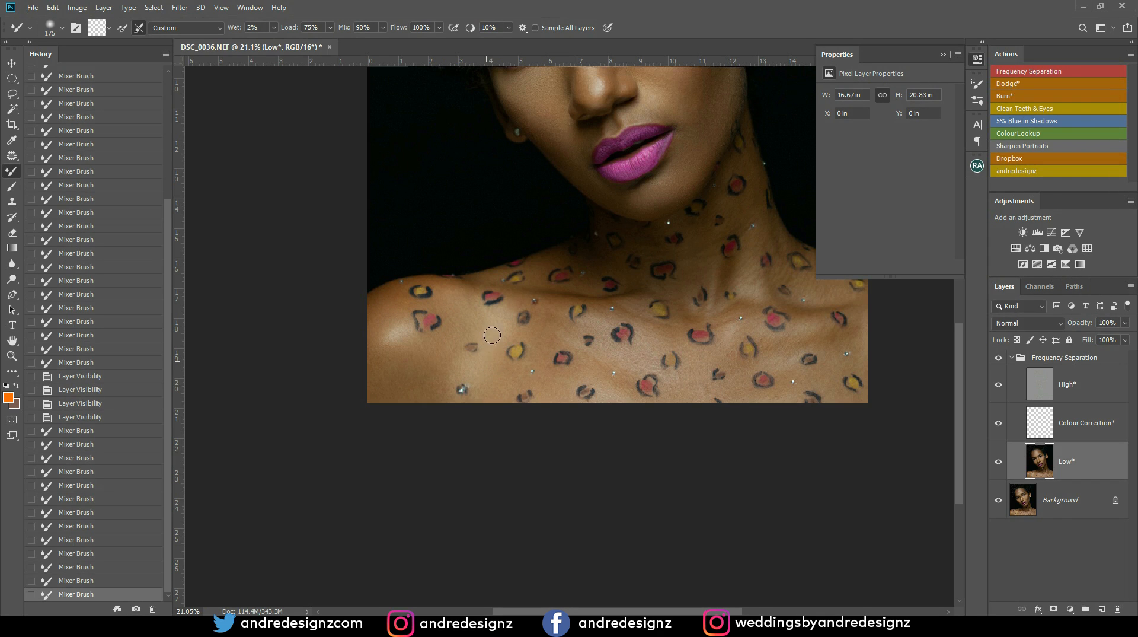
Blend the skin between the painted spots from the shoulder across to the centre of the chest at 175 px
{"action": "mouse_move", "coordinate": [470, 309]}
{"action": "left_mouse_down"}
{"action": "mouse_move", "coordinate": [505, 320]}
{"action": "mouse_move", "coordinate": [519, 305]}
{"action": "mouse_move", "coordinate": [498, 326]}
{"action": "mouse_move", "coordinate": [513, 305]}
{"action": "mouse_move", "coordinate": [501, 326]}
{"action": "mouse_move", "coordinate": [546, 329]}
{"action": "left_mouse_up"}
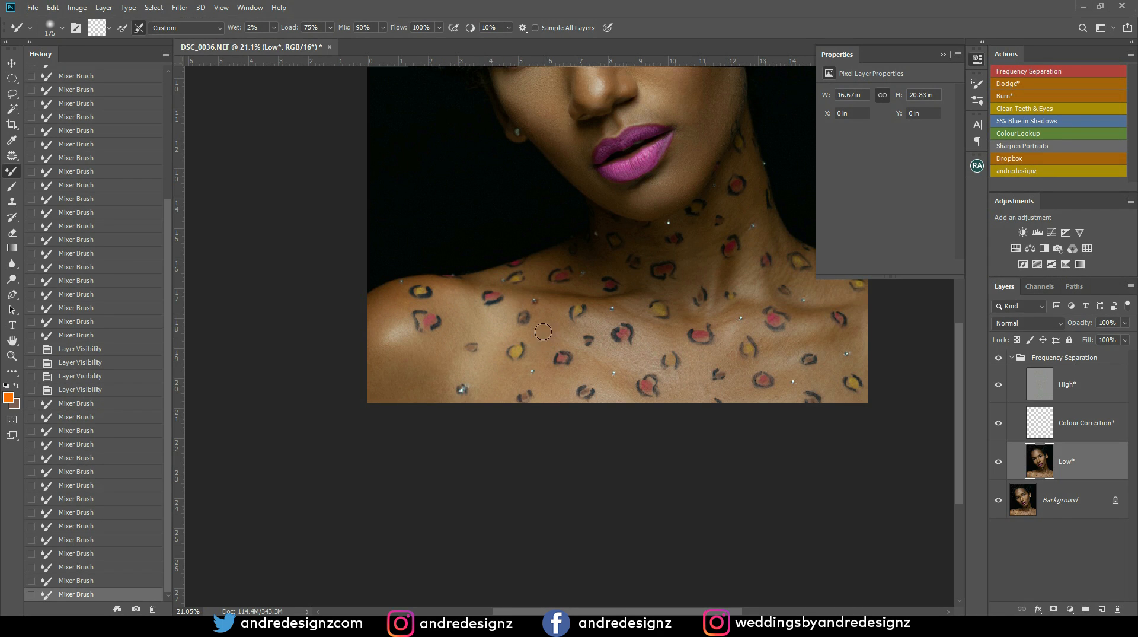
{"action": "mouse_move", "coordinate": [497, 390]}
{"action": "left_mouse_down"}
{"action": "mouse_move", "coordinate": [498, 400]}
{"action": "mouse_move", "coordinate": [552, 389]}
{"action": "left_mouse_up"}
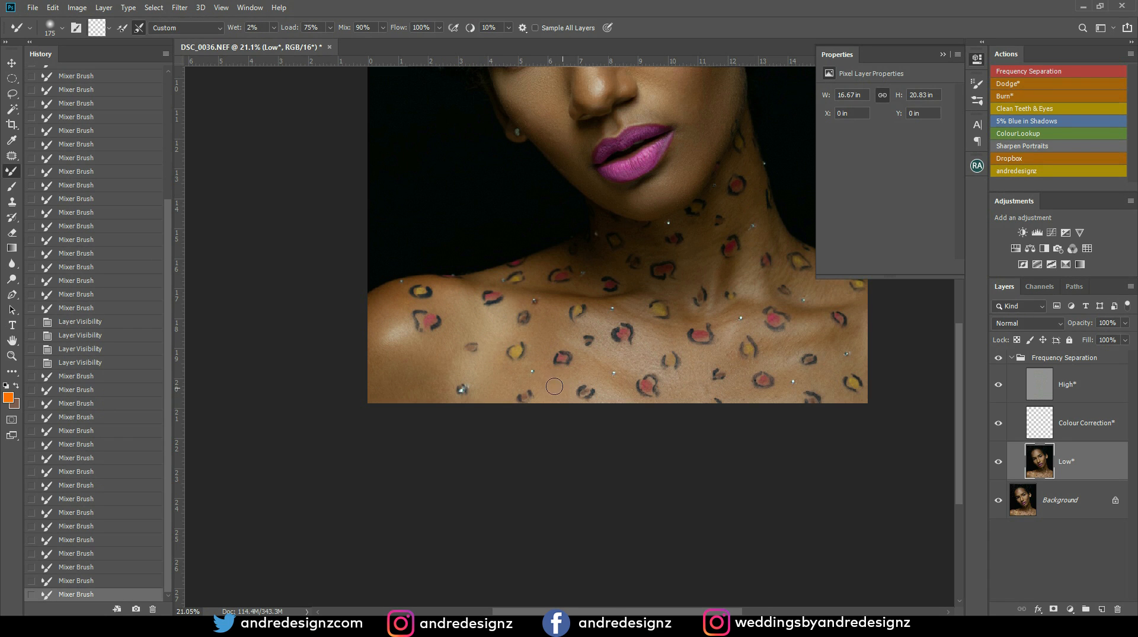
{"action": "left_click_drag", "start_coordinate": [547, 369], "coordinate": [588, 354]}
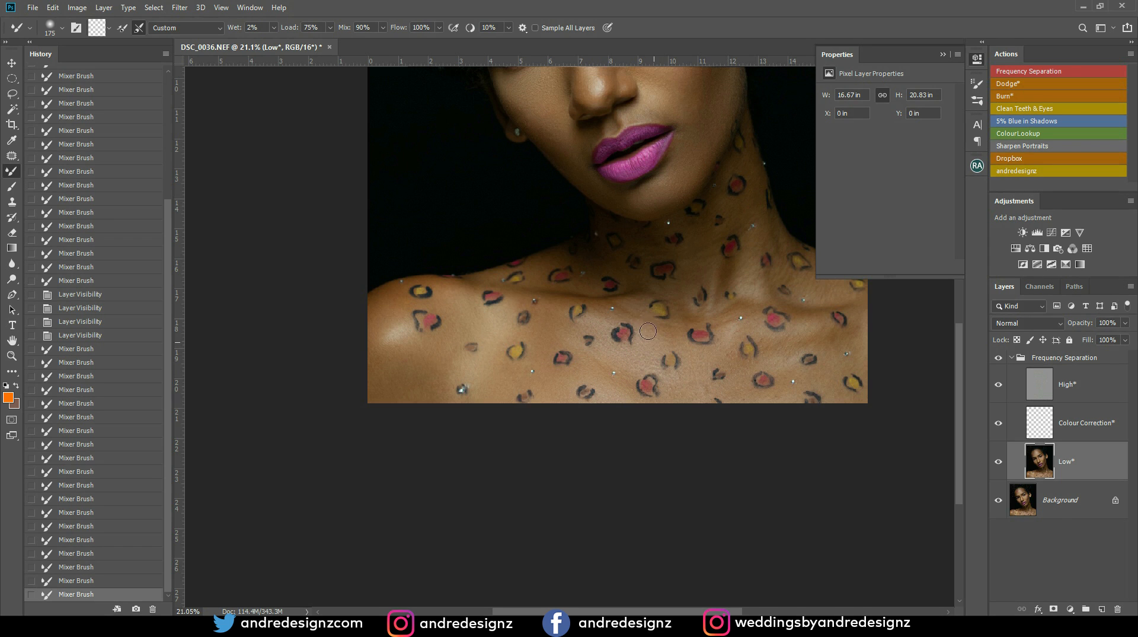
{"action": "mouse_move", "coordinate": [611, 319]}
{"action": "left_mouse_down"}
{"action": "mouse_move", "coordinate": [541, 260]}
{"action": "mouse_move", "coordinate": [701, 257]}
{"action": "left_mouse_up"}
Blend the tones between the painted spots on the neck and below the jaw with a smaller Mixer Brush of about 125 px
{"action": "key", "text": "bracketleft"}
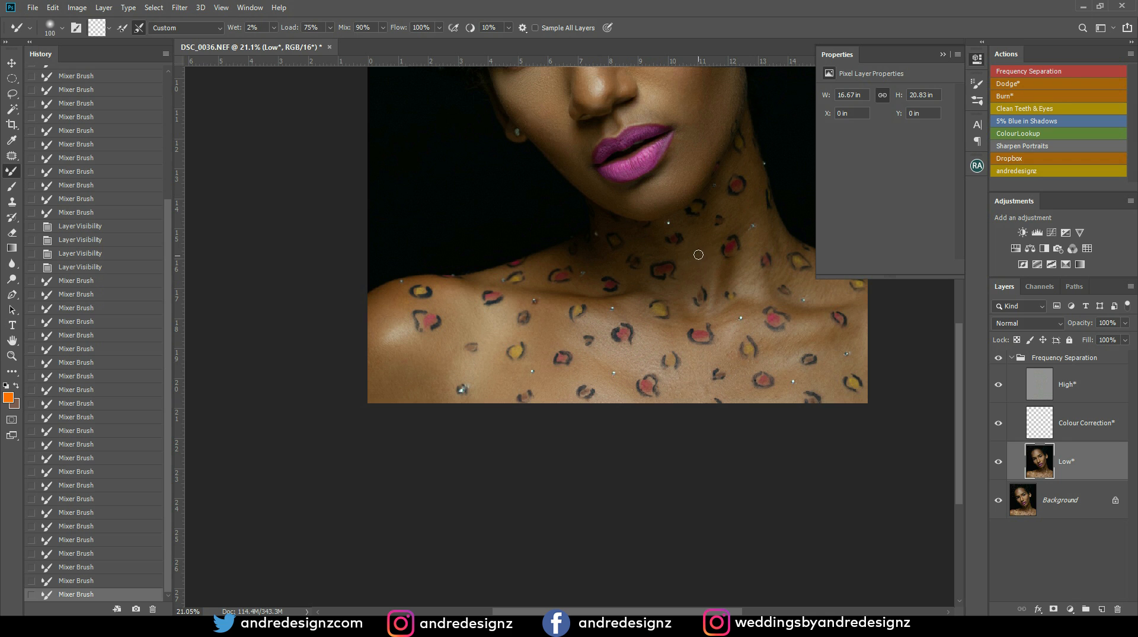
{"action": "key", "text": "bracketright"}
{"action": "mouse_move", "coordinate": [738, 267]}
{"action": "left_mouse_down"}
{"action": "mouse_move", "coordinate": [755, 208]}
{"action": "mouse_move", "coordinate": [730, 219]}
{"action": "mouse_move", "coordinate": [753, 166]}
{"action": "left_mouse_up"}
{"action": "left_click_drag", "start_coordinate": [749, 163], "coordinate": [741, 166]}
{"action": "key", "text": "bracketleft"}
{"action": "key", "text": "bracketleft"}
{"action": "key", "text": "bracketleft"}
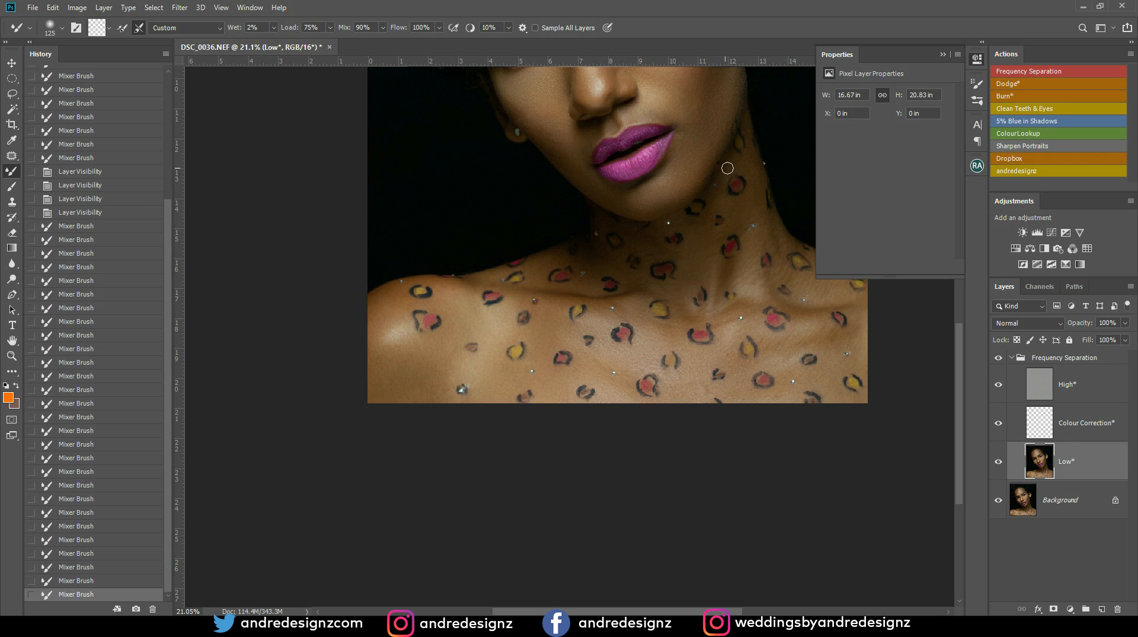
Blend the skin between the painted spots in the middle of the chest with the Mixer Brush at 200 px
{"action": "left_click_drag", "start_coordinate": [697, 314], "coordinate": [690, 325]}
{"action": "key", "text": "bracketright"}
{"action": "key", "text": "bracketright"}
{"action": "key", "text": "bracketright"}
{"action": "mouse_move", "coordinate": [624, 373]}
{"action": "left_mouse_down"}
{"action": "mouse_move", "coordinate": [624, 398]}
{"action": "mouse_move", "coordinate": [631, 361]}
{"action": "mouse_move", "coordinate": [593, 367]}
{"action": "left_mouse_up"}
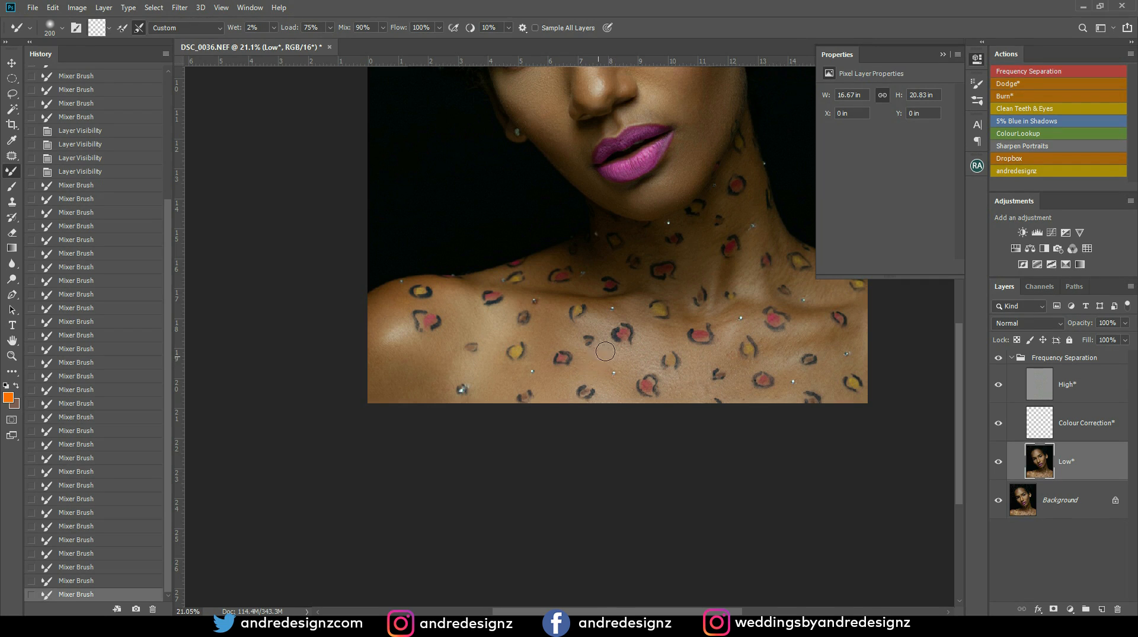
{"action": "left_click_drag", "start_coordinate": [662, 339], "coordinate": [658, 347]}
Smooth the tones below the collarbones and across the right half of the chest, using a small and then a 200 px brush
{"action": "key", "text": "bracketleft"}
{"action": "key", "text": "bracketleft"}
{"action": "key", "text": "bracketleft"}
{"action": "left_click_drag", "start_coordinate": [600, 325], "coordinate": [600, 315]}
{"action": "key", "text": "bracketright"}
{"action": "key", "text": "bracketright"}
{"action": "key", "text": "bracketright"}
{"action": "mouse_move", "coordinate": [744, 291]}
{"action": "left_mouse_down"}
{"action": "mouse_move", "coordinate": [743, 247]}
{"action": "mouse_move", "coordinate": [753, 293]}
{"action": "mouse_move", "coordinate": [727, 338]}
{"action": "left_mouse_up"}
{"action": "mouse_move", "coordinate": [701, 400]}
{"action": "left_mouse_down"}
{"action": "mouse_move", "coordinate": [741, 385]}
{"action": "mouse_move", "coordinate": [778, 349]}
{"action": "left_mouse_up"}
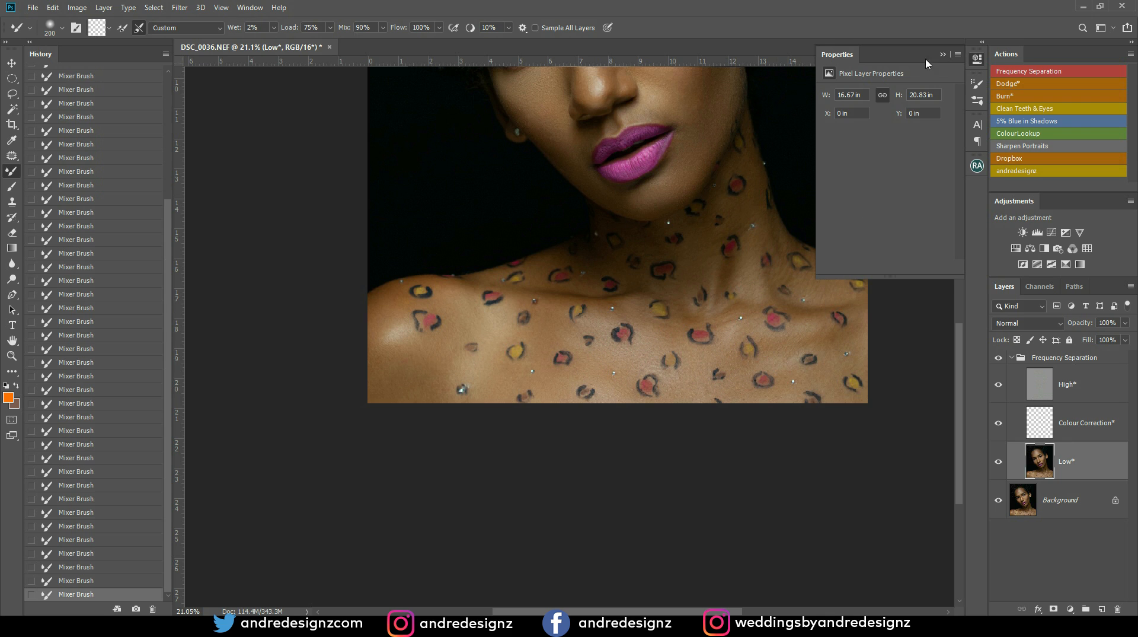
Collapse the Properties panel and continue blending the tones between the painted spots on the neck and chest
{"action": "left_click", "coordinate": [943, 54]}
{"action": "key", "text": "bracketleft"}
{"action": "key", "text": "bracketleft"}
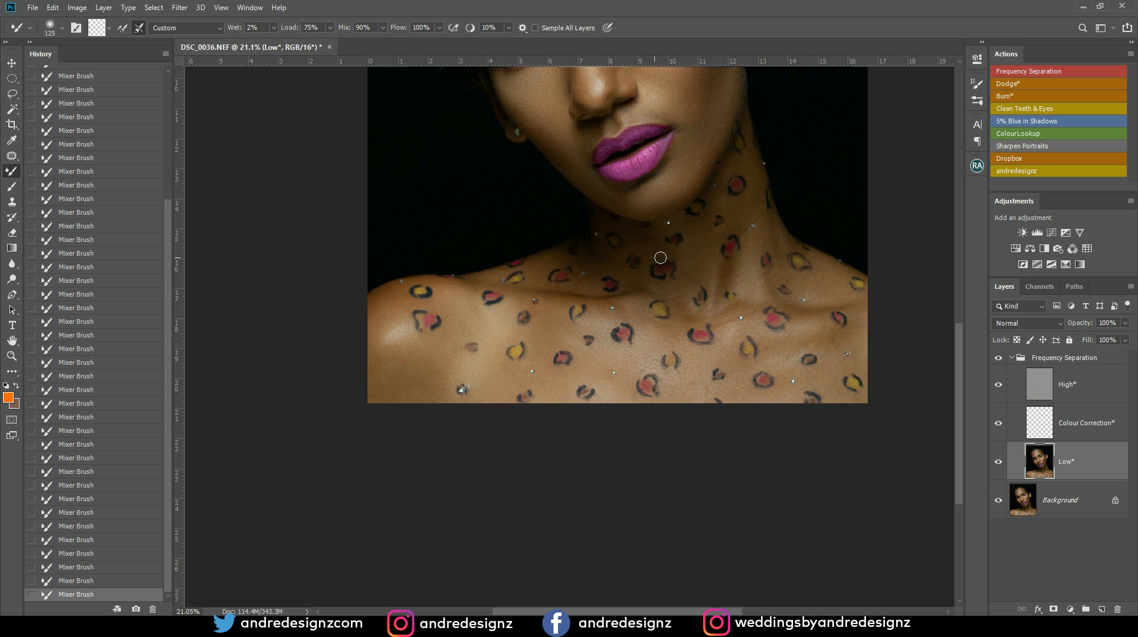
{"action": "key", "text": "bracketright"}
{"action": "key", "text": "bracketright"}
{"action": "key", "text": "bracketright"}
{"action": "key", "text": "bracketleft"}
Check the blended result on the whole portrait by toggling the Frequency Separation group off and on
{"action": "scroll", "coordinate": [593, 262], "scroll_direction": "down", "scroll_amount": 7}
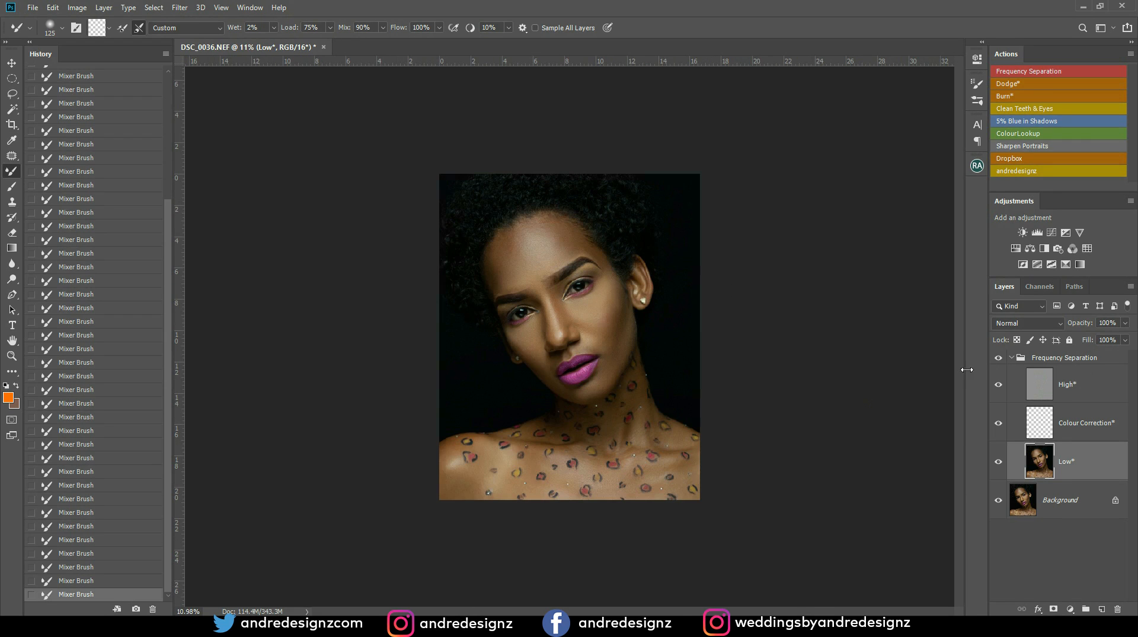
{"action": "left_click", "coordinate": [1005, 358]}
{"action": "scroll", "coordinate": [711, 369], "scroll_direction": "up", "scroll_amount": 4}
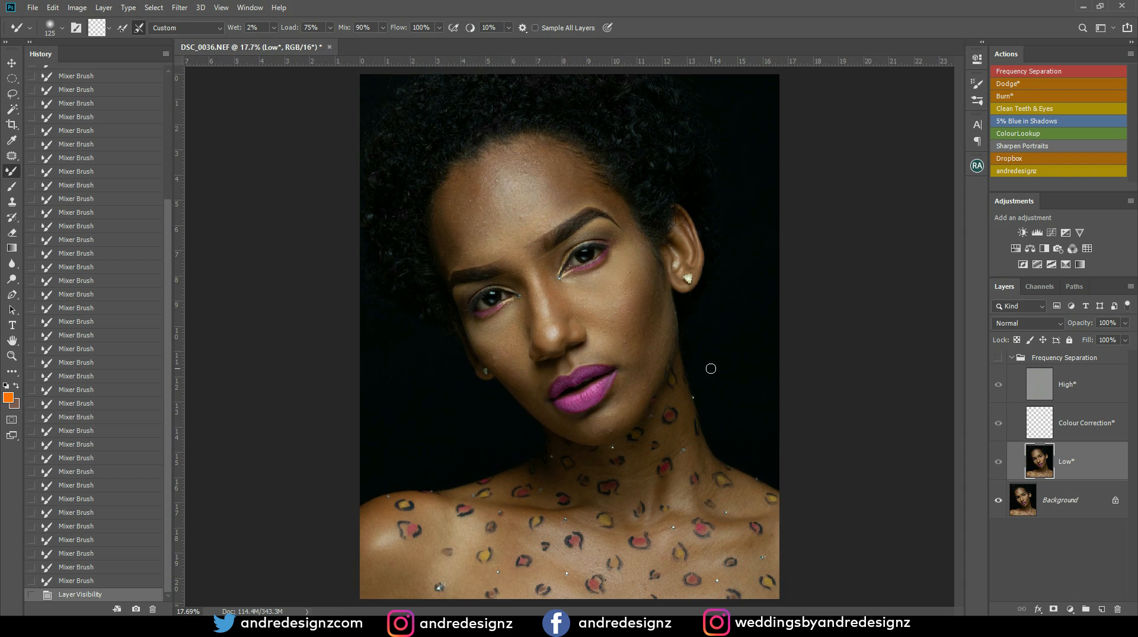
{"action": "left_click", "coordinate": [996, 360]}
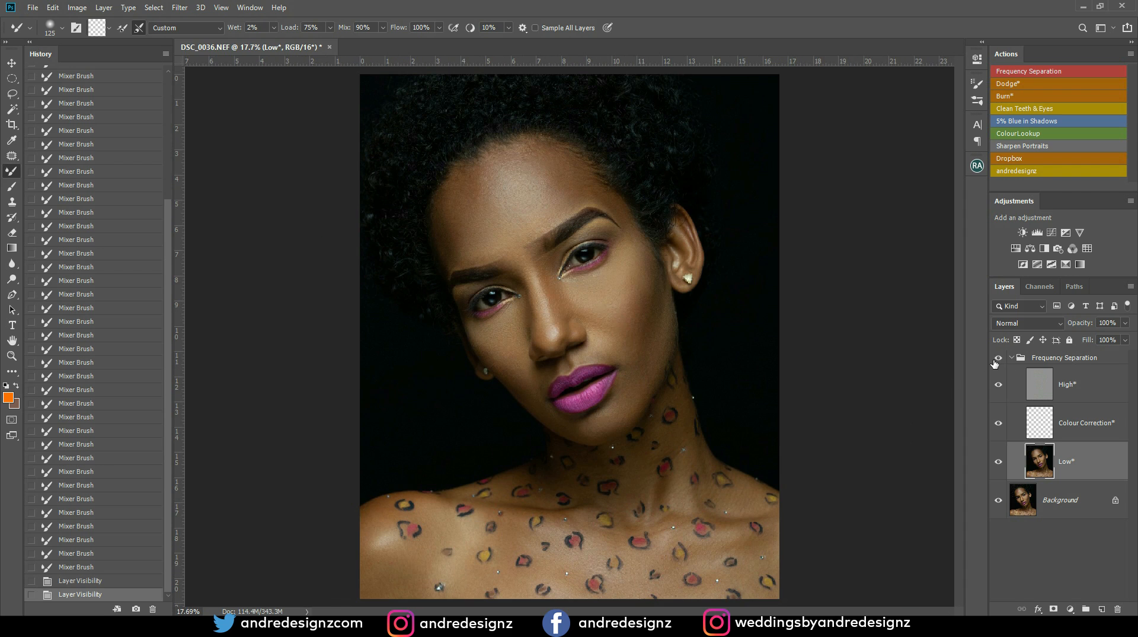
{"action": "left_click", "coordinate": [996, 359]}
{"action": "left_click", "coordinate": [996, 359]}
{"action": "scroll", "coordinate": [594, 249], "scroll_direction": "down", "scroll_amount": 2}
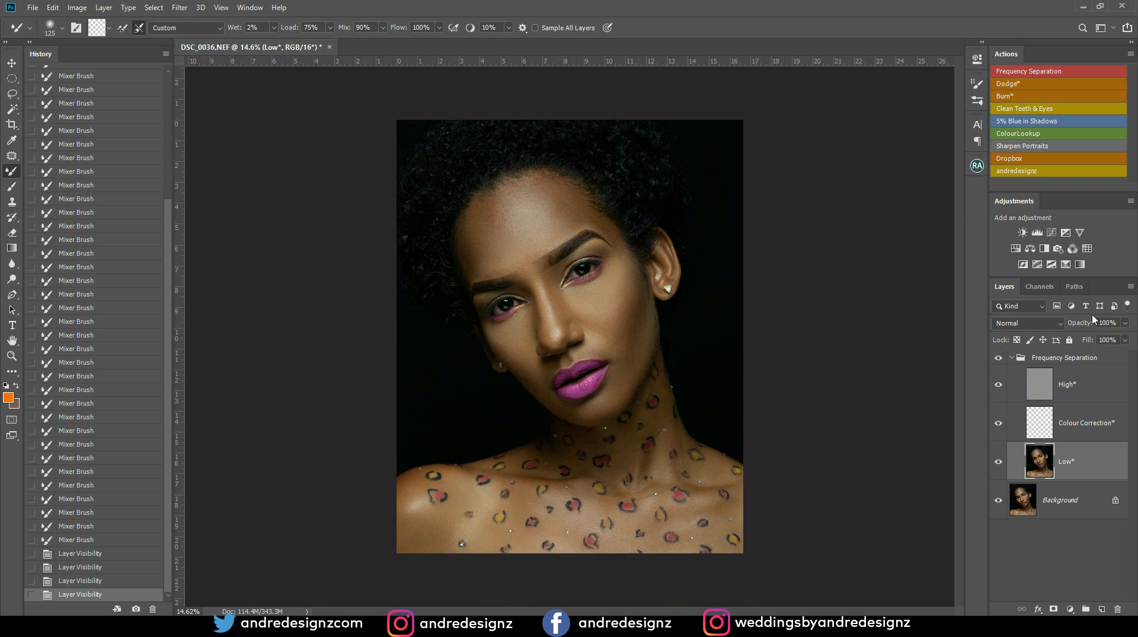
Collapse the Frequency Separation group and run the Dodge* action to add a masked dodge layer above it
{"action": "left_click", "coordinate": [1011, 358]}
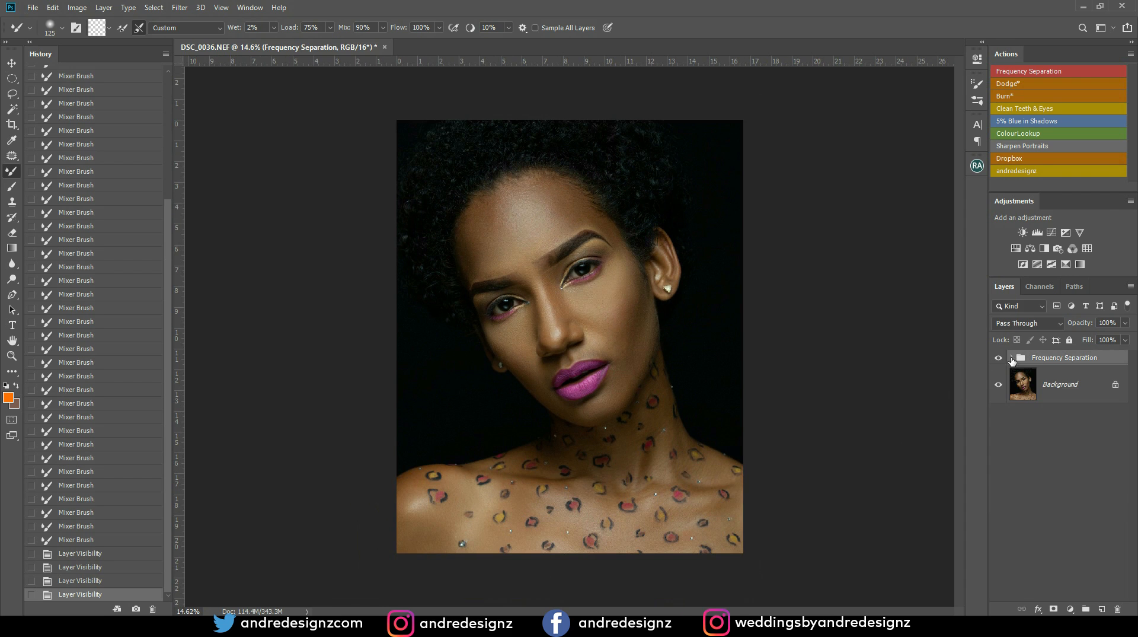
{"action": "left_click", "coordinate": [1010, 86]}
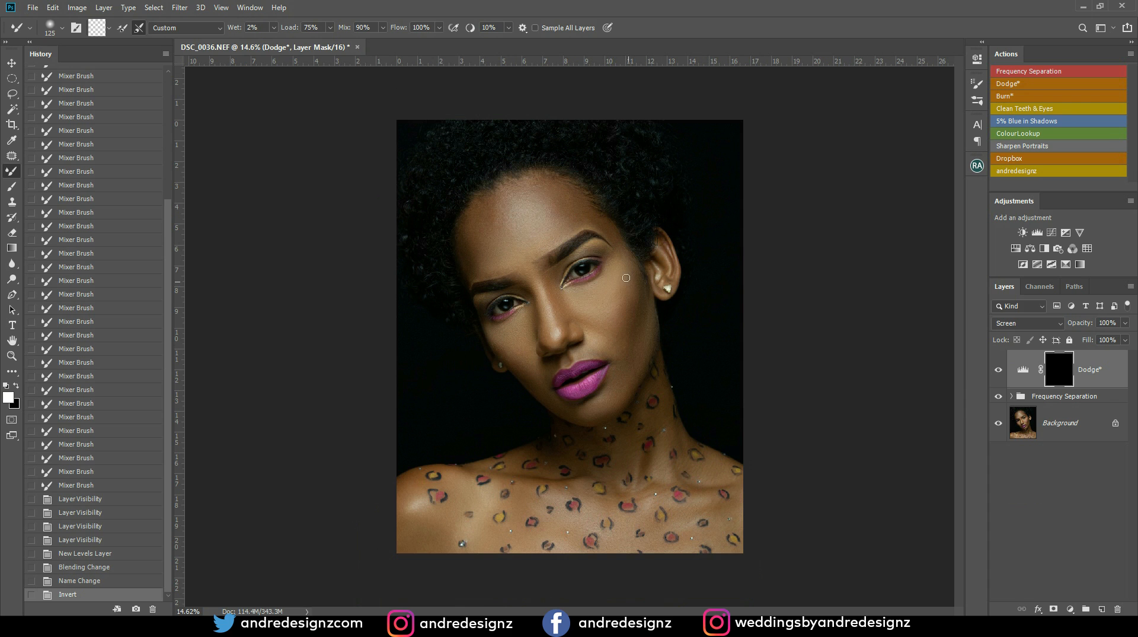
Try to brighten the left side of the forehead on the Dodge* mask with the Mixer Brush at 300 px
{"action": "scroll", "coordinate": [554, 280], "scroll_direction": "up", "scroll_amount": 2}
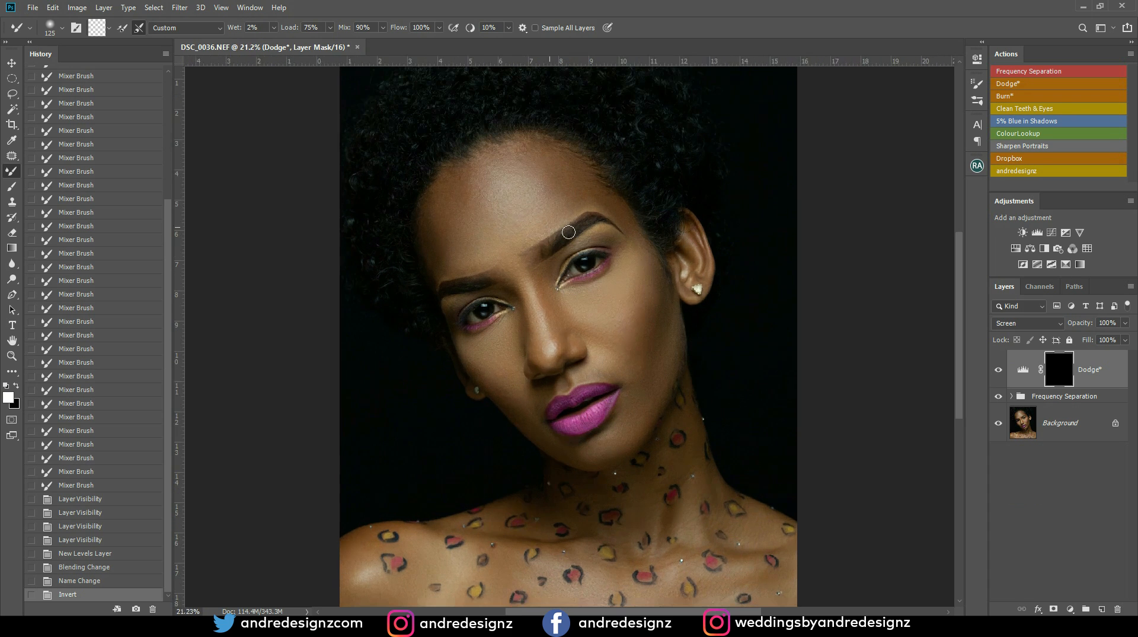
{"action": "scroll", "coordinate": [568, 232], "scroll_direction": "up", "scroll_amount": 2}
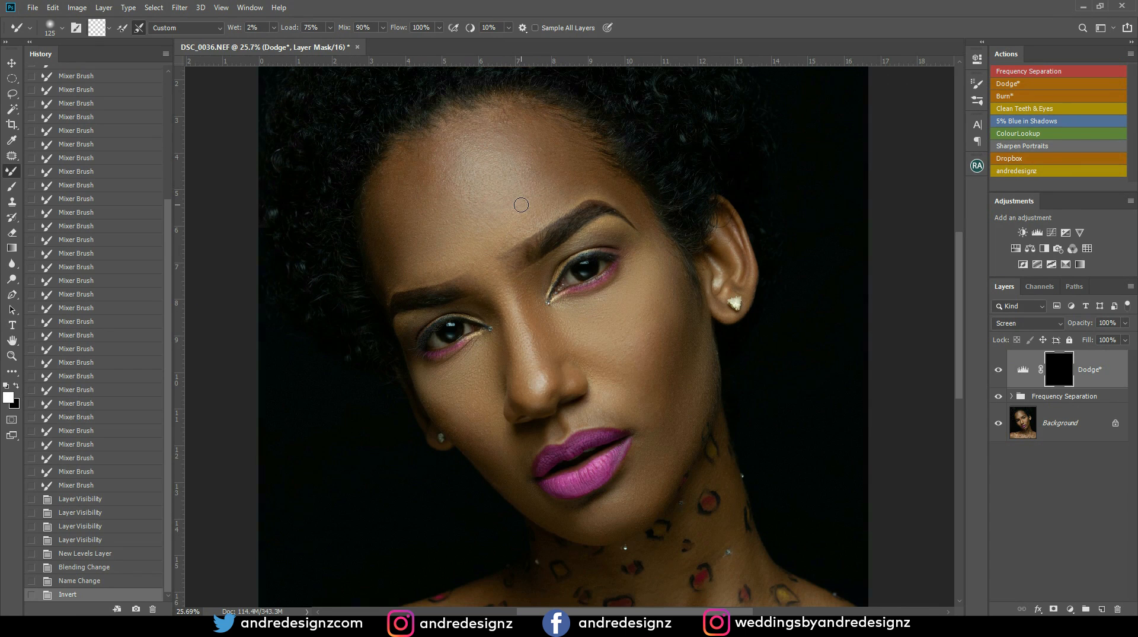
{"action": "key", "text": "bracketright"}
{"action": "key", "text": "bracketright"}
{"action": "key", "text": "bracketright"}
{"action": "key", "text": "bracketright"}
{"action": "mouse_move", "coordinate": [429, 158]}
{"action": "left_mouse_down"}
{"action": "mouse_move", "coordinate": [419, 212]}
{"action": "mouse_move", "coordinate": [415, 178]}
{"action": "mouse_move", "coordinate": [427, 159]}
{"action": "mouse_move", "coordinate": [424, 200]}
{"action": "left_mouse_up"}
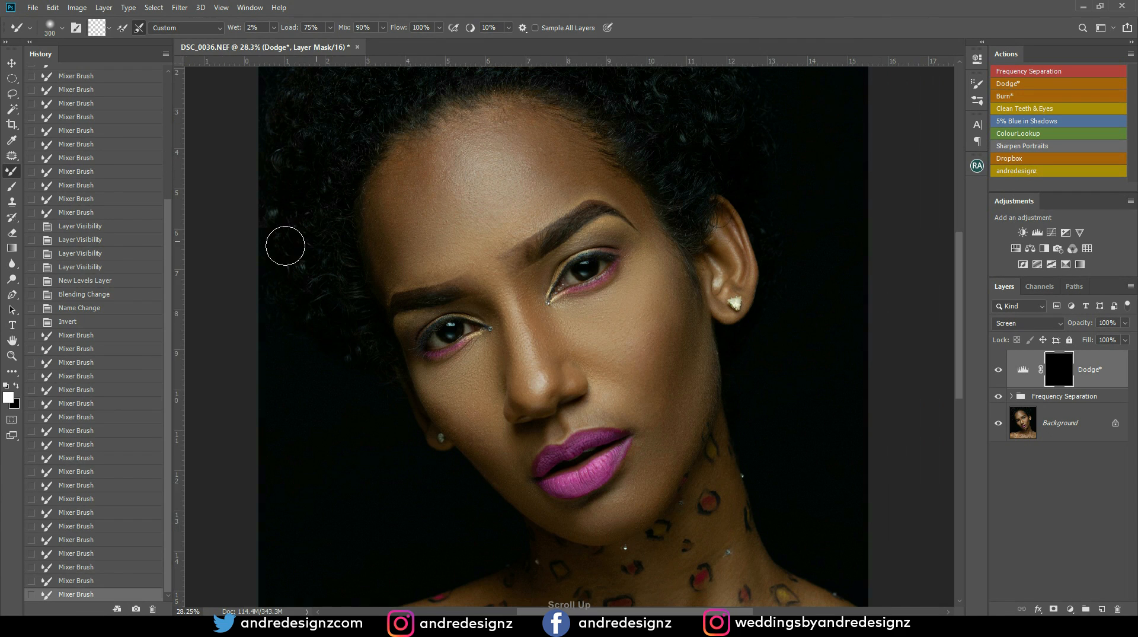
Paint white on the Dodge* mask over the left side of the forehead with the Brush tool at 250 px and 1% flow
{"action": "scroll", "coordinate": [352, 225], "scroll_direction": "up", "scroll_amount": 2}
{"action": "scroll", "coordinate": [93, 199], "scroll_direction": "down", "scroll_amount": 1}
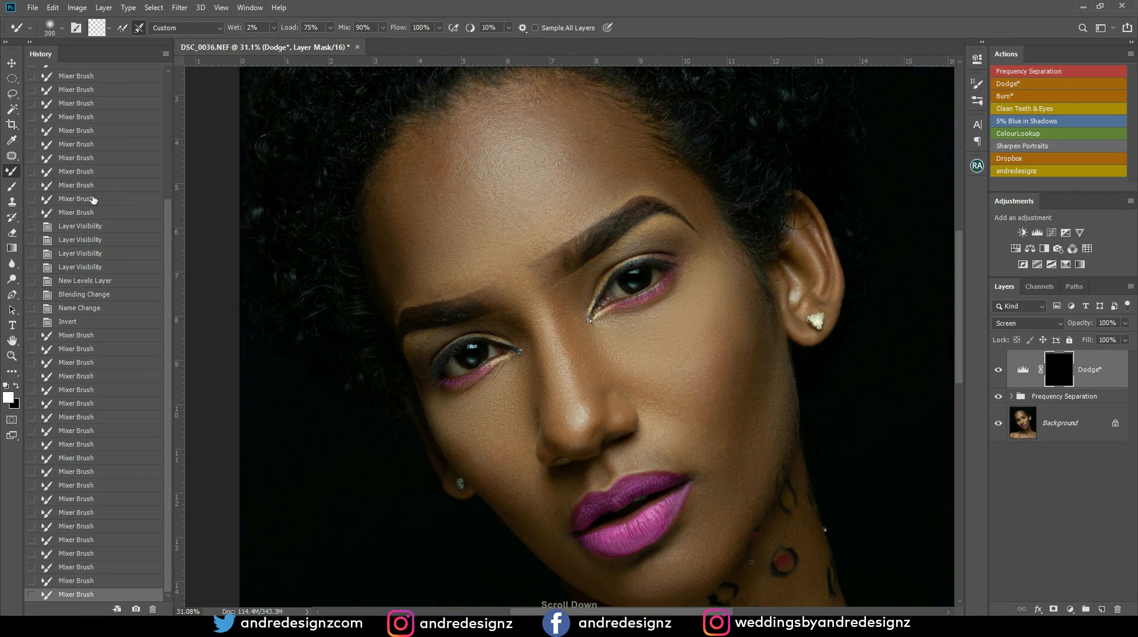
{"action": "left_click", "coordinate": [13, 187]}
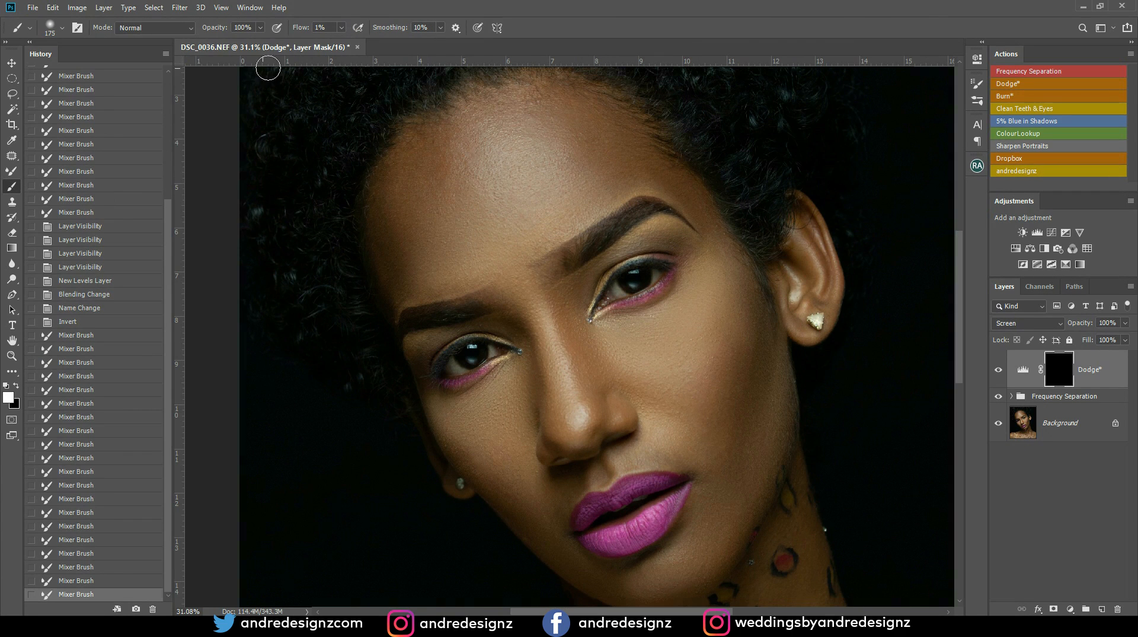
{"action": "scroll", "coordinate": [246, 178], "scroll_direction": "up", "scroll_amount": 1}
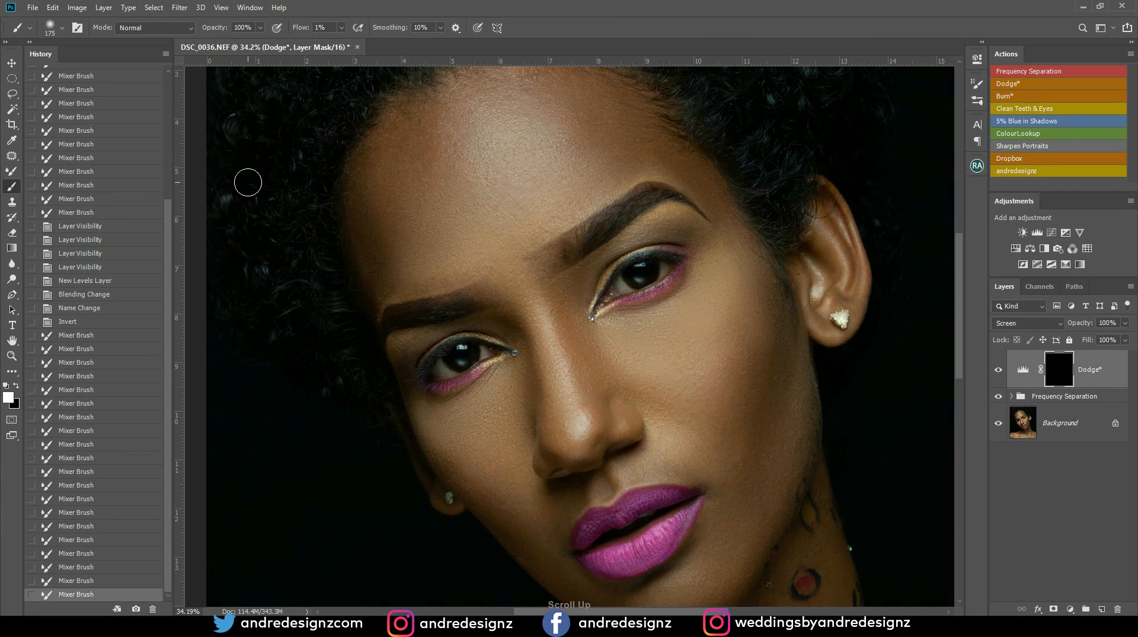
{"action": "scroll", "coordinate": [59, 403], "scroll_direction": "up", "scroll_amount": 1}
{"action": "scroll", "coordinate": [95, 415], "scroll_direction": "down", "scroll_amount": 1}
{"action": "scroll", "coordinate": [378, 211], "scroll_direction": "down", "scroll_amount": 2}
{"action": "key", "text": "bracketright"}
{"action": "key", "text": "bracketright"}
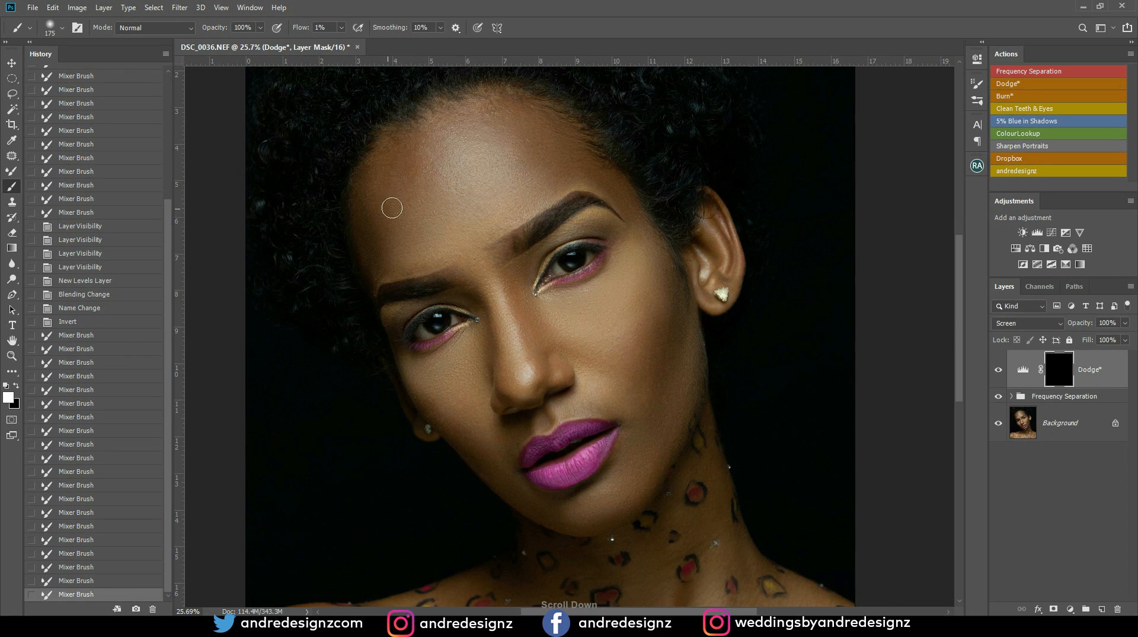
{"action": "mouse_move", "coordinate": [413, 158]}
{"action": "left_mouse_down"}
{"action": "mouse_move", "coordinate": [395, 205]}
{"action": "mouse_move", "coordinate": [409, 255]}
{"action": "mouse_move", "coordinate": [392, 181]}
{"action": "mouse_move", "coordinate": [399, 167]}
{"action": "mouse_move", "coordinate": [413, 184]}
{"action": "mouse_move", "coordinate": [424, 145]}
{"action": "mouse_move", "coordinate": [423, 206]}
{"action": "mouse_move", "coordinate": [418, 149]}
{"action": "mouse_move", "coordinate": [400, 183]}
{"action": "mouse_move", "coordinate": [394, 159]}
{"action": "mouse_move", "coordinate": [388, 197]}
{"action": "mouse_move", "coordinate": [394, 143]}
{"action": "mouse_move", "coordinate": [390, 233]}
{"action": "mouse_move", "coordinate": [390, 160]}
{"action": "mouse_move", "coordinate": [410, 145]}
{"action": "mouse_move", "coordinate": [444, 166]}
{"action": "mouse_move", "coordinate": [430, 161]}
{"action": "mouse_move", "coordinate": [420, 182]}
{"action": "mouse_move", "coordinate": [418, 222]}
{"action": "mouse_move", "coordinate": [411, 168]}
{"action": "mouse_move", "coordinate": [411, 194]}
{"action": "mouse_move", "coordinate": [423, 141]}
{"action": "mouse_move", "coordinate": [408, 214]}
{"action": "mouse_move", "coordinate": [418, 142]}
{"action": "mouse_move", "coordinate": [396, 201]}
{"action": "mouse_move", "coordinate": [402, 136]}
{"action": "mouse_move", "coordinate": [422, 223]}
{"action": "left_mouse_up"}
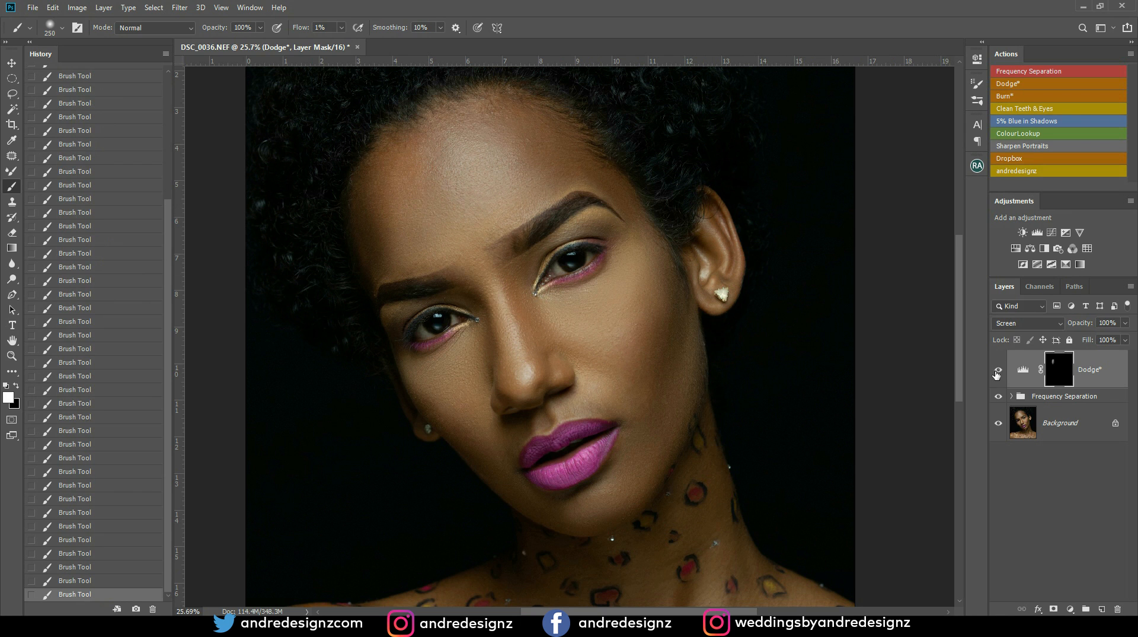
Compare the portrait with the Dodge* layer off and on, and paint more white on its mask across the forehead at 250 px
{"action": "left_click", "coordinate": [998, 370]}
{"action": "left_click", "coordinate": [999, 370]}
{"action": "left_click_drag", "start_coordinate": [427, 176], "coordinate": [436, 212]}
{"action": "left_click_drag", "start_coordinate": [444, 115], "coordinate": [437, 235]}
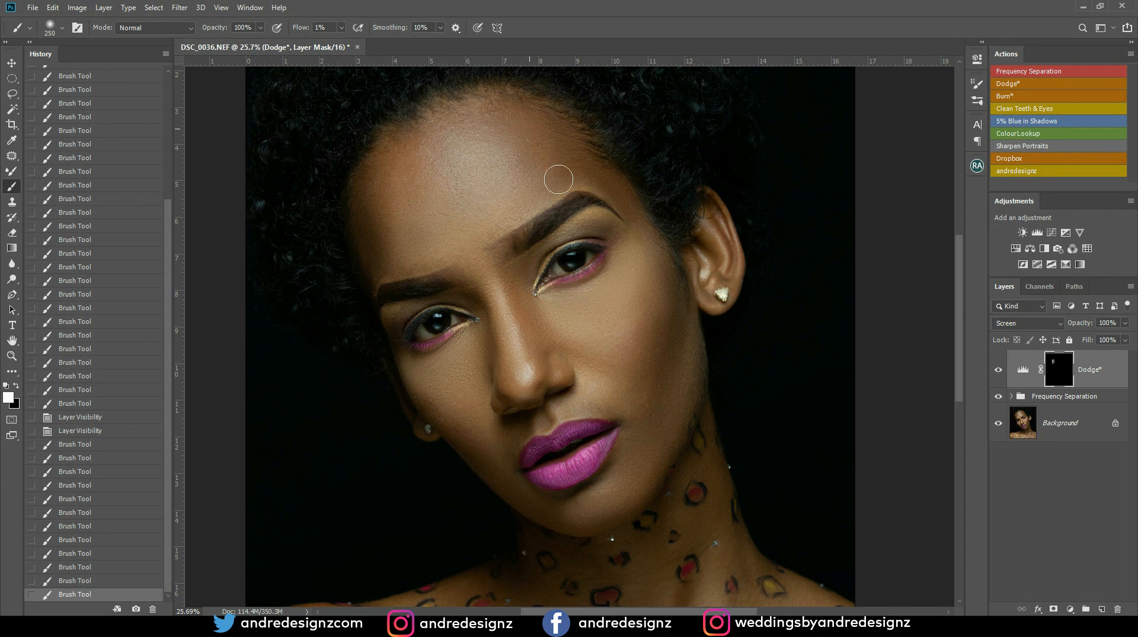
{"action": "mouse_move", "coordinate": [488, 110]}
{"action": "left_mouse_down"}
{"action": "mouse_move", "coordinate": [510, 112]}
{"action": "mouse_move", "coordinate": [464, 119]}
{"action": "left_mouse_up"}
{"action": "mouse_move", "coordinate": [463, 118]}
{"action": "left_mouse_down"}
{"action": "mouse_move", "coordinate": [515, 141]}
{"action": "mouse_move", "coordinate": [534, 177]}
{"action": "left_mouse_up"}
{"action": "mouse_move", "coordinate": [535, 177]}
{"action": "left_mouse_down"}
{"action": "mouse_move", "coordinate": [532, 186]}
{"action": "mouse_move", "coordinate": [526, 171]}
{"action": "left_mouse_up"}
{"action": "left_click_drag", "start_coordinate": [525, 170], "coordinate": [529, 184]}
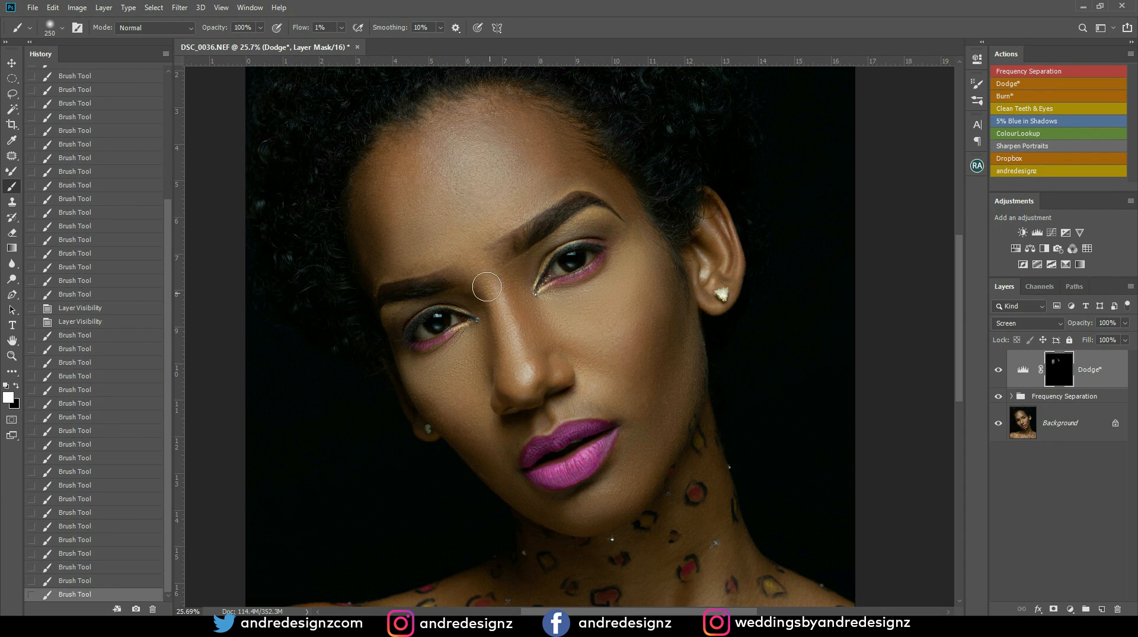
Dodge the bridge of the nose at 250 px and refine the area between the inner eye corners with a smaller brush
{"action": "left_click_drag", "start_coordinate": [472, 252], "coordinate": [519, 389]}
{"action": "key", "text": "bracketleft"}
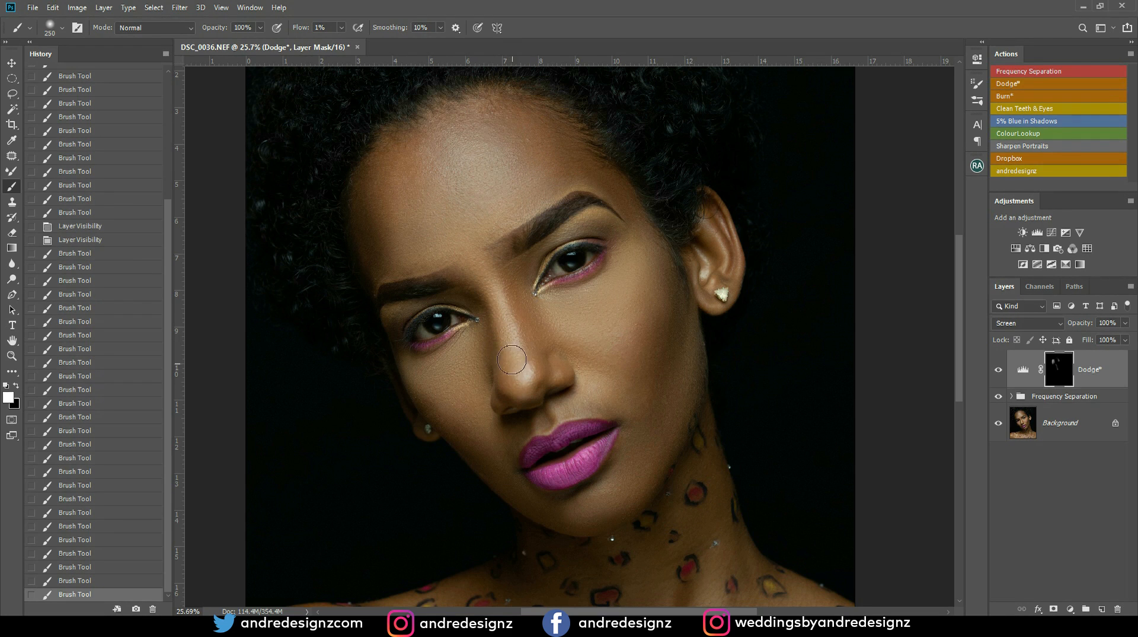
{"action": "key", "text": "bracketleft"}
{"action": "key", "text": "bracketleft"}
{"action": "key", "text": "bracketleft"}
{"action": "mouse_move", "coordinate": [489, 308]}
{"action": "left_mouse_down"}
{"action": "mouse_move", "coordinate": [477, 265]}
{"action": "mouse_move", "coordinate": [496, 318]}
{"action": "mouse_move", "coordinate": [518, 302]}
{"action": "left_mouse_up"}
Dodge the left cheek and the skin below the right eye on the Dodge* mask, adapting the brush size to each area
{"action": "key", "text": "bracketright"}
{"action": "key", "text": "bracketright"}
{"action": "mouse_move", "coordinate": [443, 383]}
{"action": "left_mouse_down"}
{"action": "mouse_move", "coordinate": [465, 353]}
{"action": "mouse_move", "coordinate": [419, 367]}
{"action": "mouse_move", "coordinate": [468, 347]}
{"action": "mouse_move", "coordinate": [454, 374]}
{"action": "mouse_move", "coordinate": [436, 377]}
{"action": "left_mouse_up"}
{"action": "mouse_move", "coordinate": [595, 289]}
{"action": "left_mouse_down"}
{"action": "mouse_move", "coordinate": [570, 302]}
{"action": "mouse_move", "coordinate": [596, 290]}
{"action": "left_mouse_up"}
{"action": "key", "text": "bracketleft"}
{"action": "key", "text": "bracketleft"}
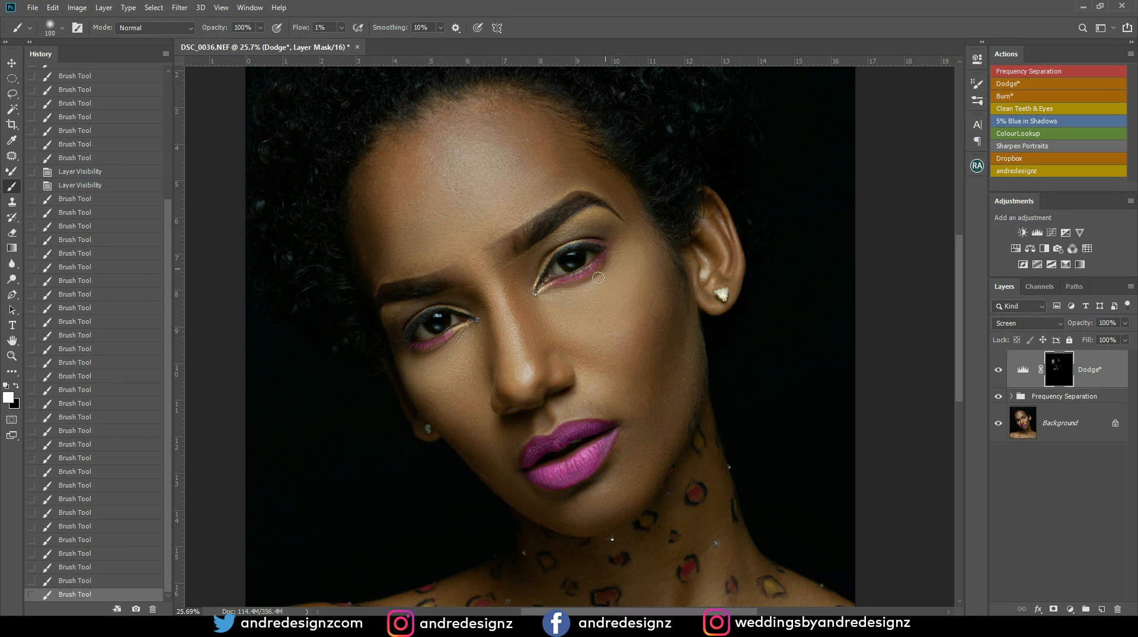
{"action": "key", "text": "bracketright"}
{"action": "key", "text": "bracketright"}
{"action": "key", "text": "bracketright"}
{"action": "key", "text": "bracketright"}
{"action": "key", "text": "bracketright"}
{"action": "mouse_move", "coordinate": [555, 302]}
{"action": "left_mouse_down"}
{"action": "mouse_move", "coordinate": [606, 298]}
{"action": "mouse_move", "coordinate": [605, 287]}
{"action": "mouse_move", "coordinate": [563, 306]}
{"action": "left_mouse_up"}
Dodge the skin below the left eye towards the nose with the brush at 200 px
{"action": "key", "text": "bracketleft"}
{"action": "key", "text": "bracketleft"}
{"action": "key", "text": "bracketleft"}
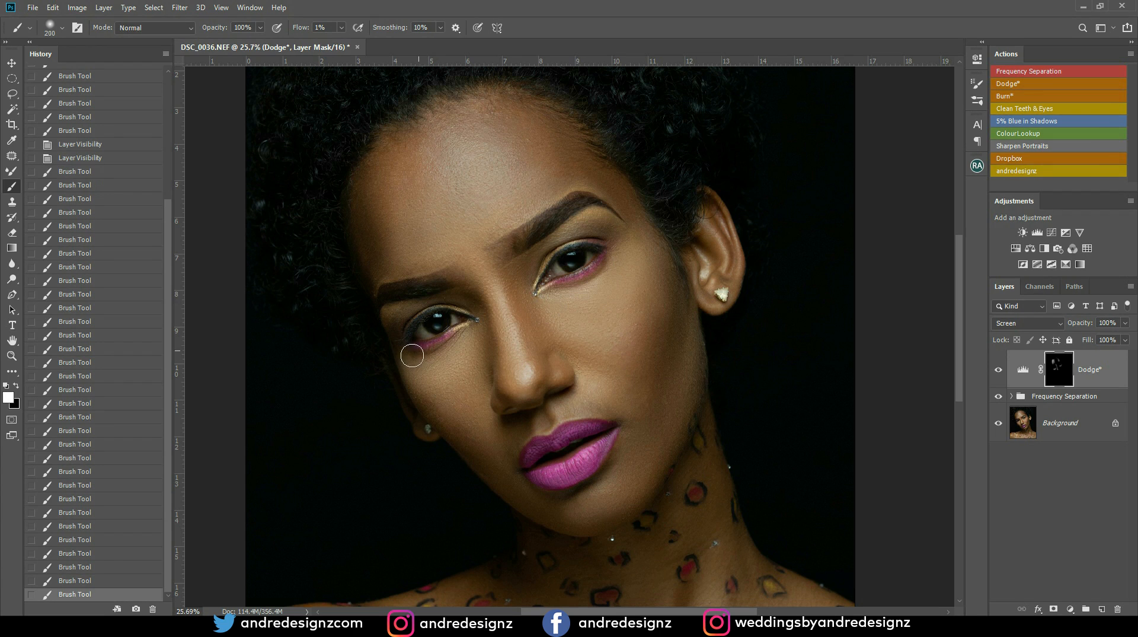
{"action": "mouse_move", "coordinate": [416, 359]}
{"action": "left_mouse_down"}
{"action": "mouse_move", "coordinate": [458, 336]}
{"action": "mouse_move", "coordinate": [432, 361]}
{"action": "mouse_move", "coordinate": [466, 371]}
{"action": "mouse_move", "coordinate": [462, 404]}
{"action": "mouse_move", "coordinate": [486, 381]}
{"action": "left_mouse_up"}
Dodge the area between the nose and upper lip at 150 px, and brighten the upper lip's edge with a smaller brush
{"action": "key", "text": "bracketright"}
{"action": "key", "text": "bracketright"}
{"action": "key", "text": "bracketright"}
{"action": "key", "text": "bracketleft"}
{"action": "key", "text": "bracketleft"}
{"action": "key", "text": "bracketleft"}
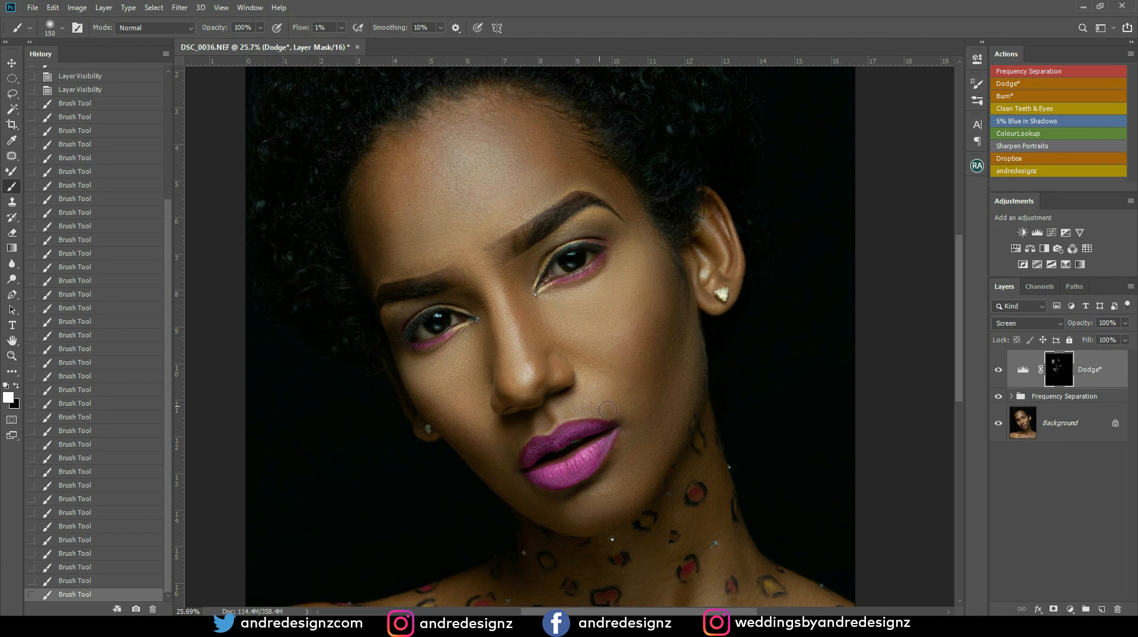
{"action": "left_click_drag", "start_coordinate": [576, 402], "coordinate": [542, 422]}
{"action": "key", "text": "bracketleft"}
{"action": "key", "text": "bracketleft"}
{"action": "key", "text": "bracketleft"}
{"action": "key", "text": "bracketleft"}
{"action": "left_click_drag", "start_coordinate": [543, 416], "coordinate": [568, 410]}
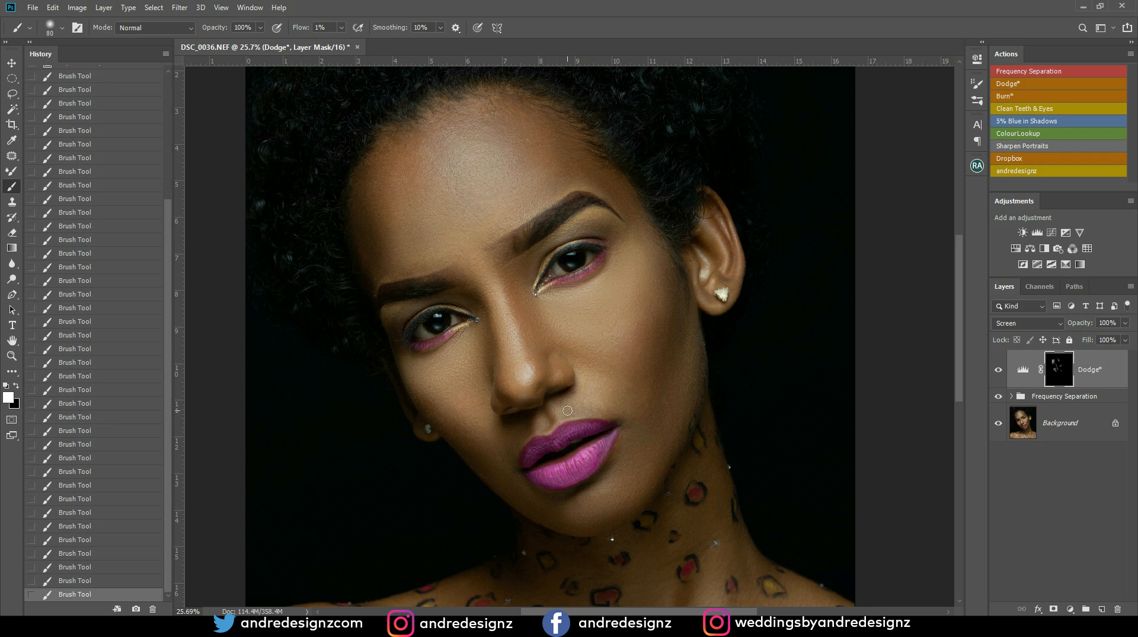
Dodge the chin below the lips on the Dodge* mask with the brush enlarged to 300 px
{"action": "key", "text": "bracketright"}
{"action": "key", "text": "bracketright"}
{"action": "key", "text": "bracketright"}
{"action": "key", "text": "bracketright"}
{"action": "key", "text": "bracketright"}
{"action": "mouse_move", "coordinate": [601, 507]}
{"action": "left_mouse_down"}
{"action": "mouse_move", "coordinate": [618, 479]}
{"action": "mouse_move", "coordinate": [588, 523]}
{"action": "mouse_move", "coordinate": [571, 517]}
{"action": "mouse_move", "coordinate": [605, 505]}
{"action": "left_mouse_up"}
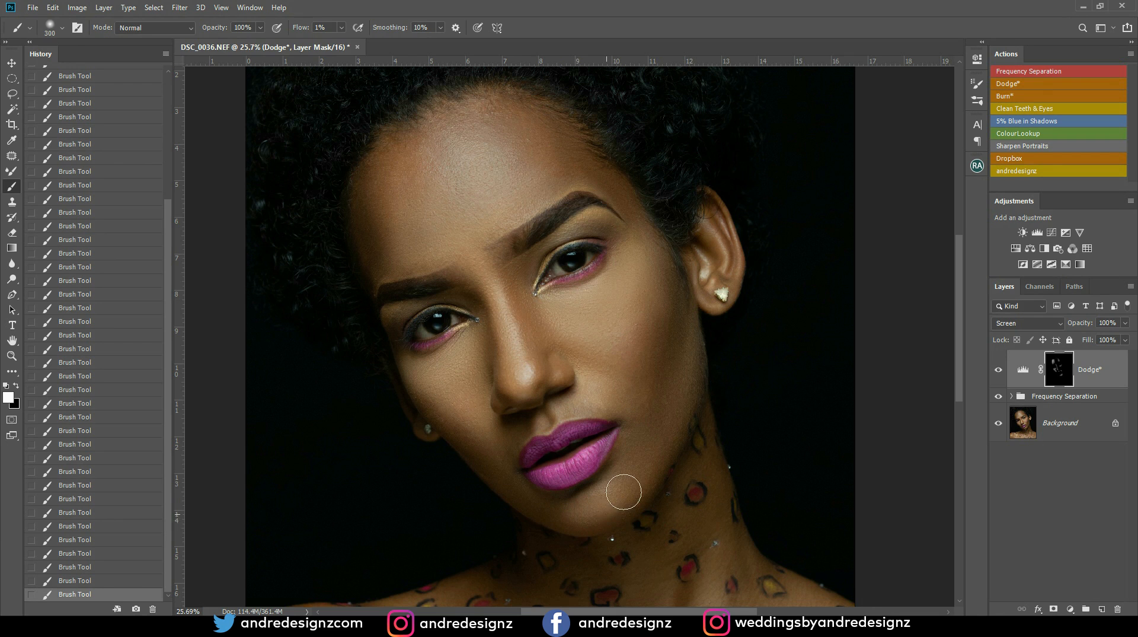
Continue dodging the lower face with the brush at 250 px and compare the portrait with the Dodge* layer off and on
{"action": "key", "text": "bracketleft"}
{"action": "key", "text": "bracketleft"}
{"action": "key", "text": "bracketleft"}
{"action": "key", "text": "bracketright"}
{"action": "key", "text": "bracketright"}
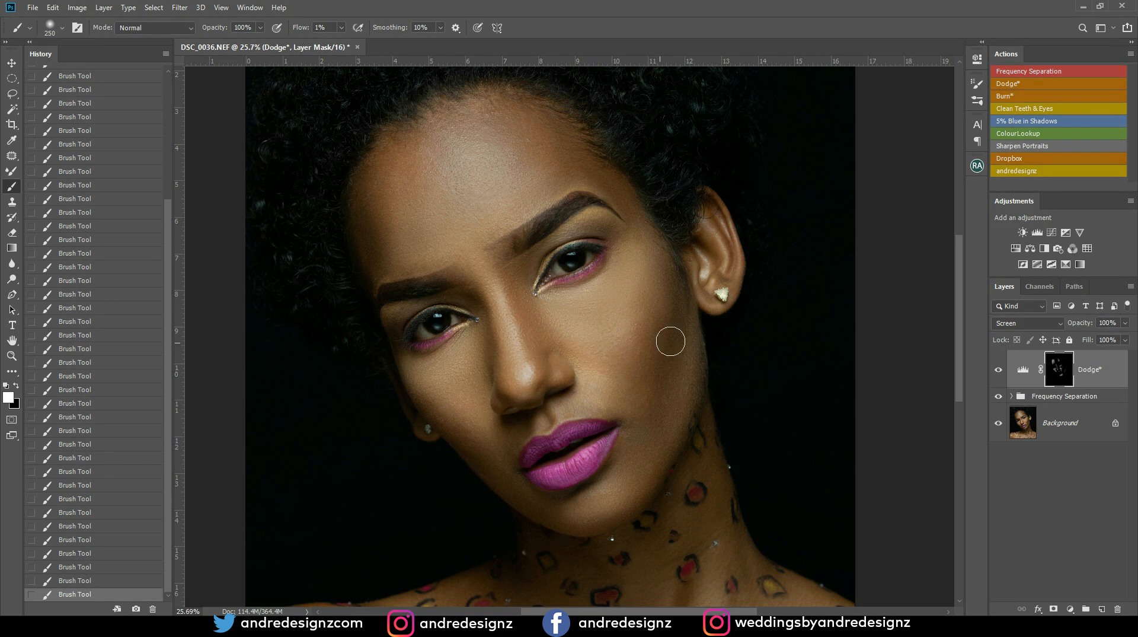
{"action": "left_click", "coordinate": [997, 370]}
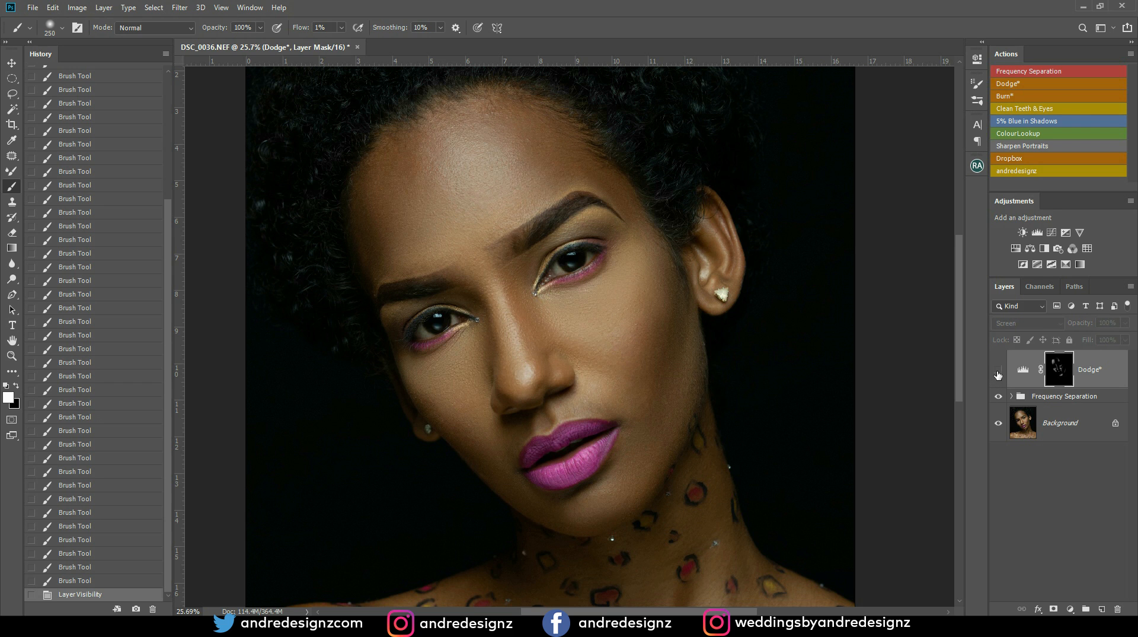
{"action": "left_click", "coordinate": [998, 369]}
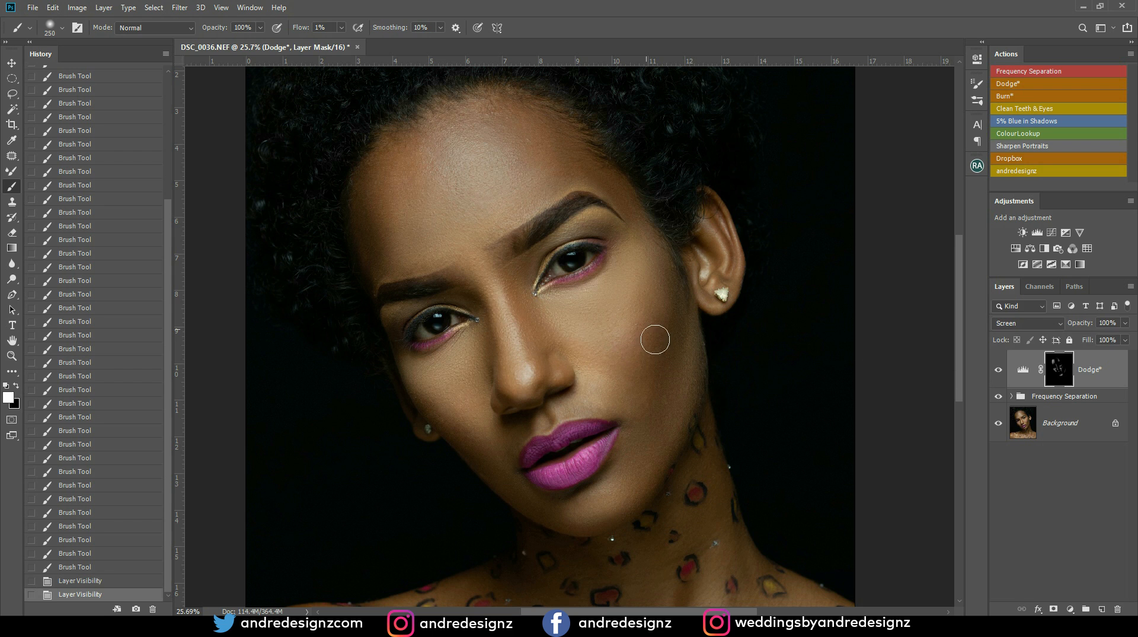
Dodge the neck below the jaw at 125 px and its right side down towards the collarbone at 175 px
{"action": "left_click_drag", "start_coordinate": [647, 431], "coordinate": [623, 206]}
{"action": "left_click_drag", "start_coordinate": [624, 330], "coordinate": [628, 261]}
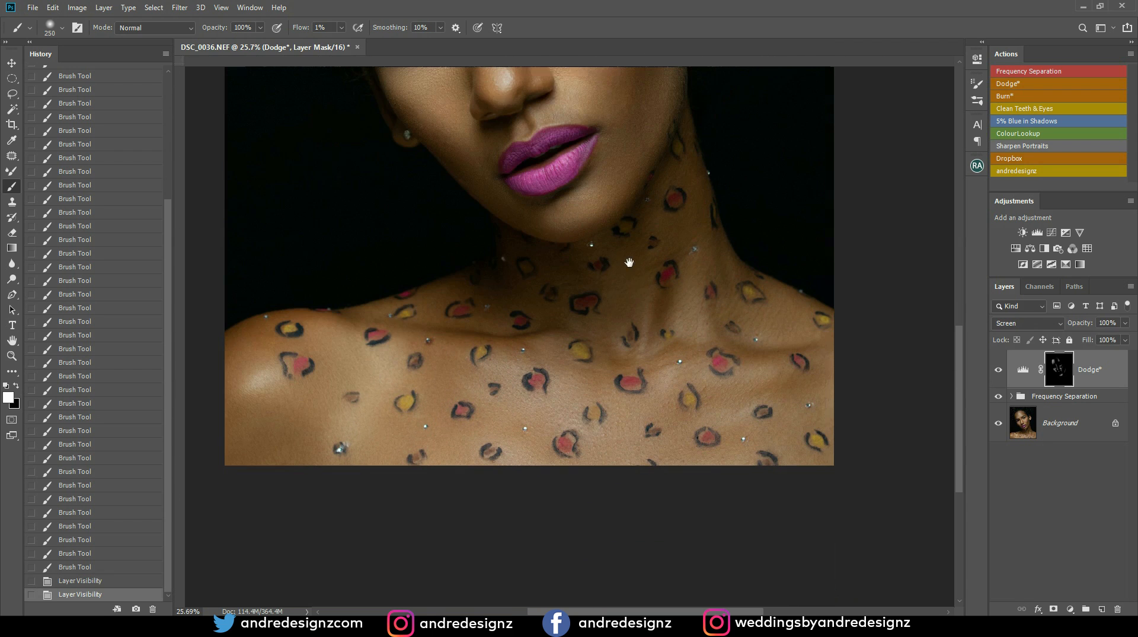
{"action": "key", "text": "bracketleft"}
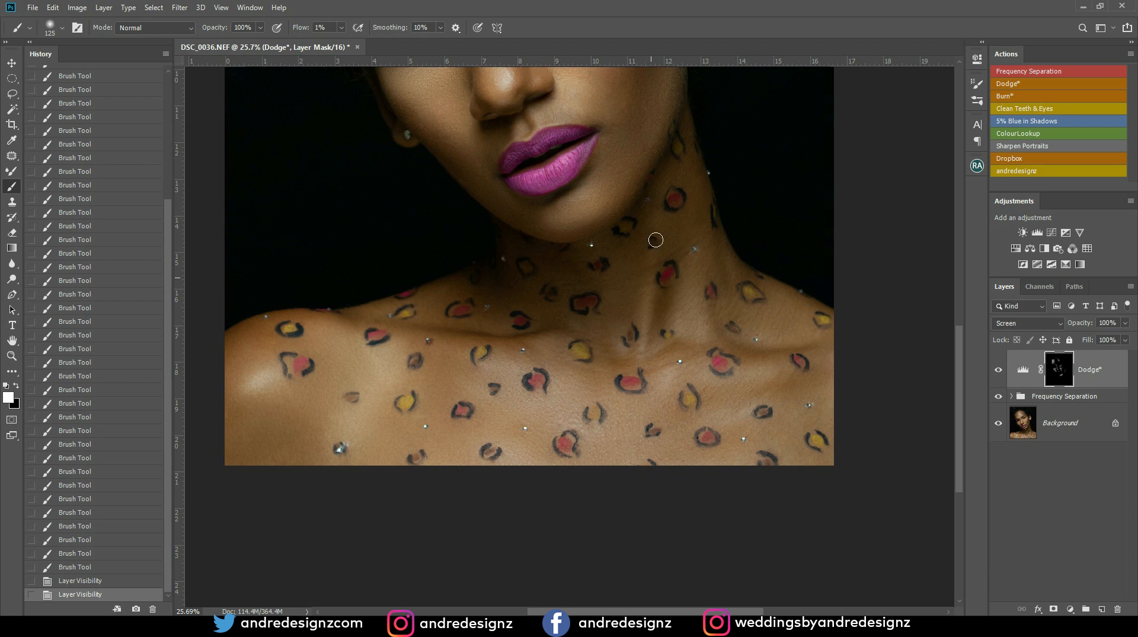
{"action": "left_click_drag", "start_coordinate": [656, 226], "coordinate": [650, 276]}
{"action": "key", "text": "bracketright"}
{"action": "key", "text": "bracketright"}
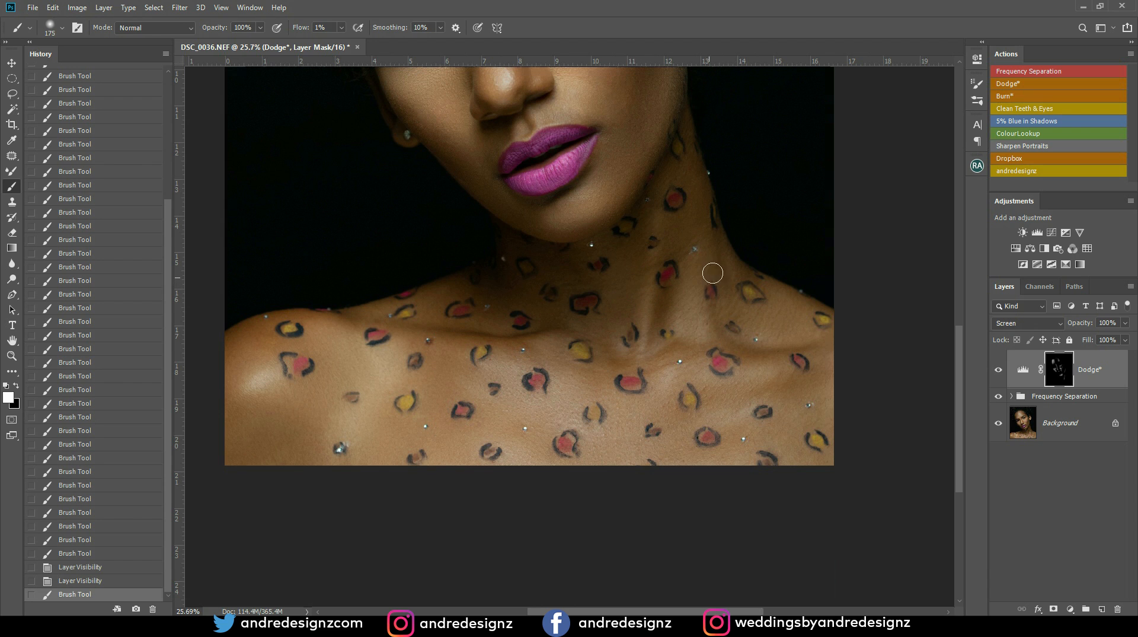
{"action": "mouse_move", "coordinate": [697, 207]}
{"action": "left_mouse_down"}
{"action": "mouse_move", "coordinate": [744, 320]}
{"action": "mouse_move", "coordinate": [724, 319]}
{"action": "left_mouse_up"}
{"action": "key", "text": "bracketright"}
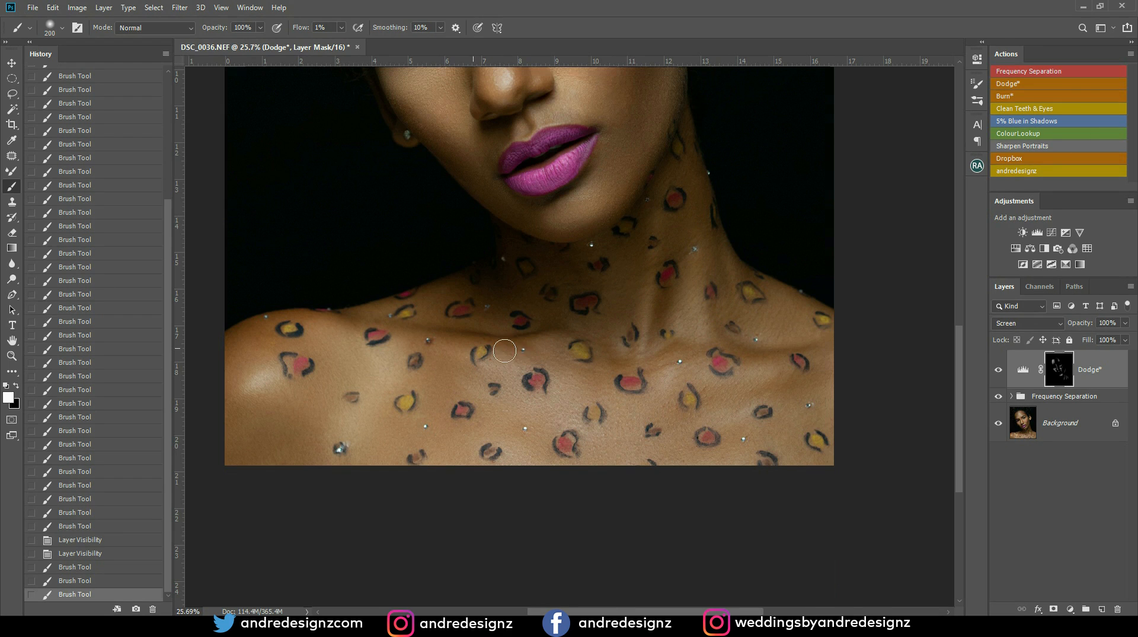
Dodge the collarbone, left shoulder and upper chest on the Dodge* mask, starting with the brush at 200 px
{"action": "mouse_move", "coordinate": [469, 350]}
{"action": "left_mouse_down"}
{"action": "mouse_move", "coordinate": [454, 374]}
{"action": "mouse_move", "coordinate": [415, 349]}
{"action": "left_mouse_up"}
{"action": "mouse_move", "coordinate": [393, 339]}
{"action": "left_mouse_down"}
{"action": "mouse_move", "coordinate": [267, 393]}
{"action": "mouse_move", "coordinate": [254, 385]}
{"action": "left_mouse_up"}
{"action": "left_click_drag", "start_coordinate": [255, 385], "coordinate": [270, 364]}
{"action": "left_click_drag", "start_coordinate": [207, 411], "coordinate": [294, 378]}
{"action": "mouse_move", "coordinate": [294, 377]}
{"action": "left_mouse_down"}
{"action": "mouse_move", "coordinate": [286, 343]}
{"action": "mouse_move", "coordinate": [232, 413]}
{"action": "left_mouse_up"}
{"action": "left_click_drag", "start_coordinate": [340, 432], "coordinate": [365, 472]}
{"action": "left_click_drag", "start_coordinate": [468, 449], "coordinate": [491, 502]}
Dodge the chest and the right cheek beside the nose at 300 px while judging the whole portrait
{"action": "scroll", "coordinate": [518, 489], "scroll_direction": "down", "scroll_amount": 8}
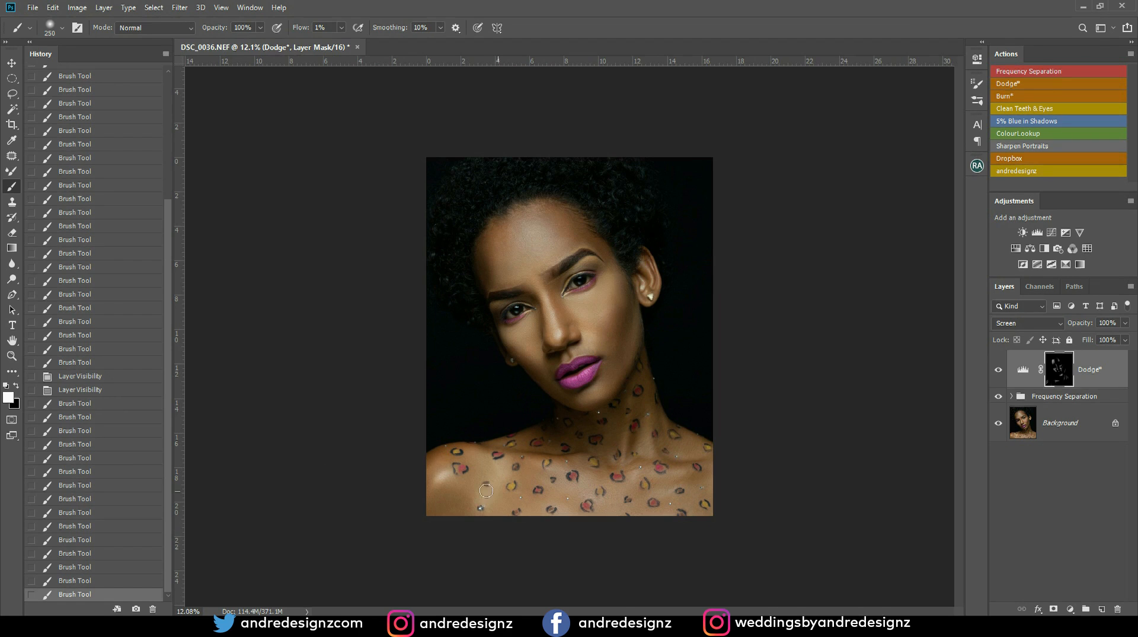
{"action": "mouse_move", "coordinate": [501, 495]}
{"action": "left_mouse_down"}
{"action": "mouse_move", "coordinate": [501, 521]}
{"action": "mouse_move", "coordinate": [501, 484]}
{"action": "mouse_move", "coordinate": [522, 502]}
{"action": "left_mouse_up"}
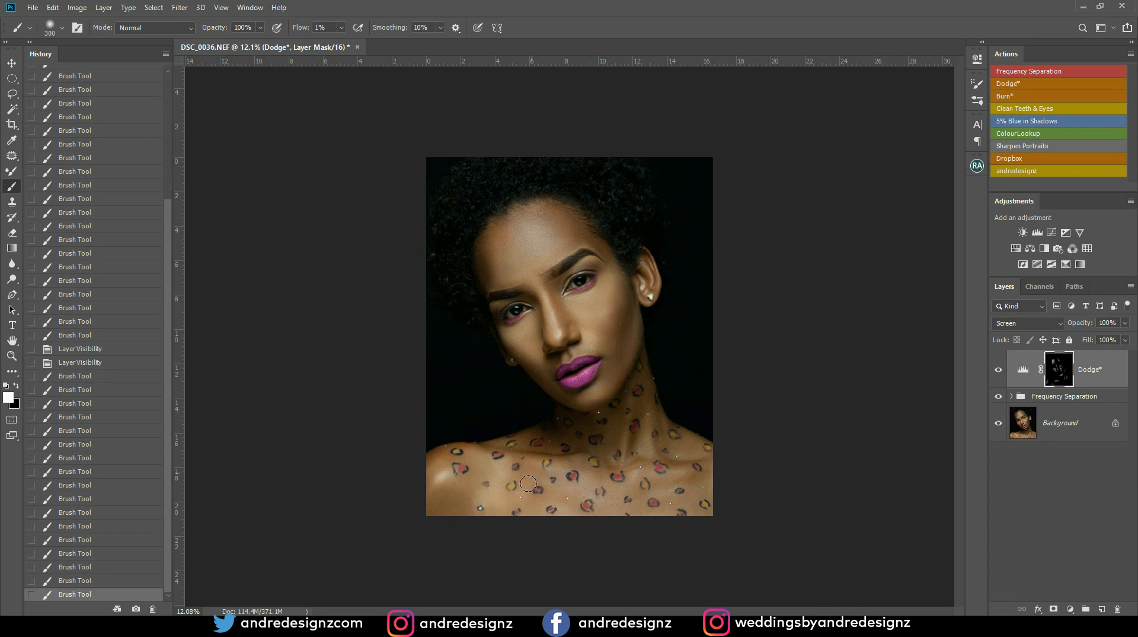
{"action": "mouse_move", "coordinate": [523, 480]}
{"action": "left_mouse_down"}
{"action": "mouse_move", "coordinate": [533, 473]}
{"action": "mouse_move", "coordinate": [527, 495]}
{"action": "mouse_move", "coordinate": [537, 489]}
{"action": "mouse_move", "coordinate": [536, 468]}
{"action": "left_mouse_up"}
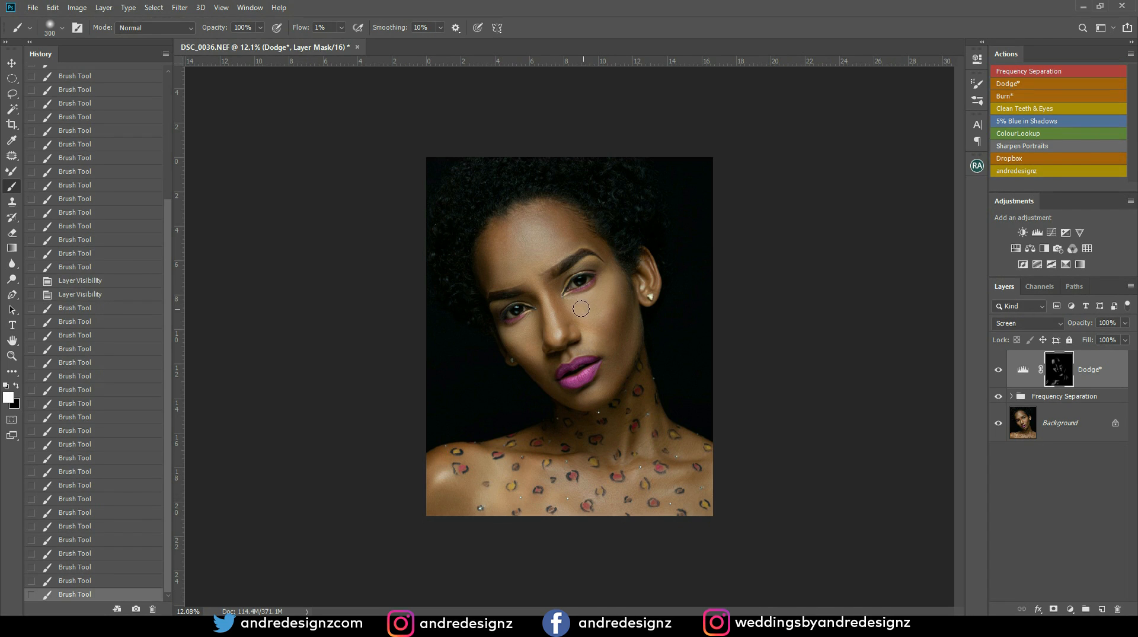
{"action": "left_click_drag", "start_coordinate": [583, 323], "coordinate": [587, 296]}
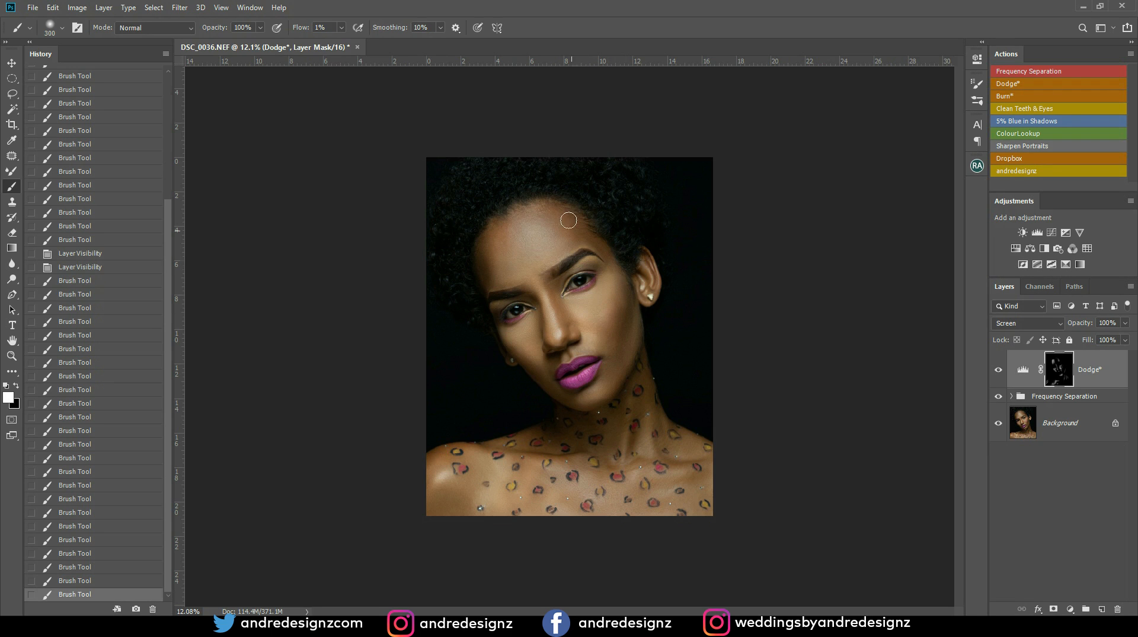
Expand the Frequency Separation group and try out the opacity of the Dodge* layer
{"action": "left_click", "coordinate": [1012, 397]}
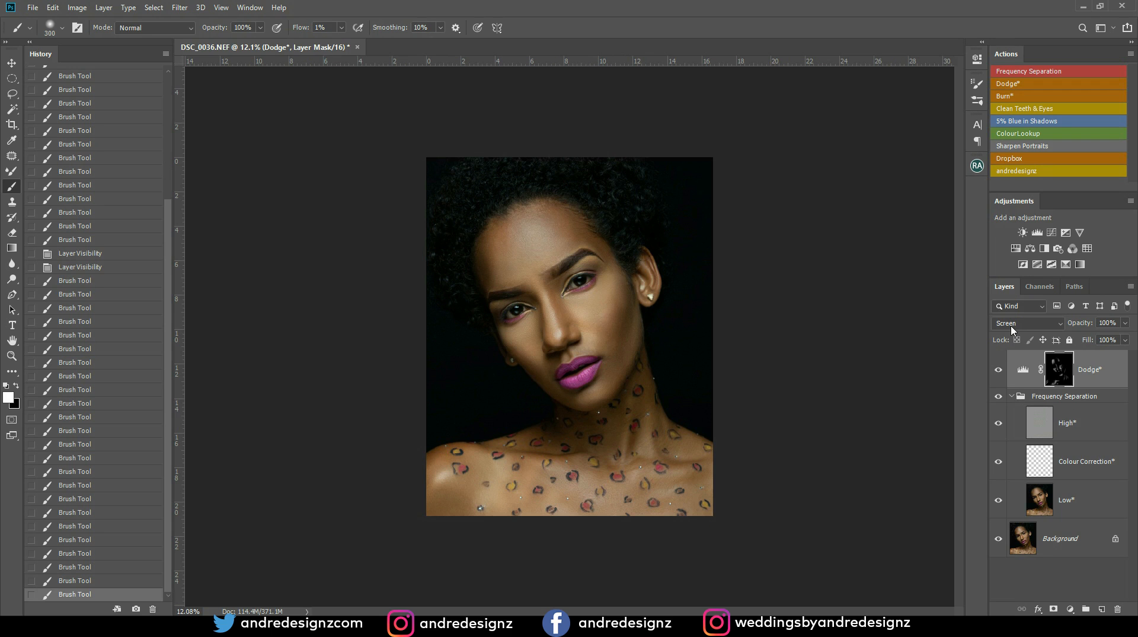
{"action": "left_click", "coordinate": [1066, 491]}
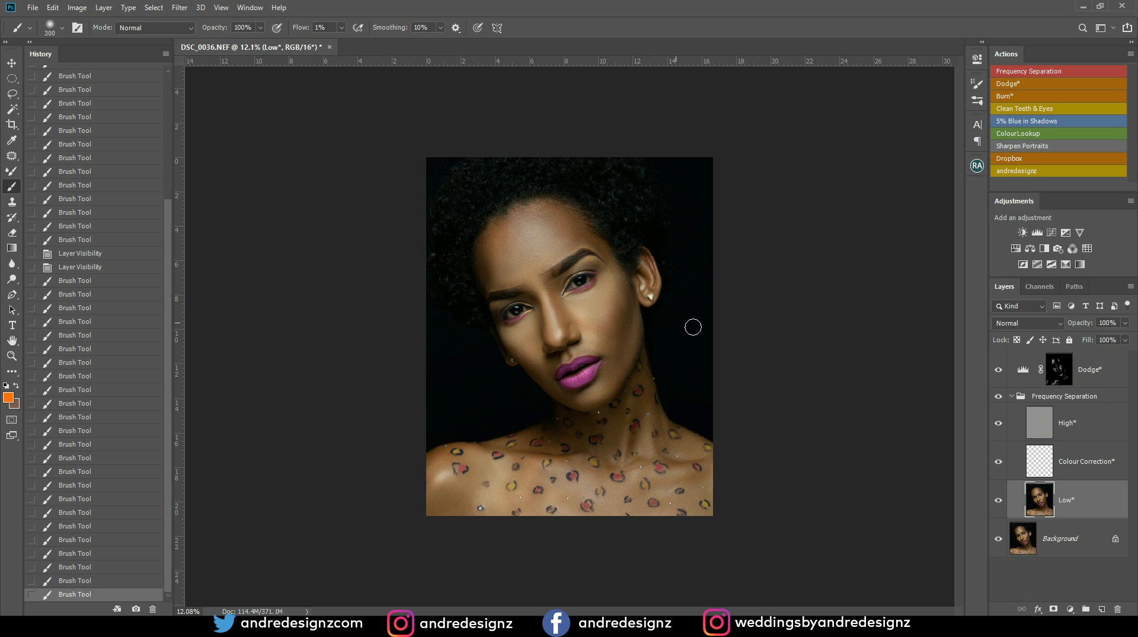
{"action": "left_click", "coordinate": [1092, 366]}
{"action": "left_click", "coordinate": [1125, 323]}
{"action": "left_click", "coordinate": [1104, 336]}
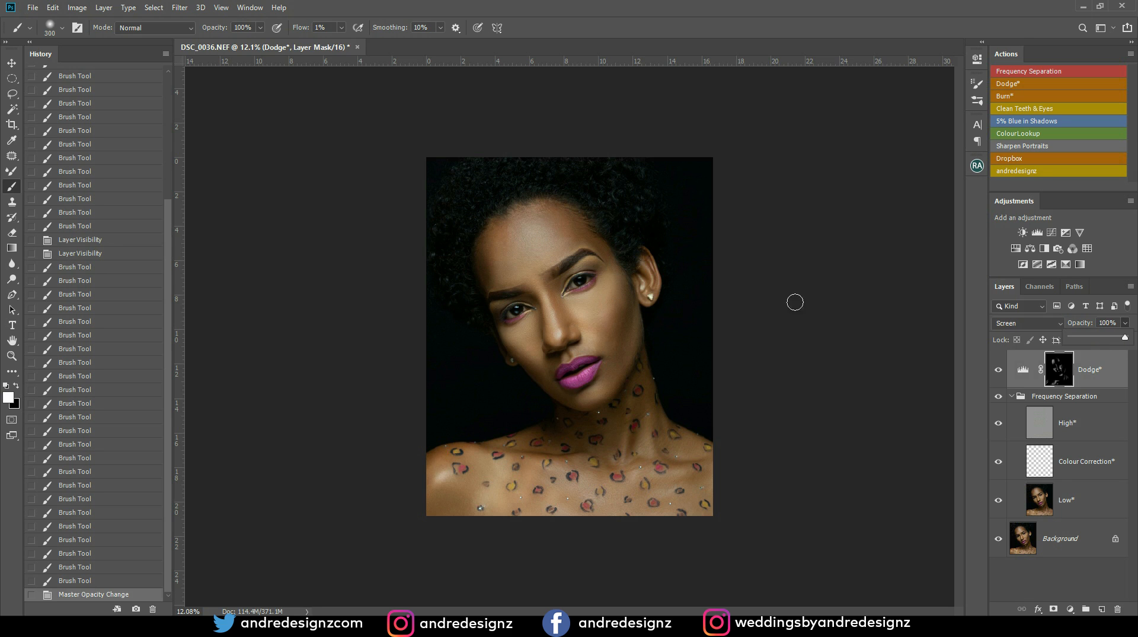
Blend the tones on the right cheek below the eye on the Low* layer with the Mixer Brush
{"action": "left_click", "coordinate": [1067, 499]}
{"action": "key", "text": "shift+b"}
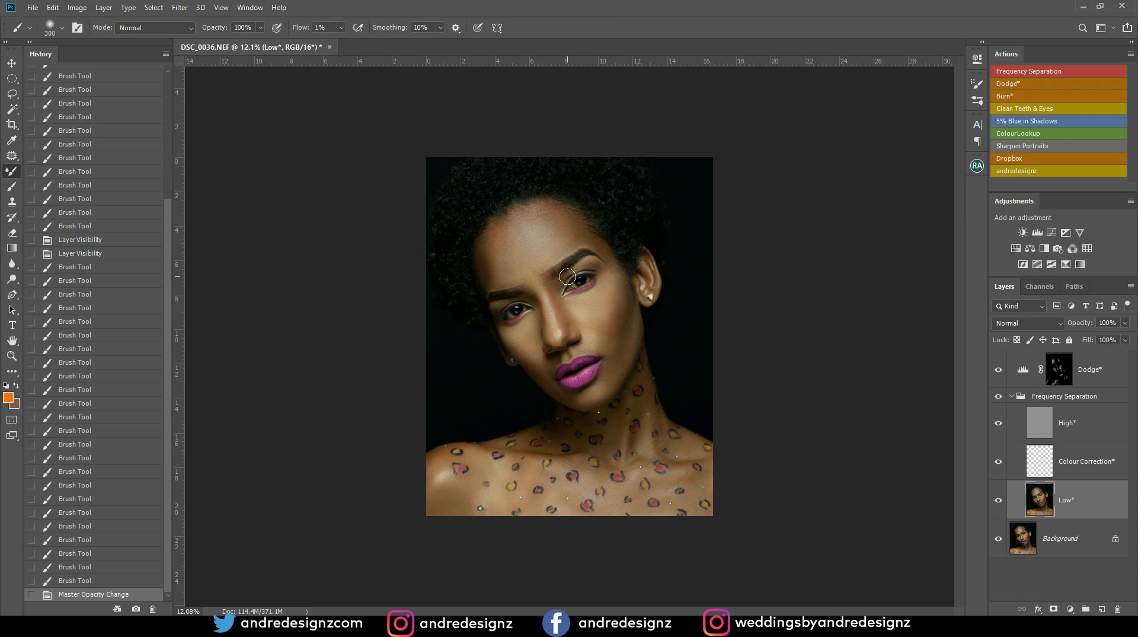
{"action": "key", "text": "bracketright"}
{"action": "key", "text": "bracketright"}
{"action": "key", "text": "bracketright"}
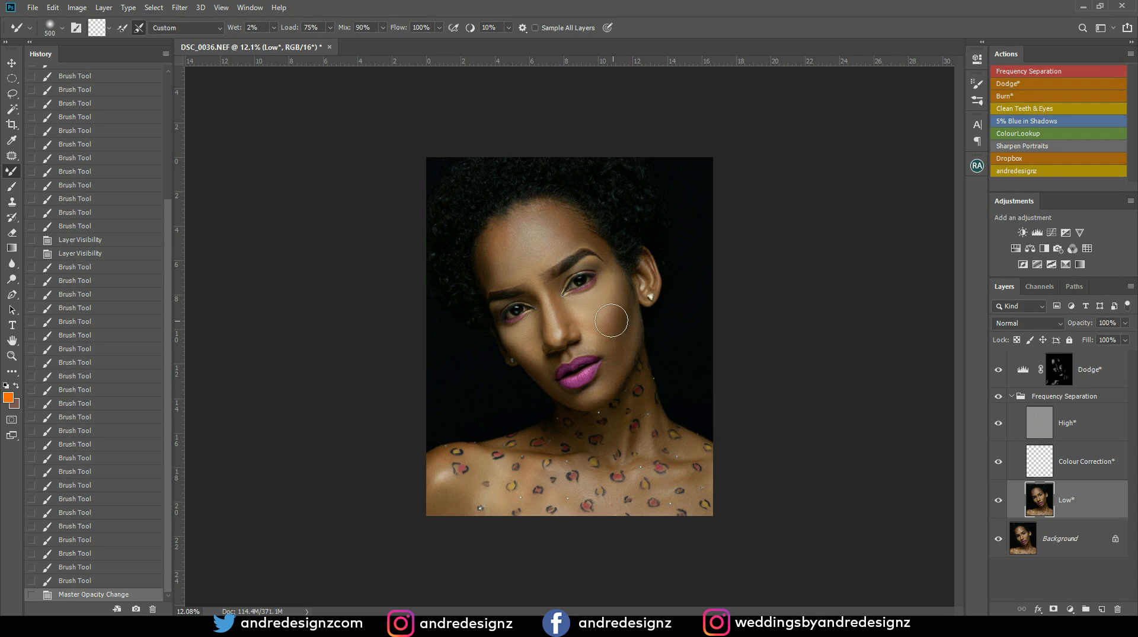
{"action": "key", "text": "bracketleft"}
{"action": "key", "text": "bracketleft"}
{"action": "key", "text": "bracketleft"}
{"action": "key", "text": "bracketleft"}
{"action": "key", "text": "bracketleft"}
{"action": "left_click_drag", "start_coordinate": [604, 293], "coordinate": [610, 286]}
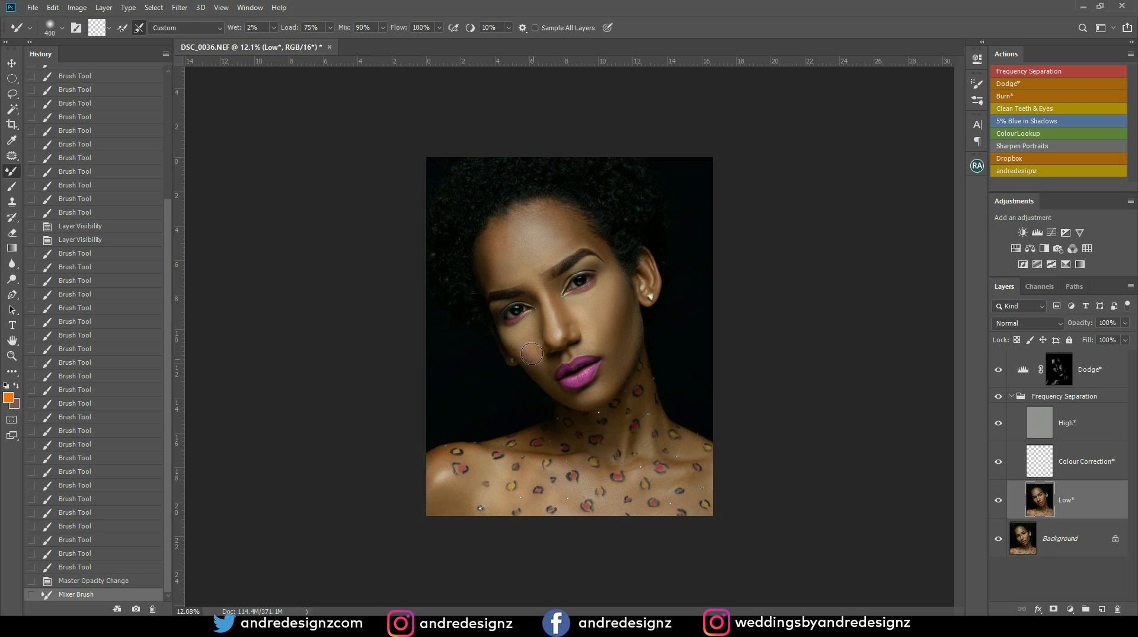
Blend the left cheek on the Low* layer with the Mixer Brush at 400 px and undo the last two strokes
{"action": "left_click_drag", "start_coordinate": [521, 339], "coordinate": [527, 333]}
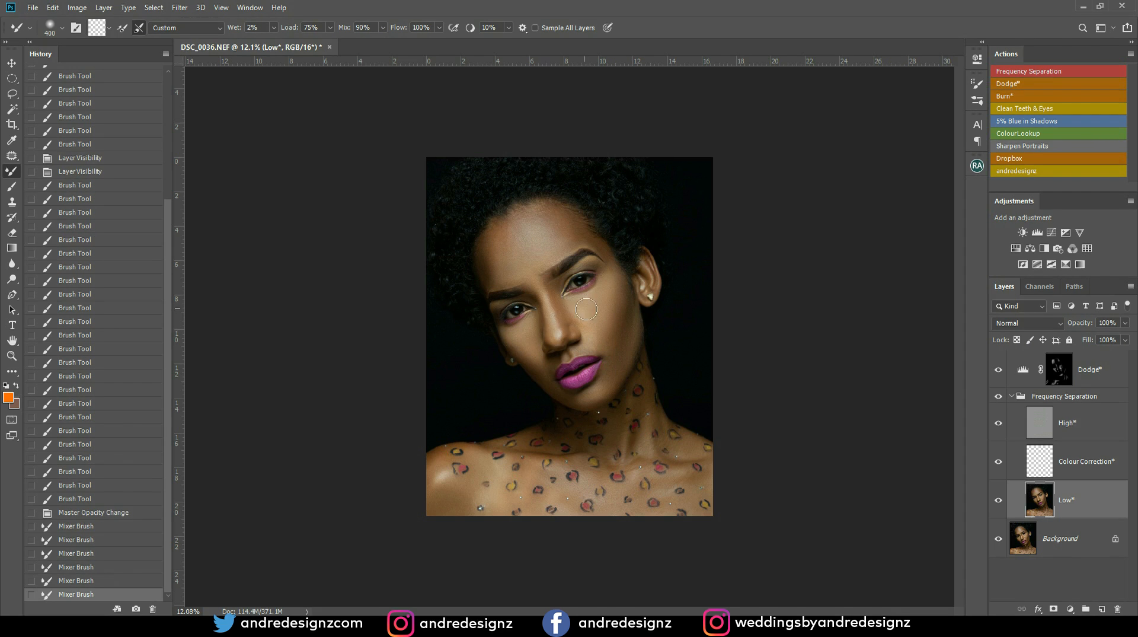
{"action": "left_click", "coordinate": [114, 580]}
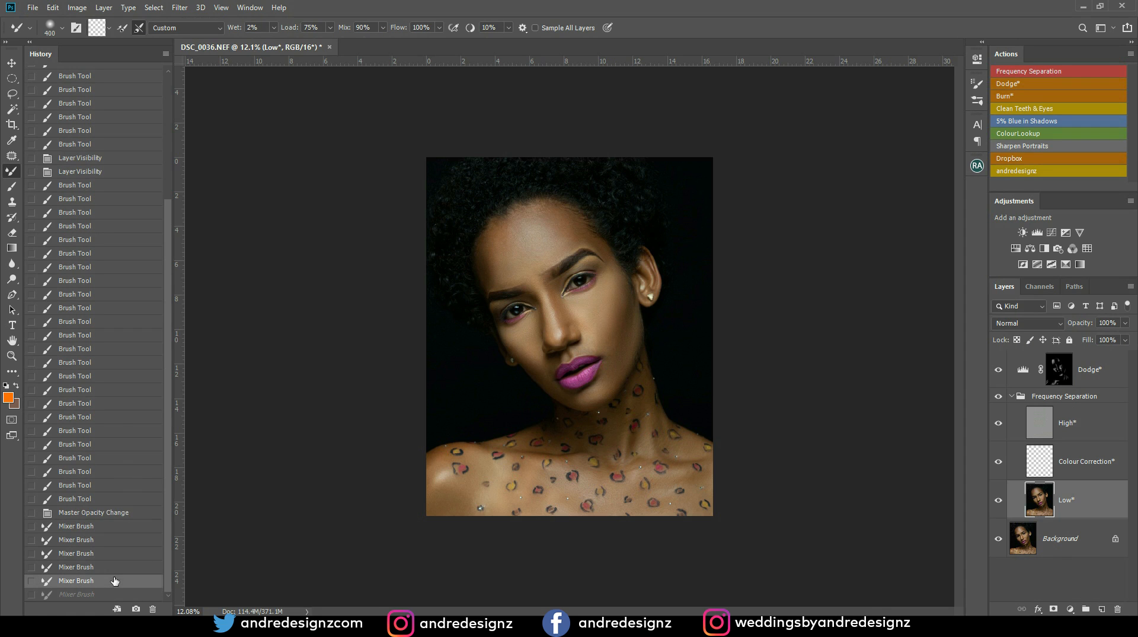
{"action": "left_click", "coordinate": [115, 567]}
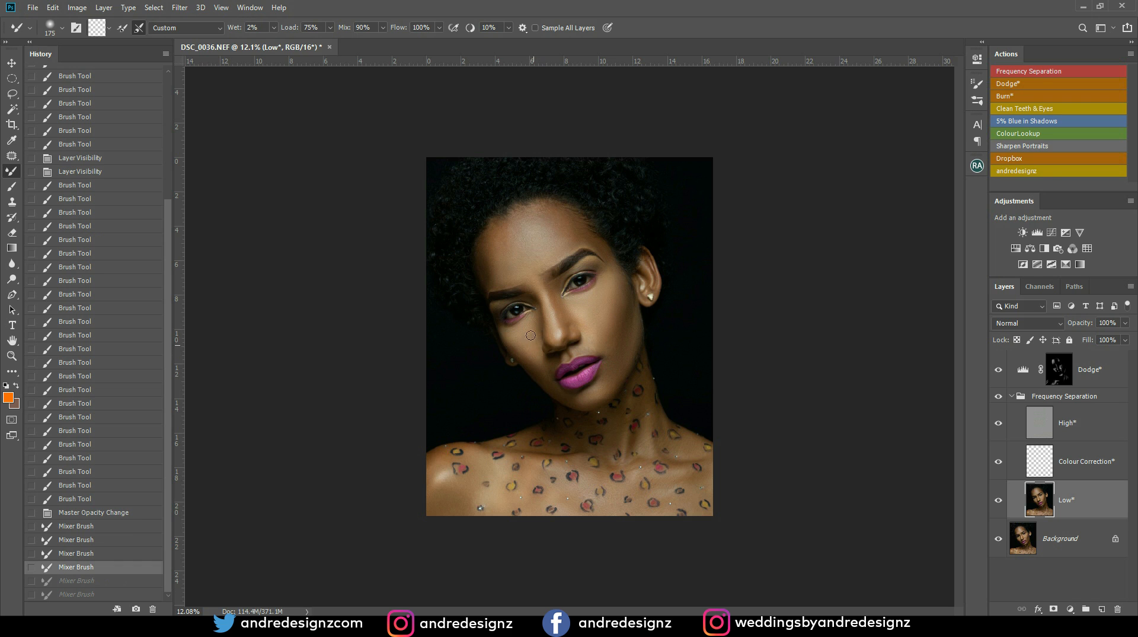
Blend the left cheek beside the nose with the Mixer Brush at 175 px and compare earlier history states with the latest
{"action": "mouse_move", "coordinate": [524, 345]}
{"action": "left_mouse_down"}
{"action": "mouse_move", "coordinate": [530, 320]}
{"action": "mouse_move", "coordinate": [537, 355]}
{"action": "mouse_move", "coordinate": [552, 338]}
{"action": "left_mouse_up"}
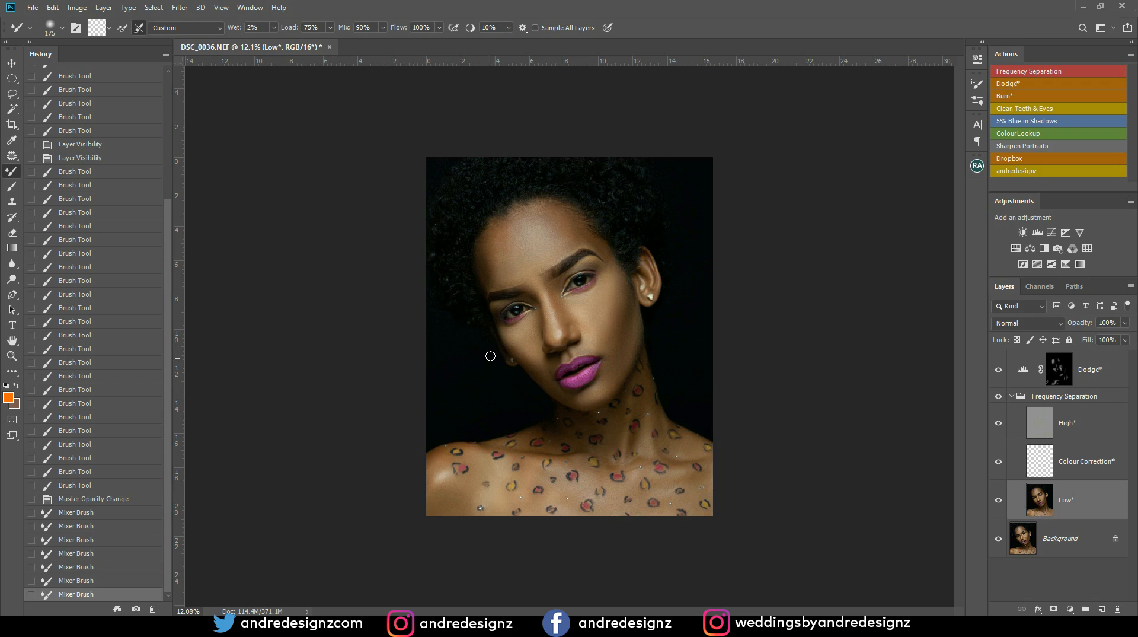
{"action": "left_click", "coordinate": [97, 514]}
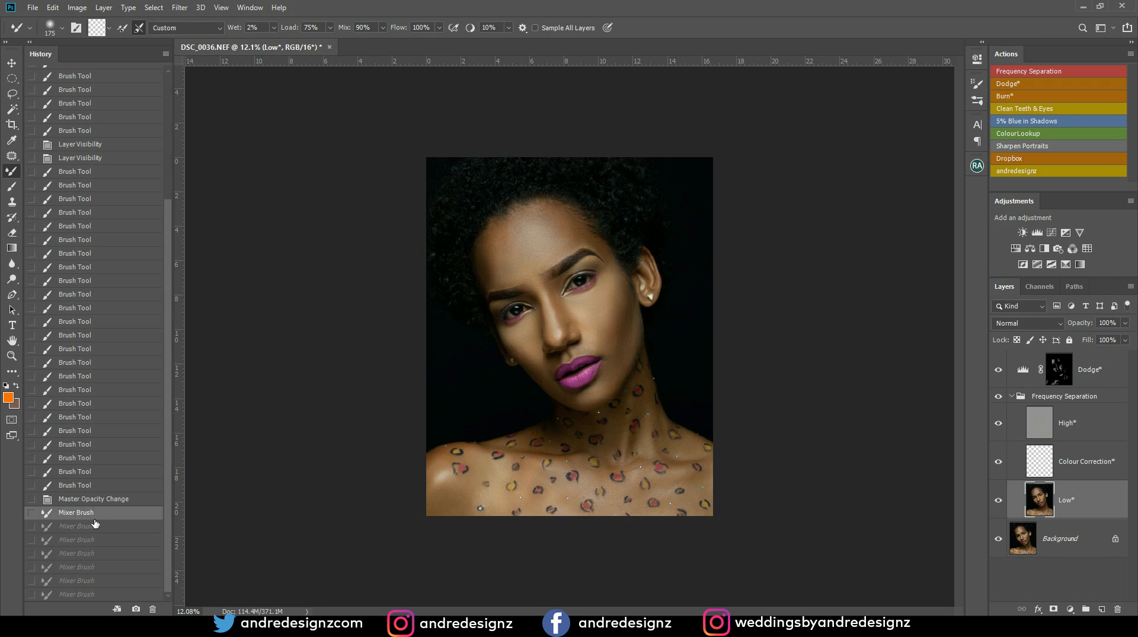
{"action": "left_click", "coordinate": [99, 527]}
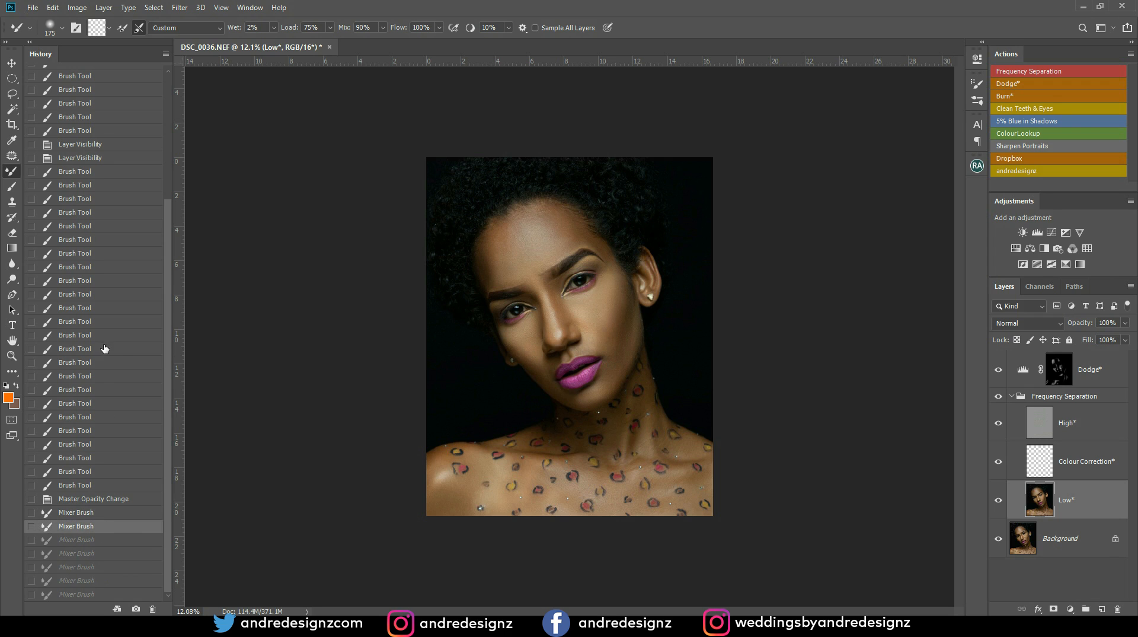
{"action": "left_click", "coordinate": [115, 594]}
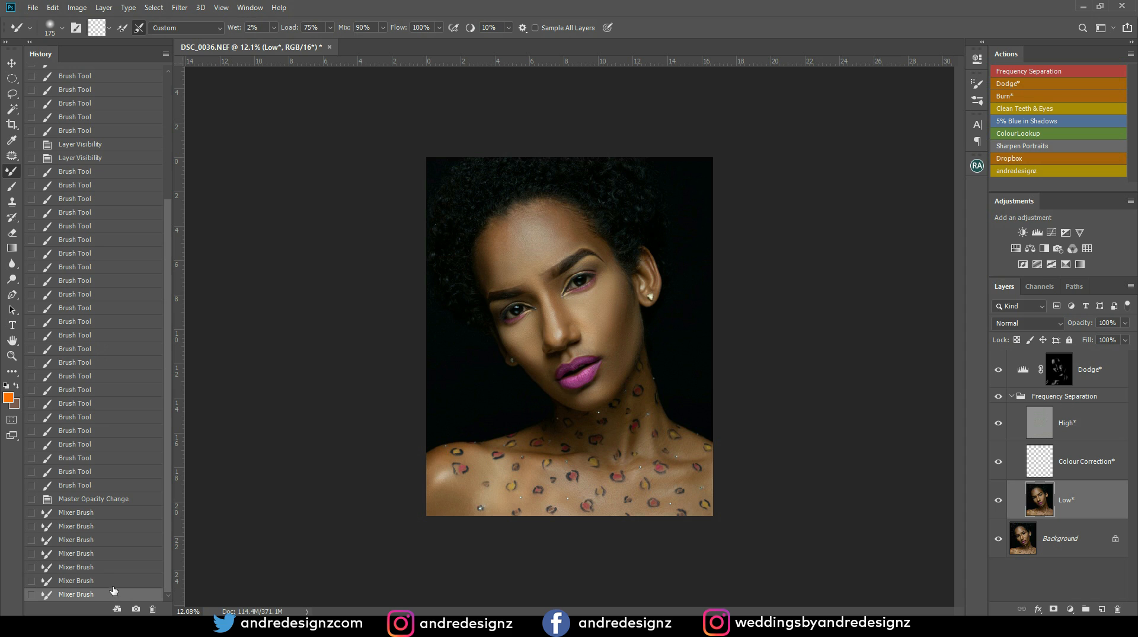
Paint white on the Dodge* mask over both cheeks with the Brush tool at 300 px and inspect the face up close
{"action": "left_click", "coordinate": [1055, 373]}
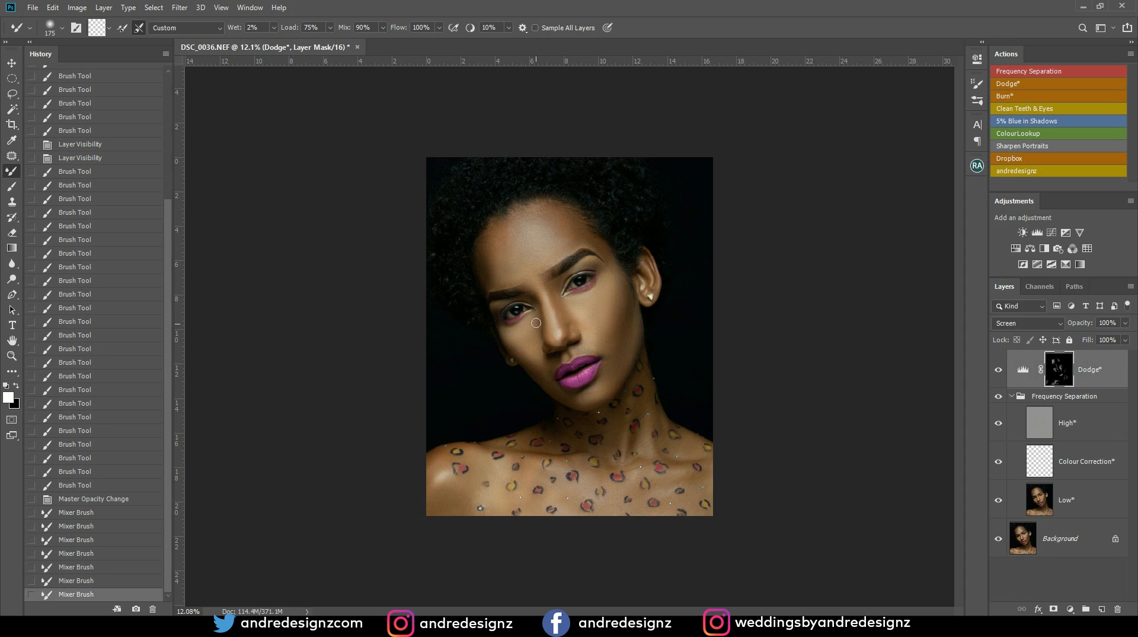
{"action": "key", "text": "b"}
{"action": "mouse_move", "coordinate": [535, 330]}
{"action": "left_mouse_down"}
{"action": "mouse_move", "coordinate": [542, 360]}
{"action": "mouse_move", "coordinate": [533, 325]}
{"action": "left_mouse_up"}
{"action": "left_click_drag", "start_coordinate": [611, 289], "coordinate": [609, 305]}
{"action": "scroll", "coordinate": [610, 314], "scroll_direction": "up", "scroll_amount": 3}
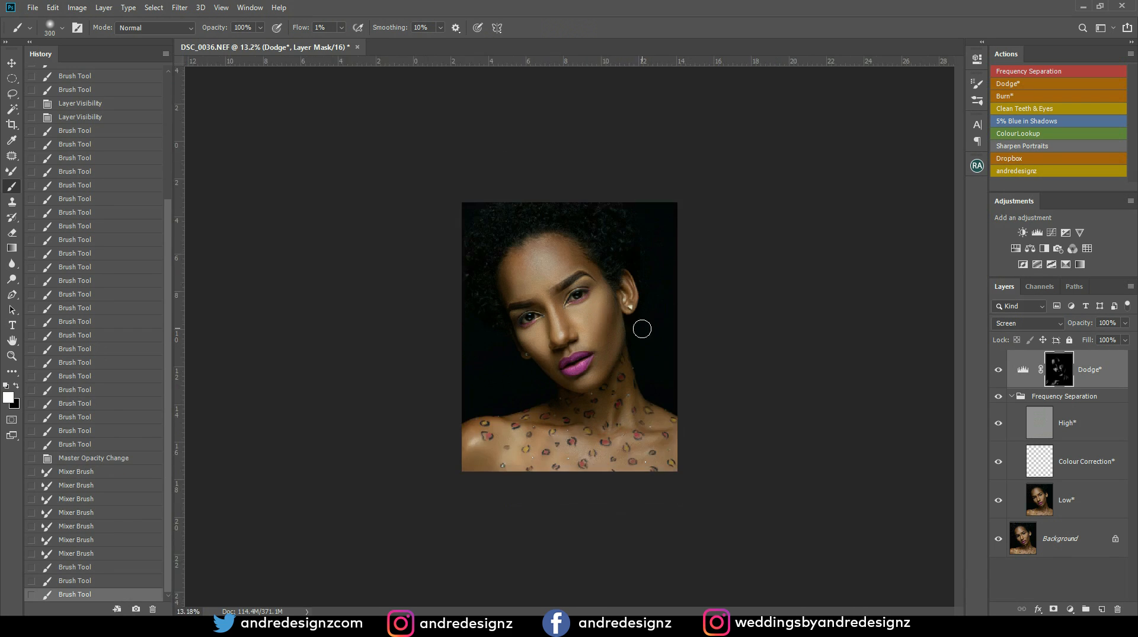
{"action": "scroll", "coordinate": [617, 354], "scroll_direction": "up", "scroll_amount": 1}
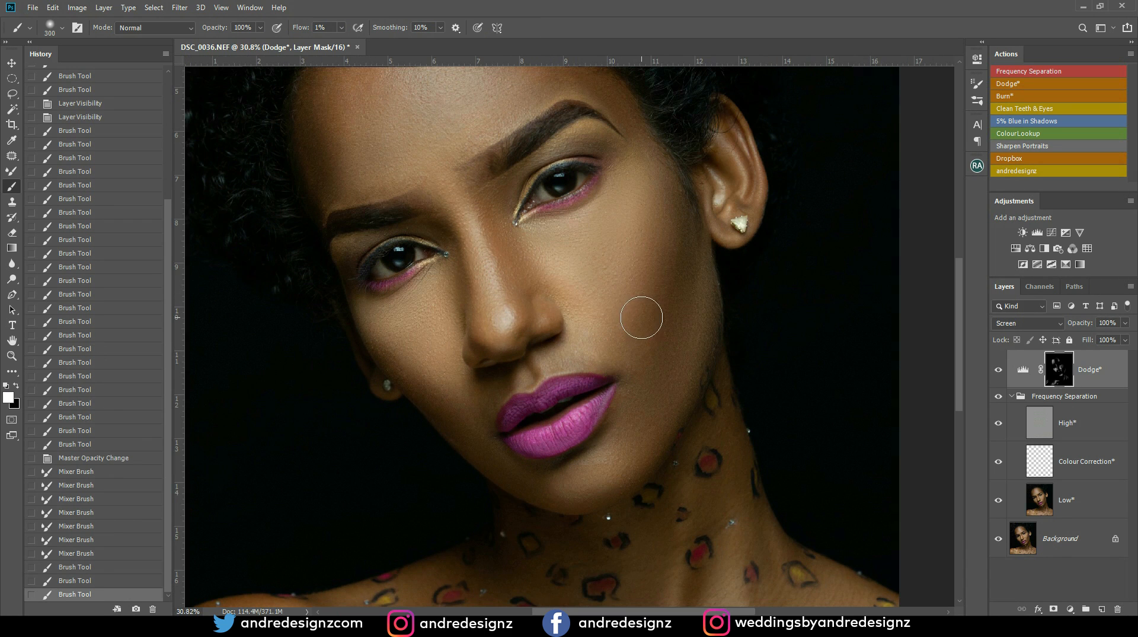
Inspect the right cheek up close and run the Clean Teeth & Eyes action to add its masked group
{"action": "scroll", "coordinate": [645, 316], "scroll_direction": "up", "scroll_amount": 3}
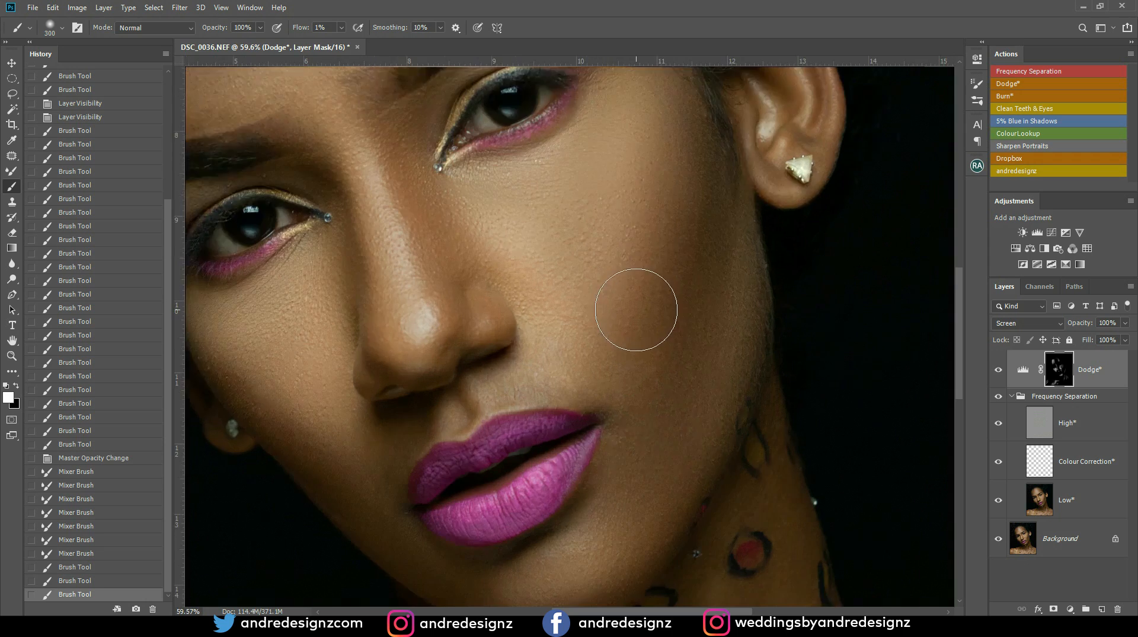
{"action": "scroll", "coordinate": [636, 309], "scroll_direction": "up", "scroll_amount": 1}
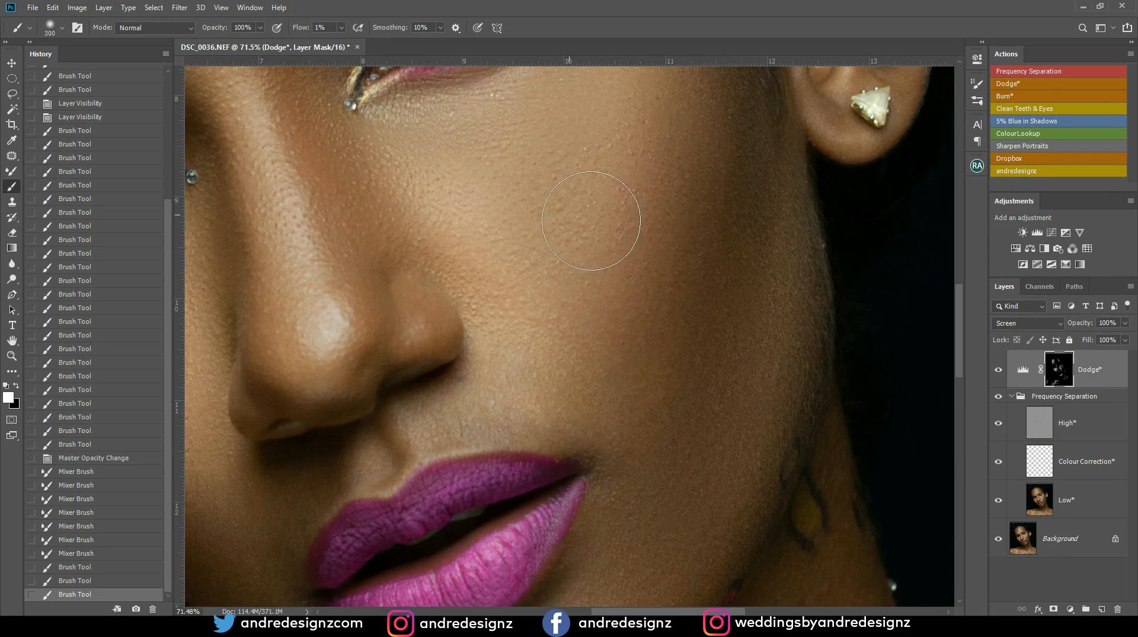
{"action": "scroll", "coordinate": [629, 196], "scroll_direction": "down", "scroll_amount": 5}
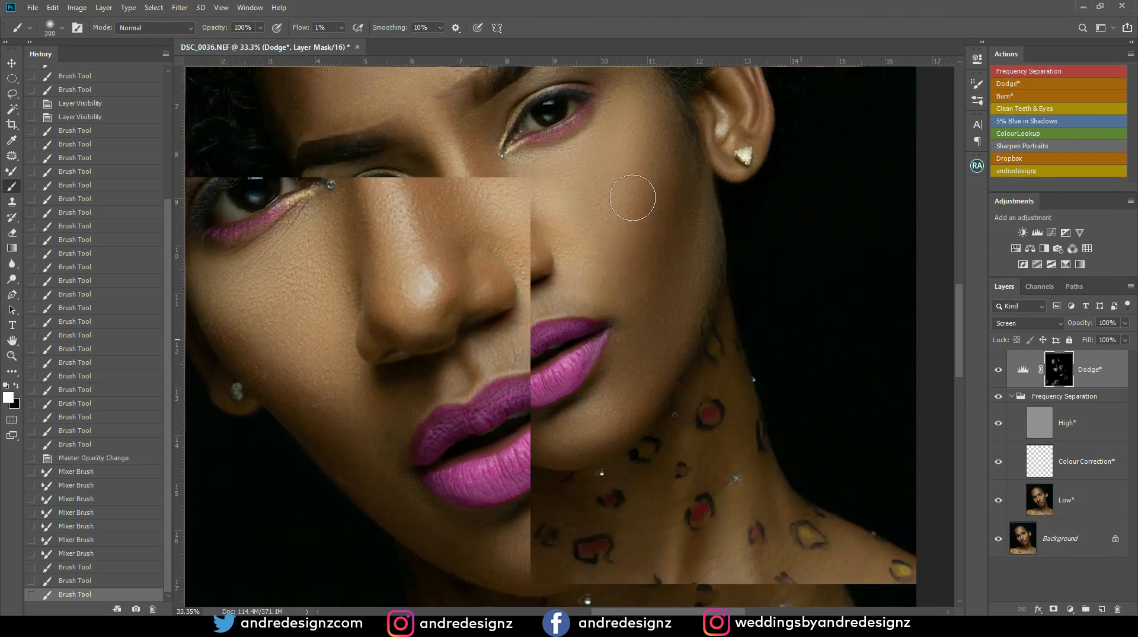
{"action": "scroll", "coordinate": [632, 197], "scroll_direction": "down", "scroll_amount": 3}
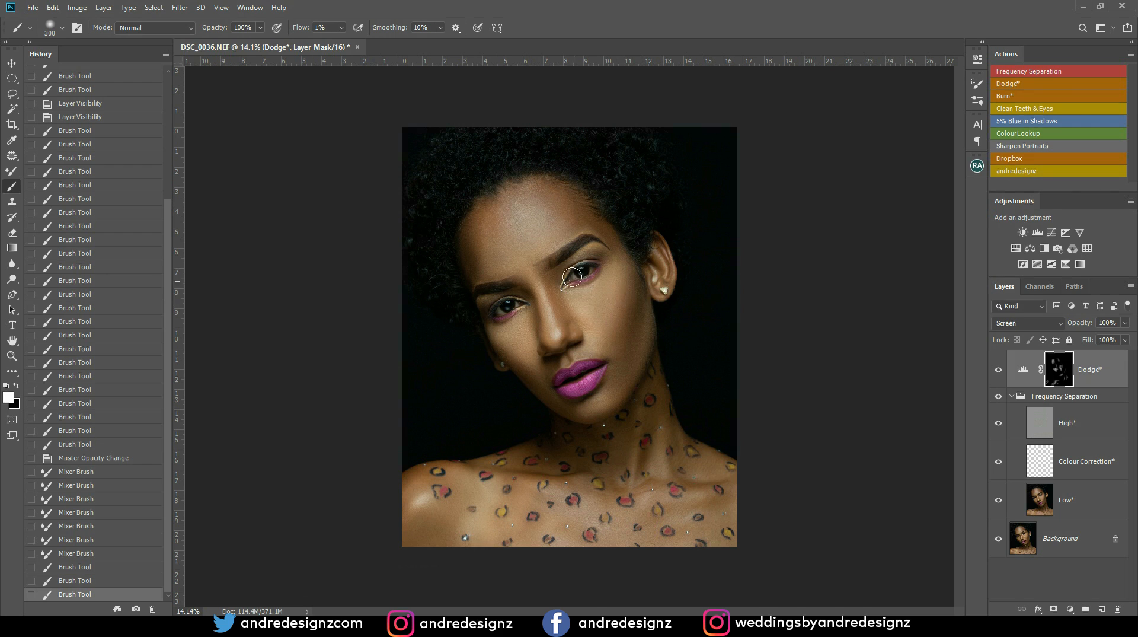
{"action": "left_click", "coordinate": [1030, 113]}
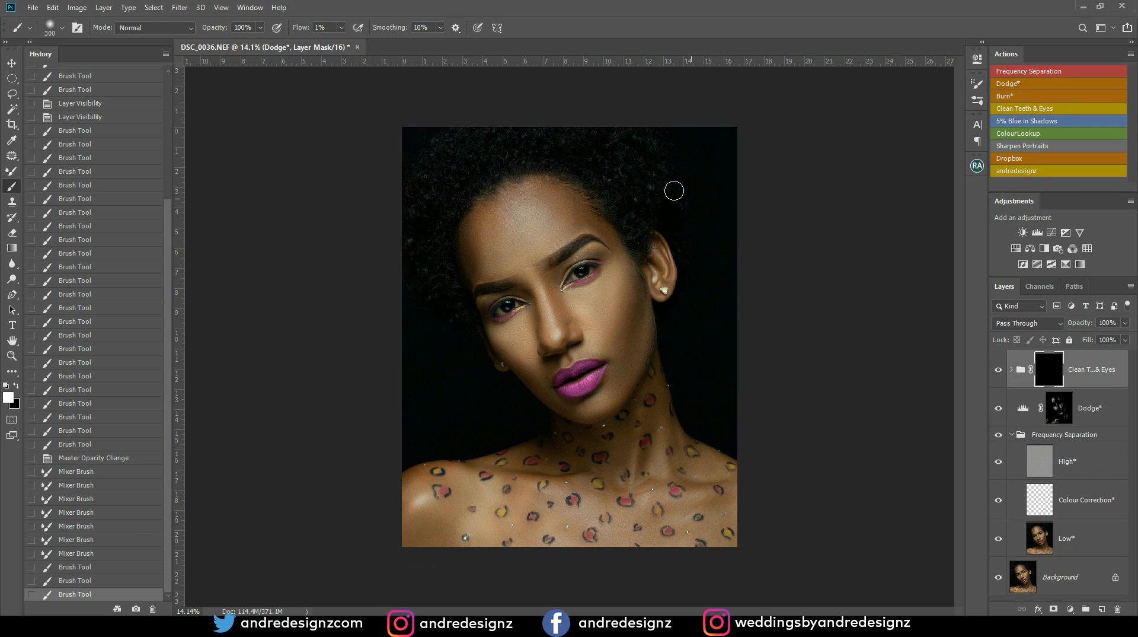
Paint white over both eyes on the Clean Teeth & Eyes mask with the Brush tool at 16% flow and 100 px
{"action": "left_click_drag", "start_coordinate": [342, 27], "coordinate": [351, 47]}
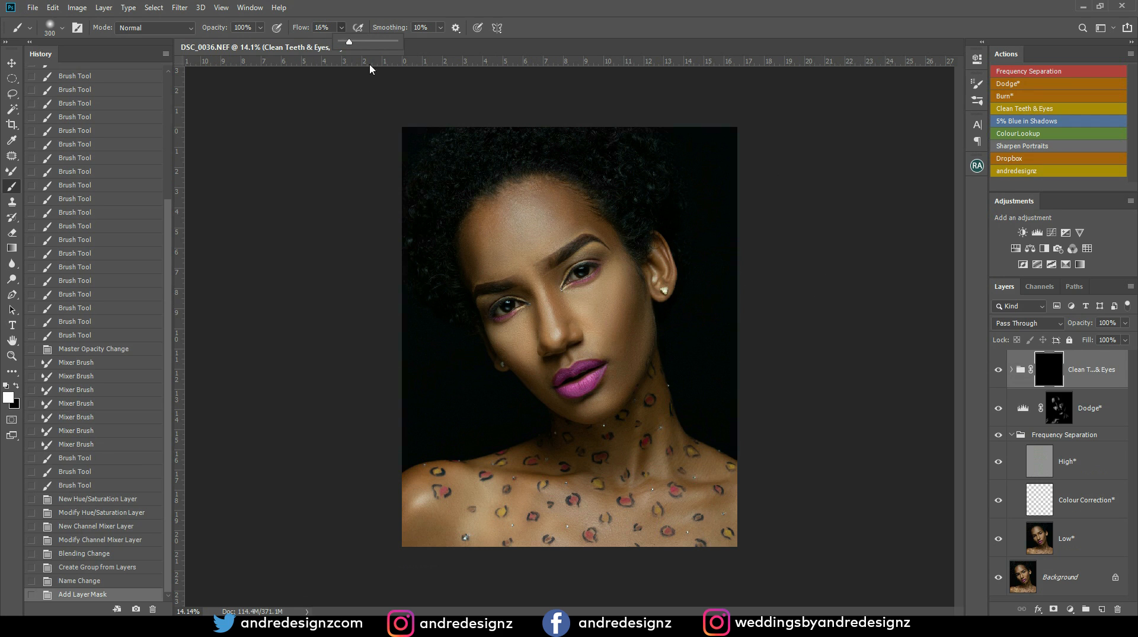
{"action": "left_click", "coordinate": [581, 277]}
{"action": "key", "text": "bracketleft"}
{"action": "key", "text": "bracketleft"}
{"action": "key", "text": "bracketleft"}
{"action": "key", "text": "bracketleft"}
{"action": "key", "text": "bracketleft"}
{"action": "key", "text": "bracketleft"}
{"action": "left_click_drag", "start_coordinate": [574, 277], "coordinate": [572, 278]}
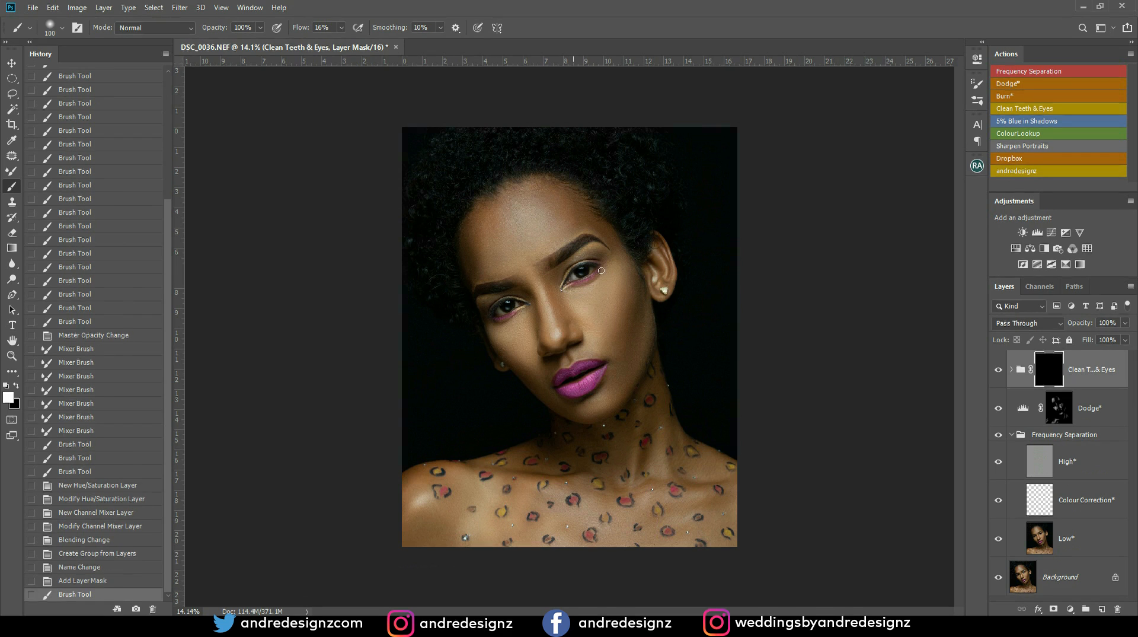
{"action": "left_click", "coordinate": [513, 306]}
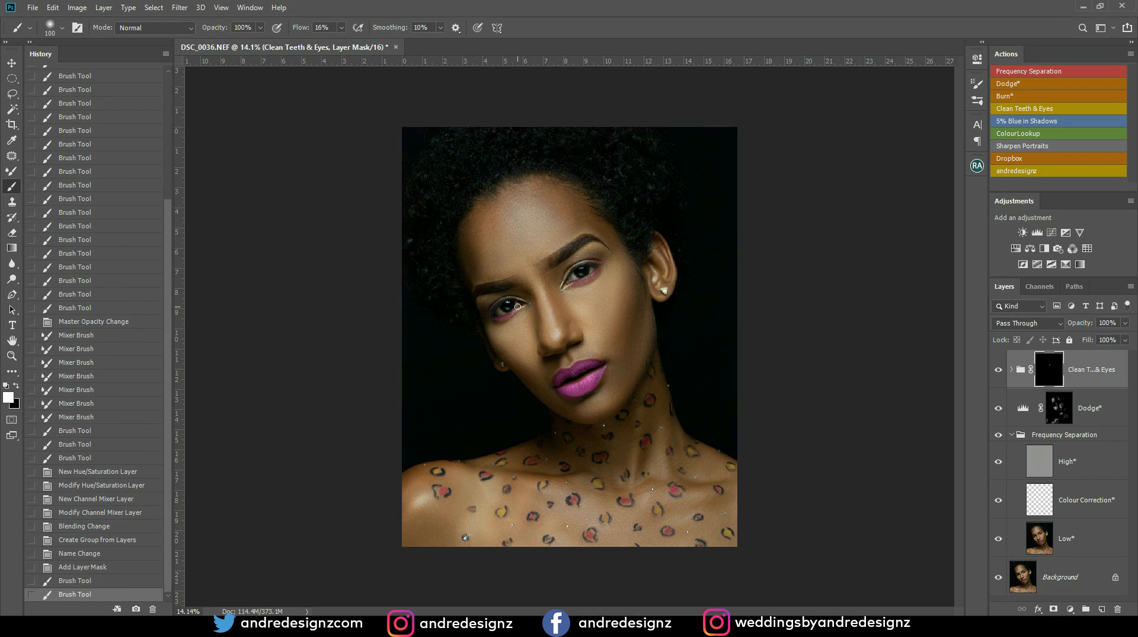
{"action": "mouse_move", "coordinate": [518, 306]}
{"action": "left_mouse_down"}
{"action": "mouse_move", "coordinate": [498, 313]}
{"action": "mouse_move", "coordinate": [533, 311]}
{"action": "left_mouse_up"}
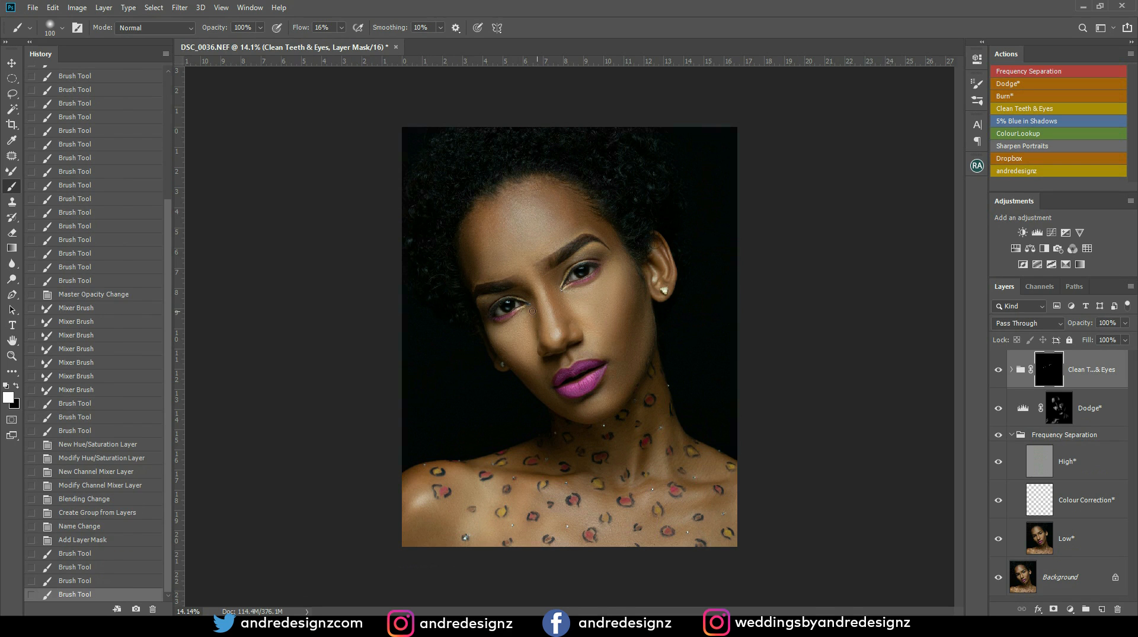
Add a Curves adjustment layer, raise the RGB curve to input 101, output 162, and invert its mask to black
{"action": "left_click", "coordinate": [1051, 235]}
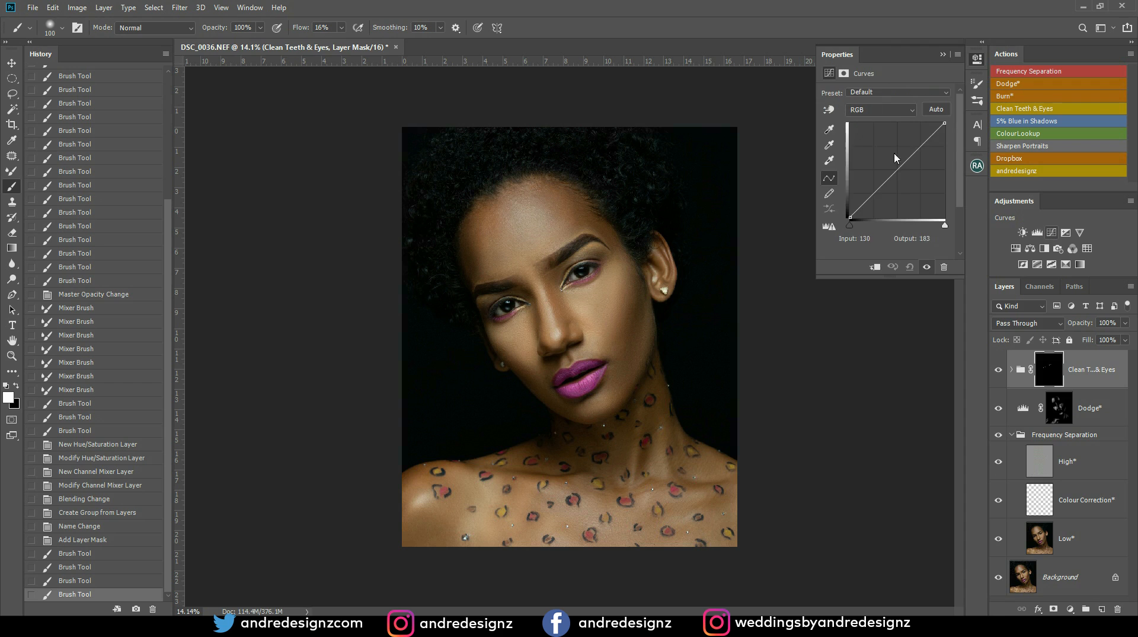
{"action": "left_click_drag", "start_coordinate": [890, 159], "coordinate": [888, 157]}
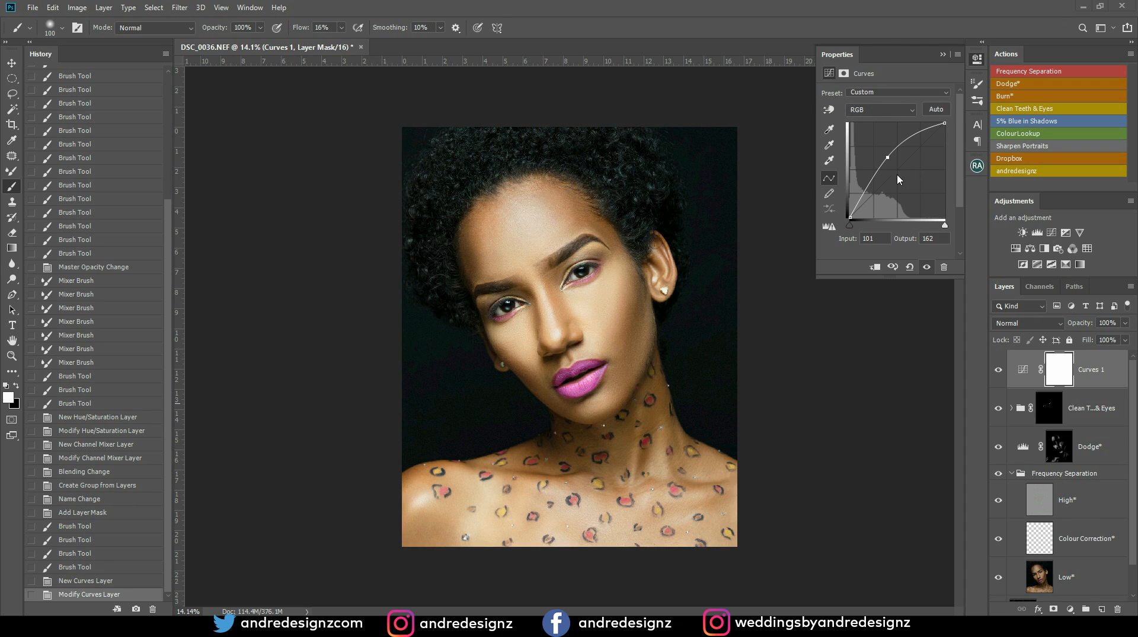
{"action": "left_click", "coordinate": [248, 8]}
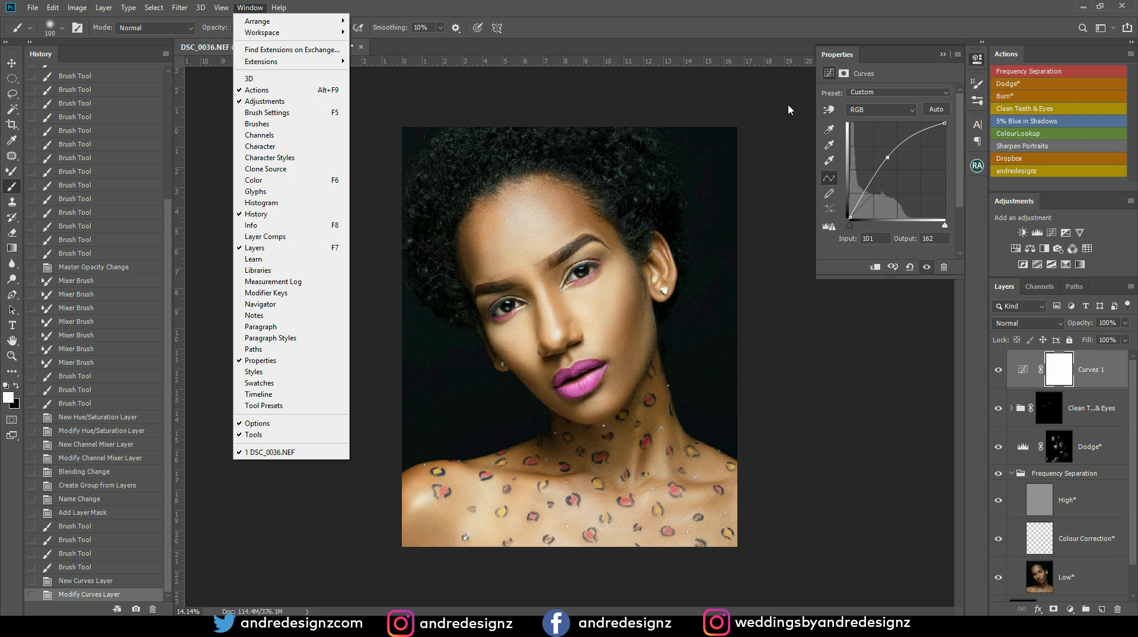
{"action": "left_click", "coordinate": [1018, 205]}
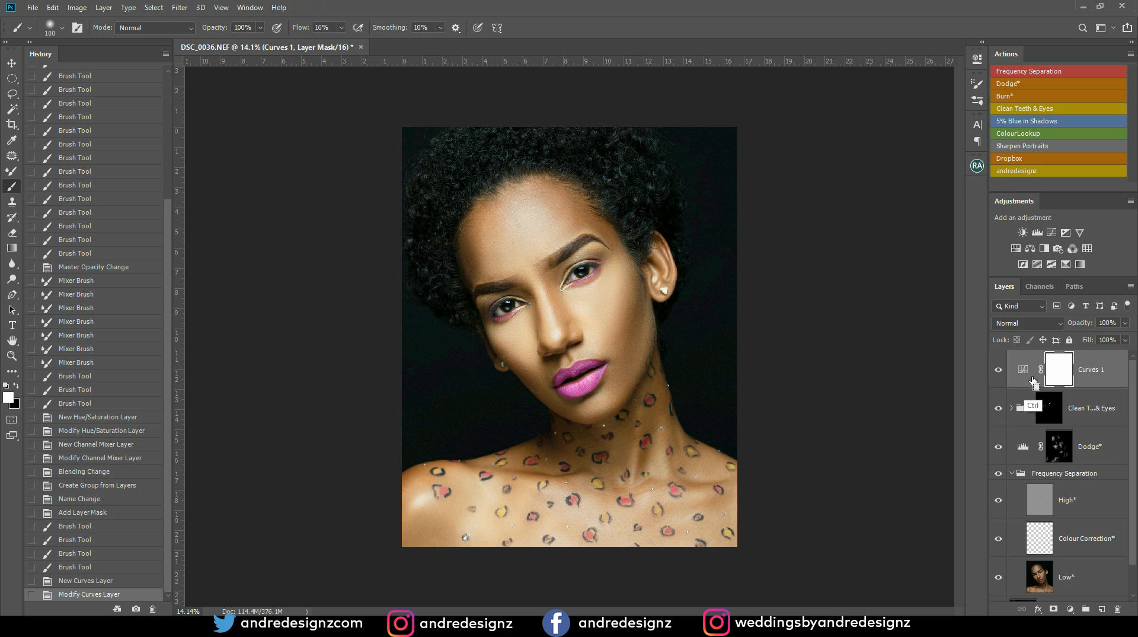
{"action": "key", "text": "ctrl+i"}
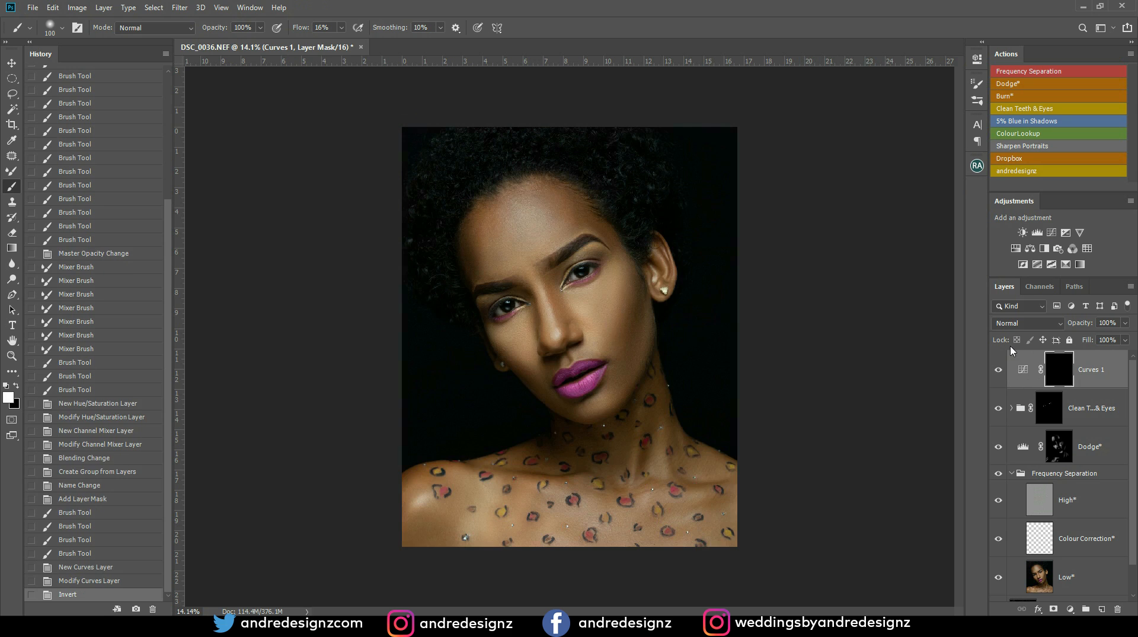
Paint white over both irises on the Curves 1 mask with the 100 px brush and compare with the layer hidden and shown
{"action": "scroll", "coordinate": [1011, 351], "scroll_direction": "up", "scroll_amount": 3}
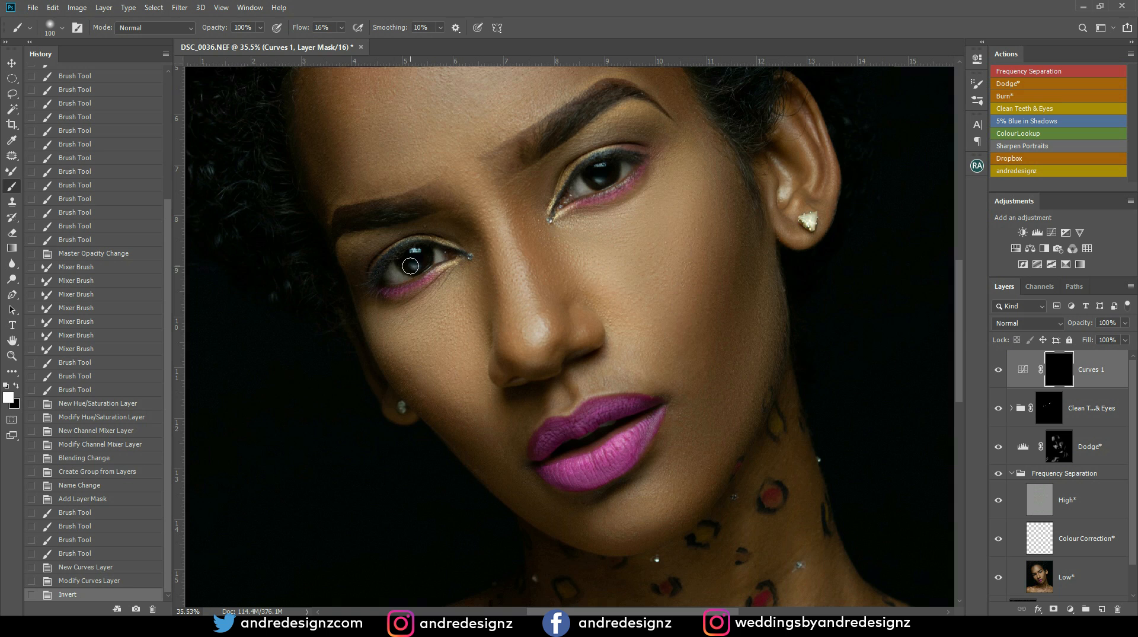
{"action": "left_click_drag", "start_coordinate": [417, 264], "coordinate": [420, 254]}
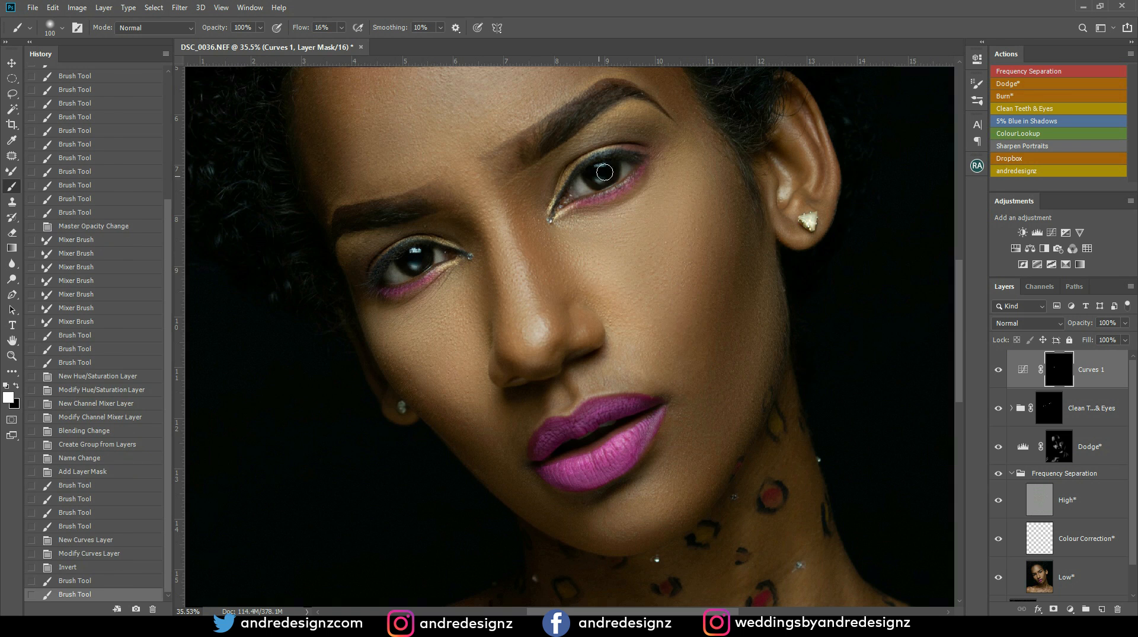
{"action": "left_click_drag", "start_coordinate": [603, 181], "coordinate": [596, 168]}
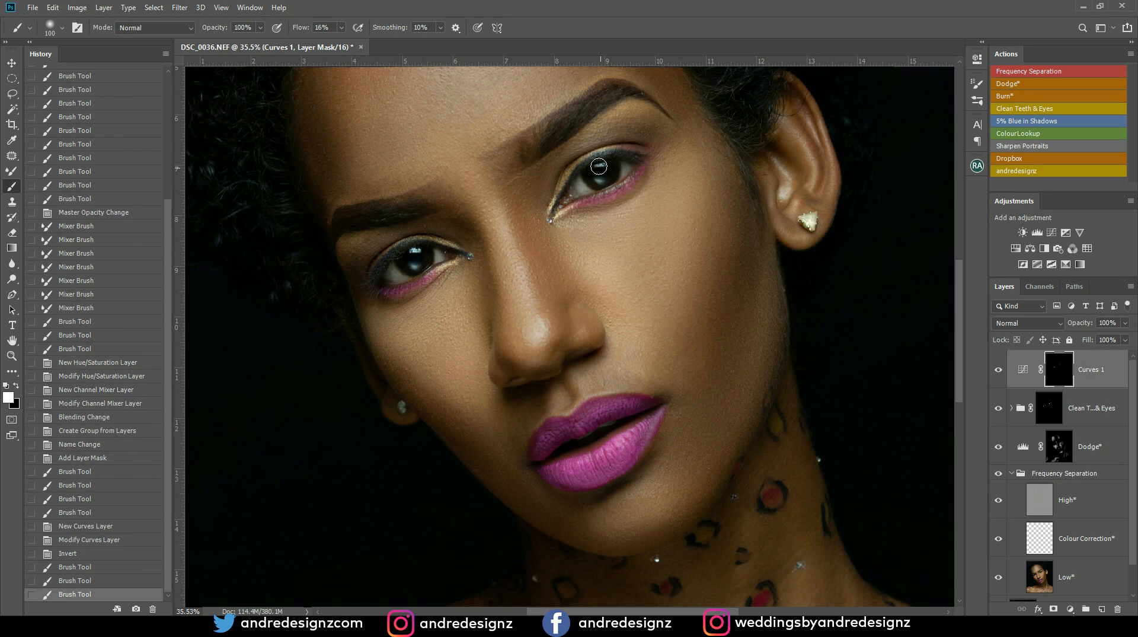
{"action": "left_click", "coordinate": [999, 371]}
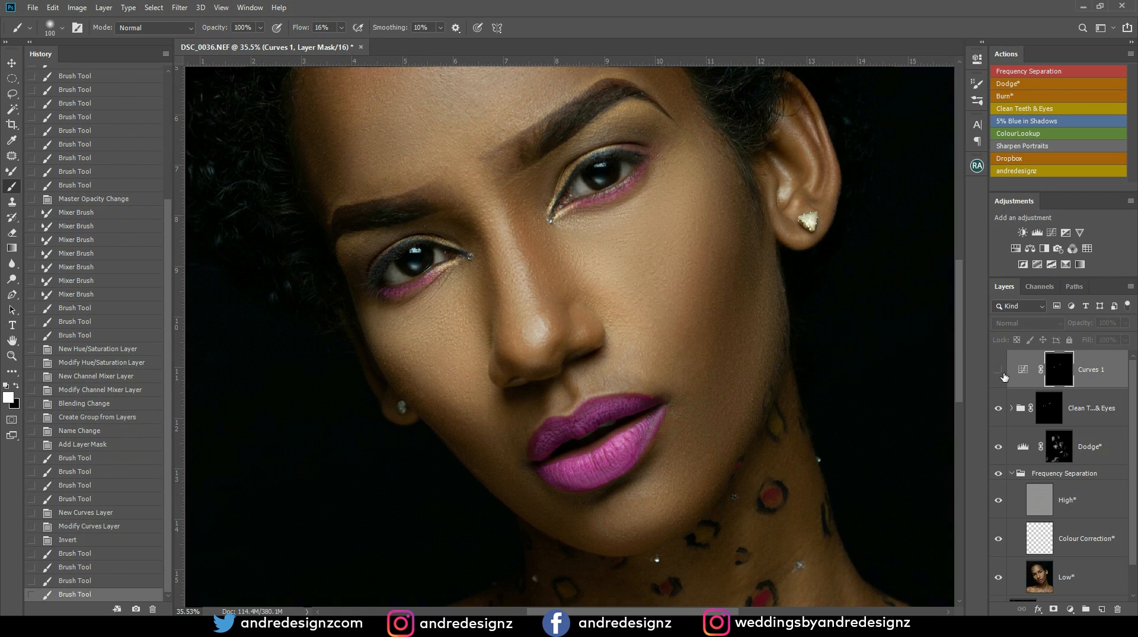
{"action": "left_click", "coordinate": [1001, 372]}
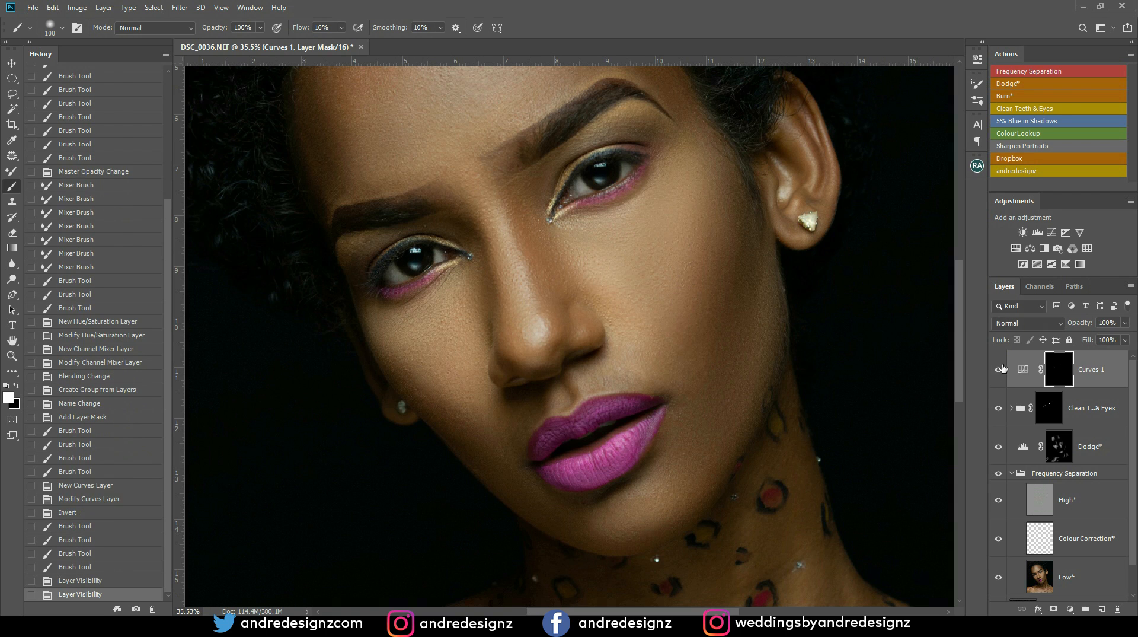
Stamp all visible layers into a new layer above Curves 1 and duplicate it
{"action": "scroll", "coordinate": [770, 281], "scroll_direction": "down", "scroll_amount": 8}
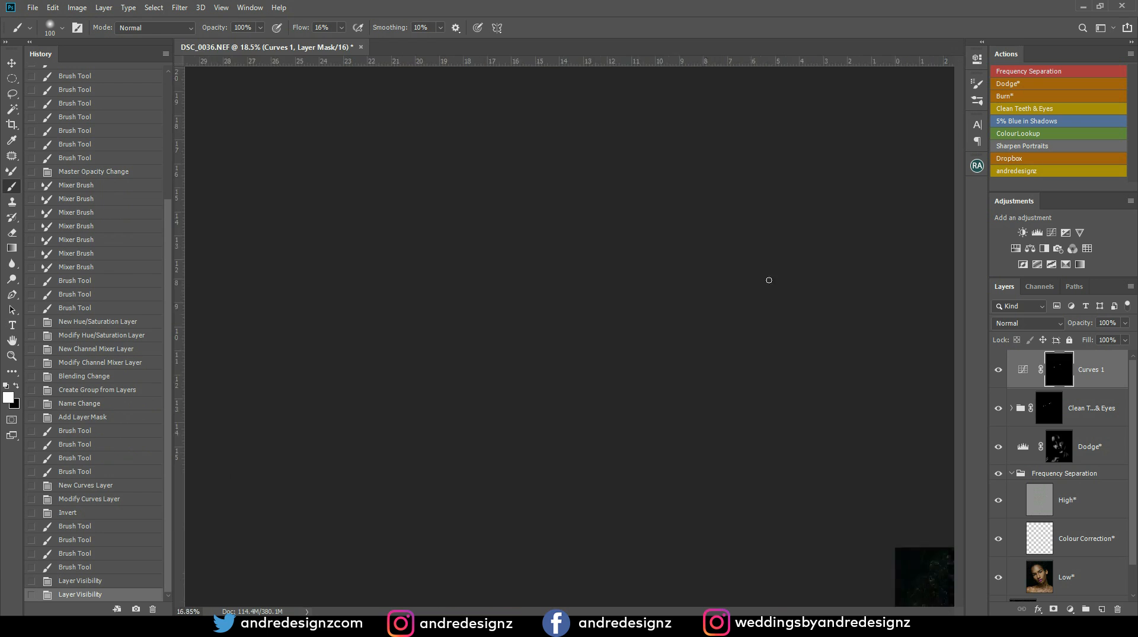
{"action": "scroll", "coordinate": [769, 279], "scroll_direction": "down", "scroll_amount": 5}
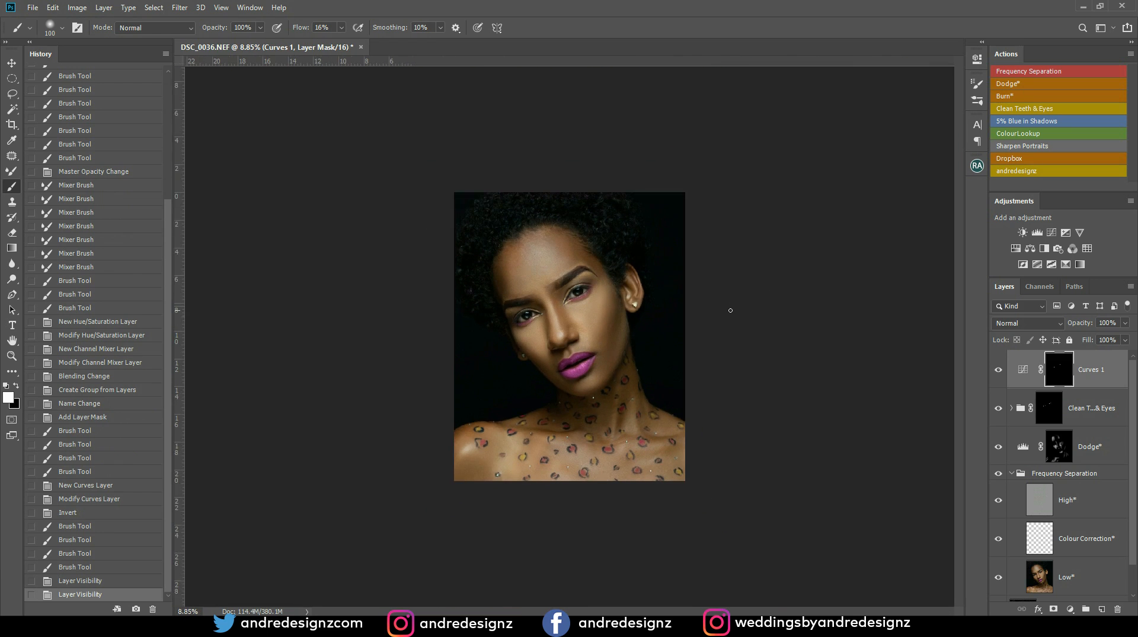
{"action": "scroll", "coordinate": [694, 279], "scroll_direction": "up", "scroll_amount": 2}
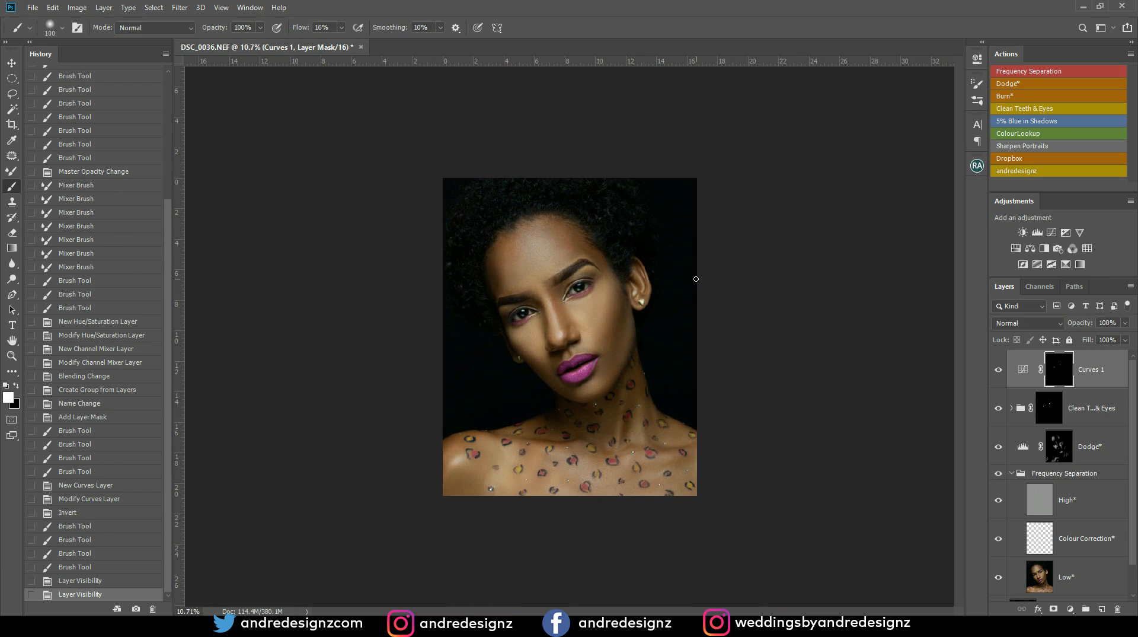
{"action": "left_click", "coordinate": [1121, 356]}
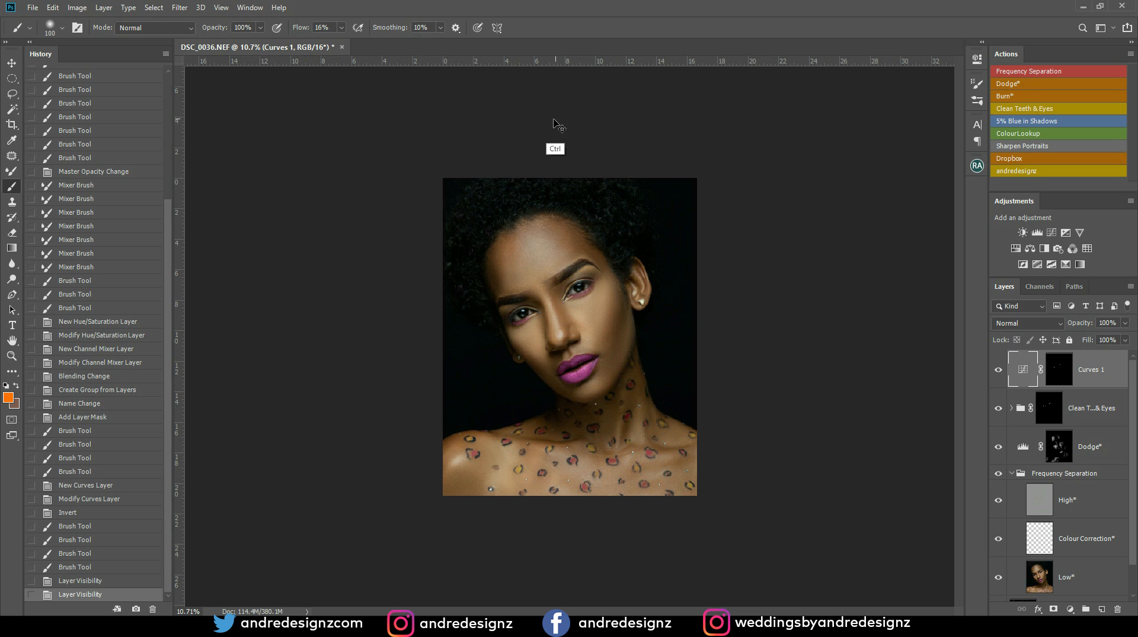
{"action": "key", "text": "ctrl+alt+shift+e"}
{"action": "key", "text": "ctrl+j"}
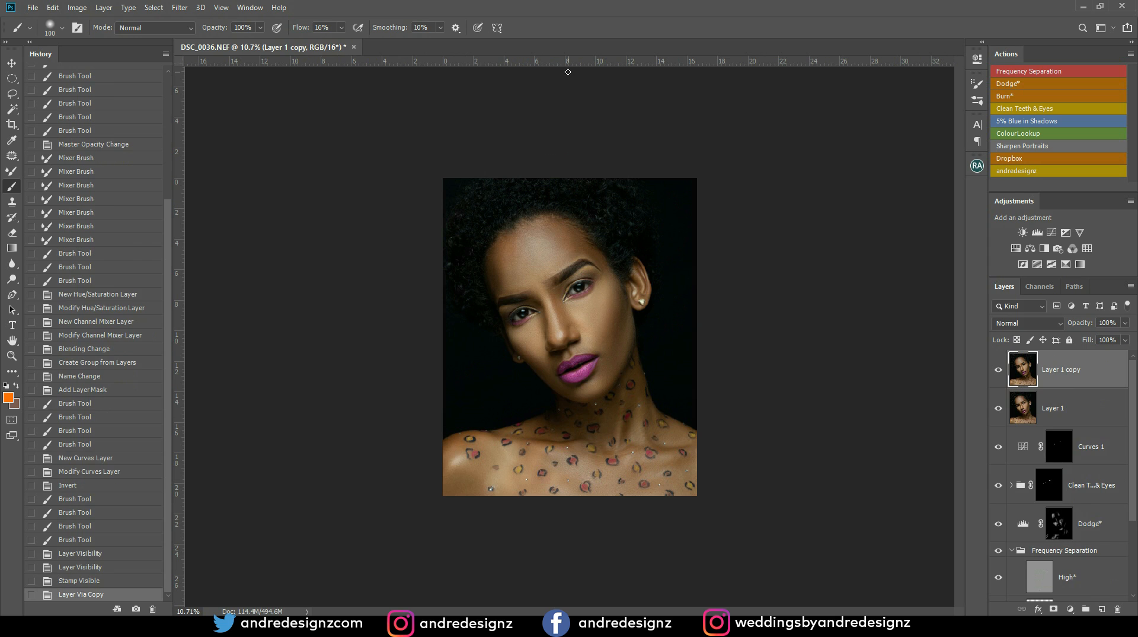
Apply the Camera Raw Filter to the duplicate with Contrast +9, Highlights +28, Shadows +35 and Blacks +35
{"action": "left_click", "coordinate": [180, 7]}
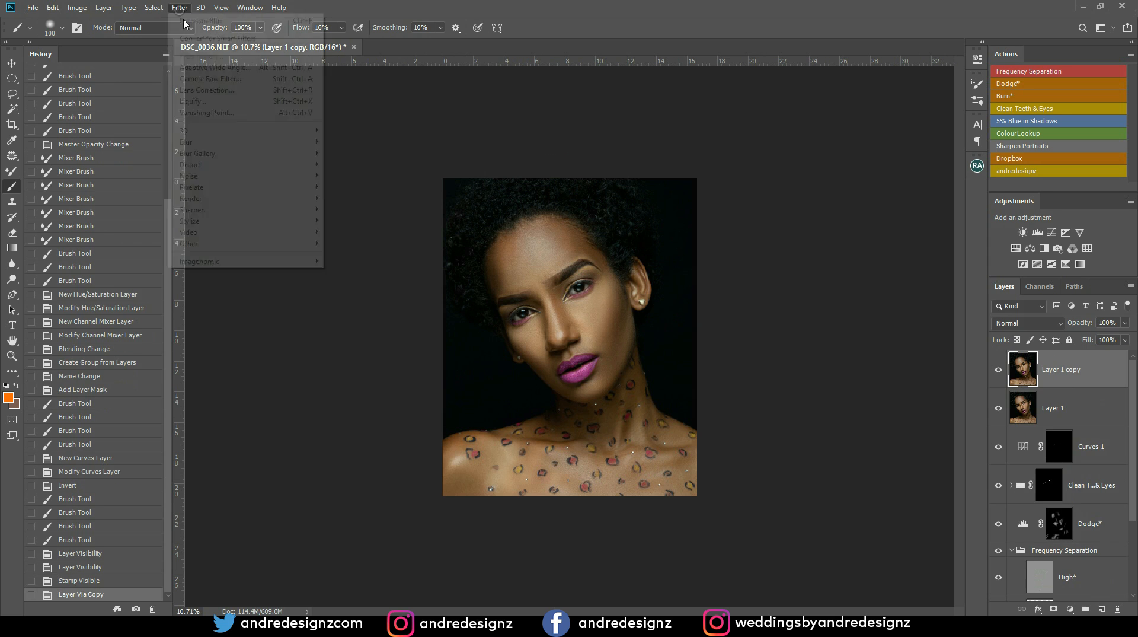
{"action": "left_click", "coordinate": [216, 82]}
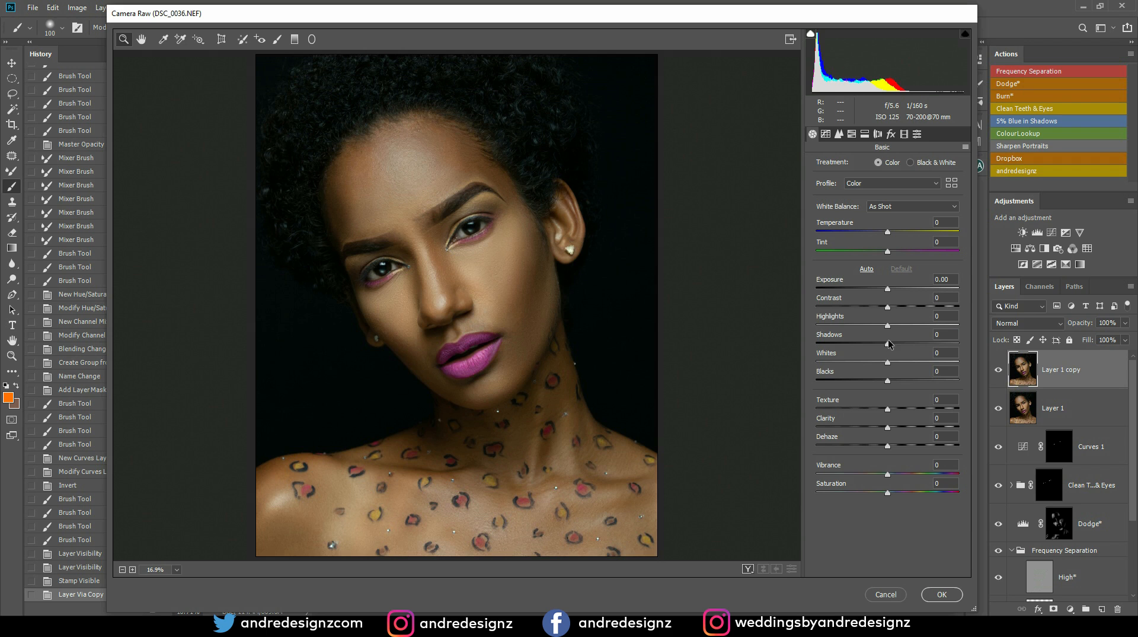
{"action": "left_click_drag", "start_coordinate": [906, 343], "coordinate": [915, 345]}
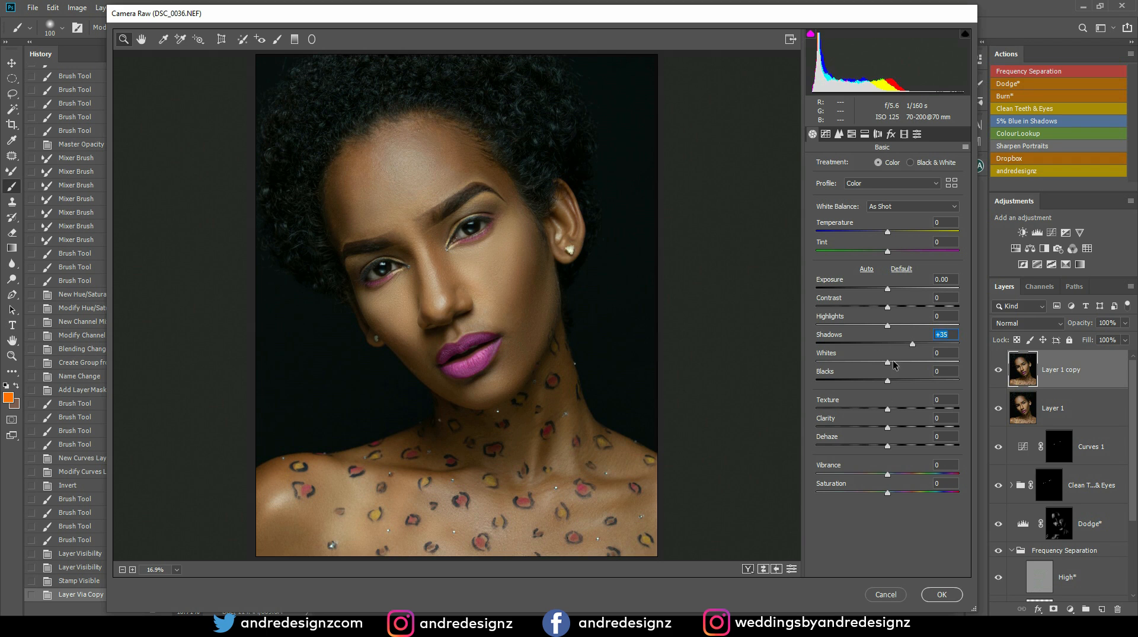
{"action": "mouse_move", "coordinate": [888, 325]}
{"action": "left_mouse_down"}
{"action": "mouse_move", "coordinate": [921, 329]}
{"action": "mouse_move", "coordinate": [910, 335]}
{"action": "mouse_move", "coordinate": [915, 320]}
{"action": "mouse_move", "coordinate": [891, 306]}
{"action": "left_mouse_up"}
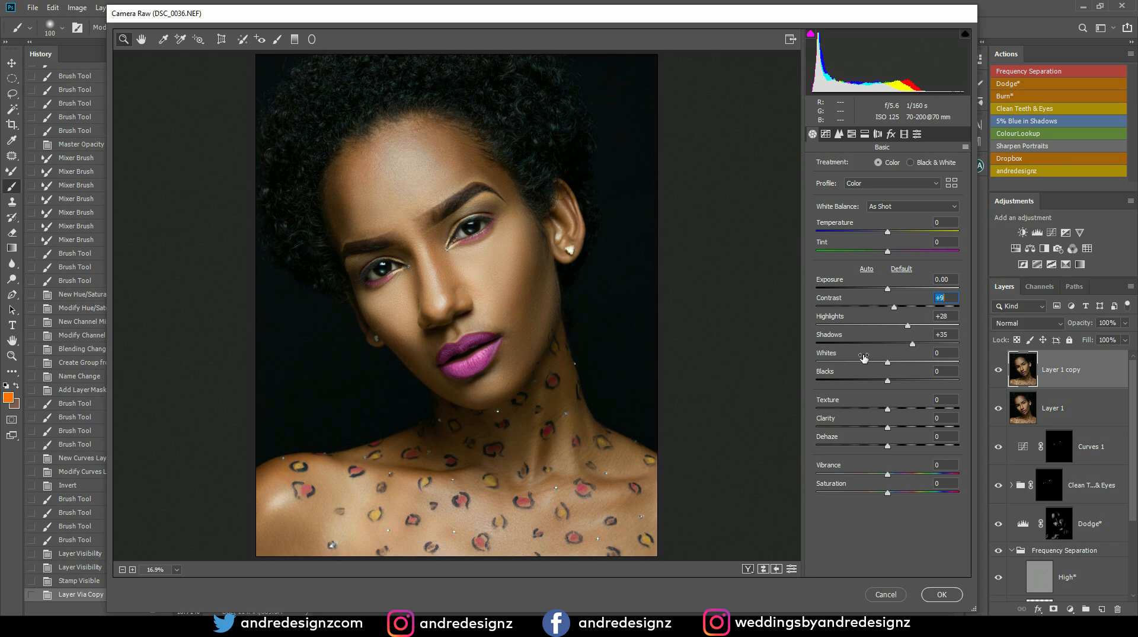
{"action": "left_click_drag", "start_coordinate": [887, 380], "coordinate": [914, 379]}
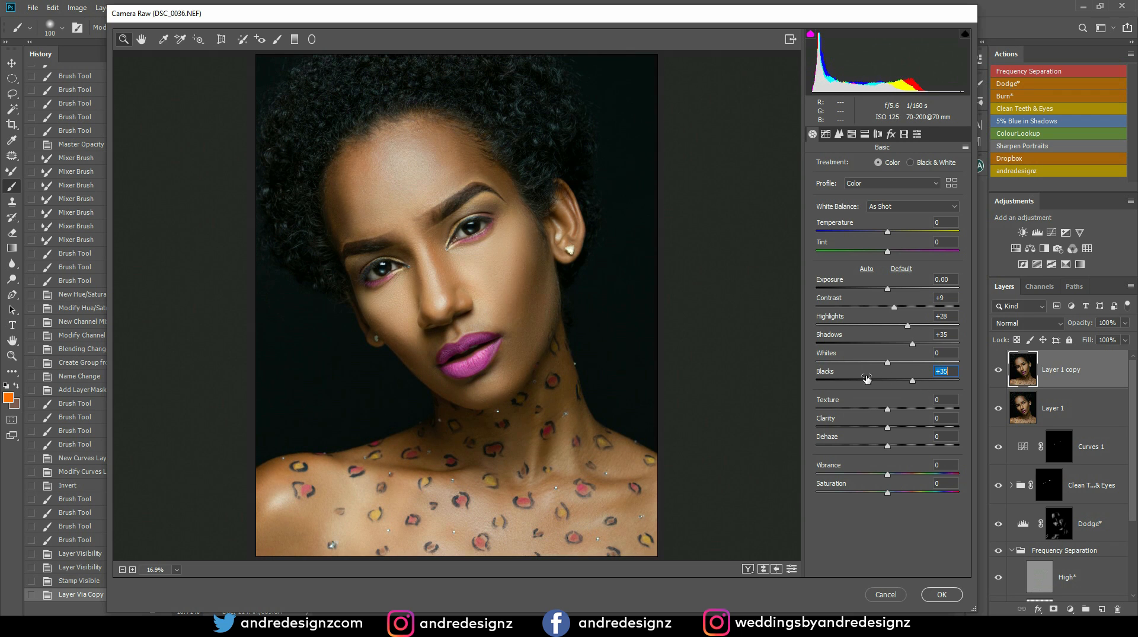
{"action": "left_click", "coordinate": [943, 594]}
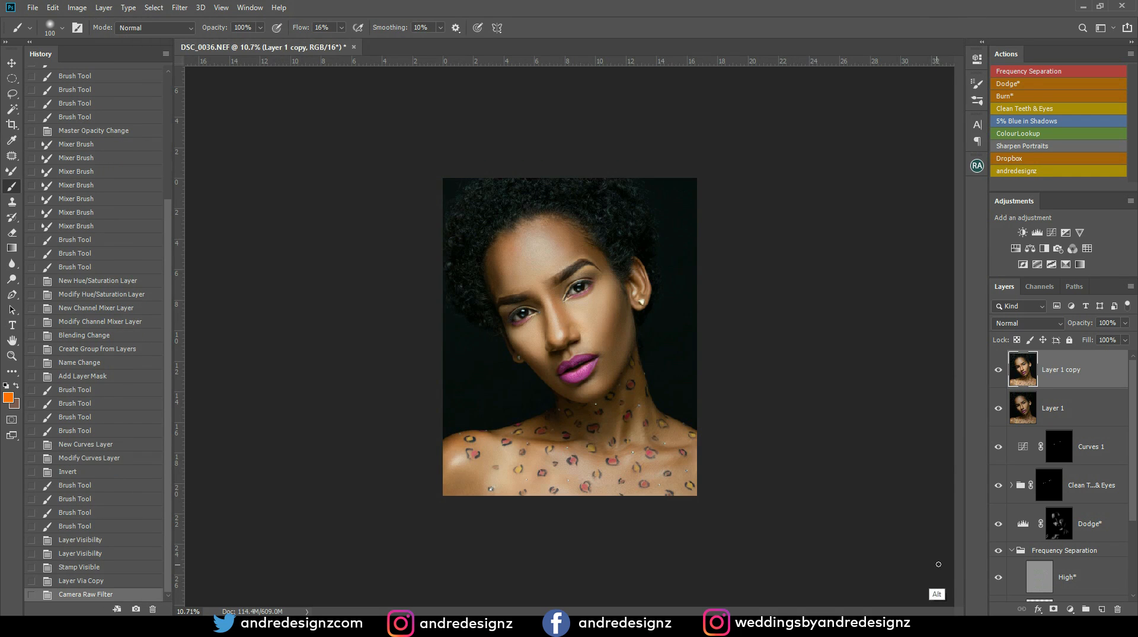
Add a black mask to the filtered layer and paint white over the hair with the Brush tool at 58% flow and 600 px
{"action": "left_click", "coordinate": [1054, 610], "text": "alt"}
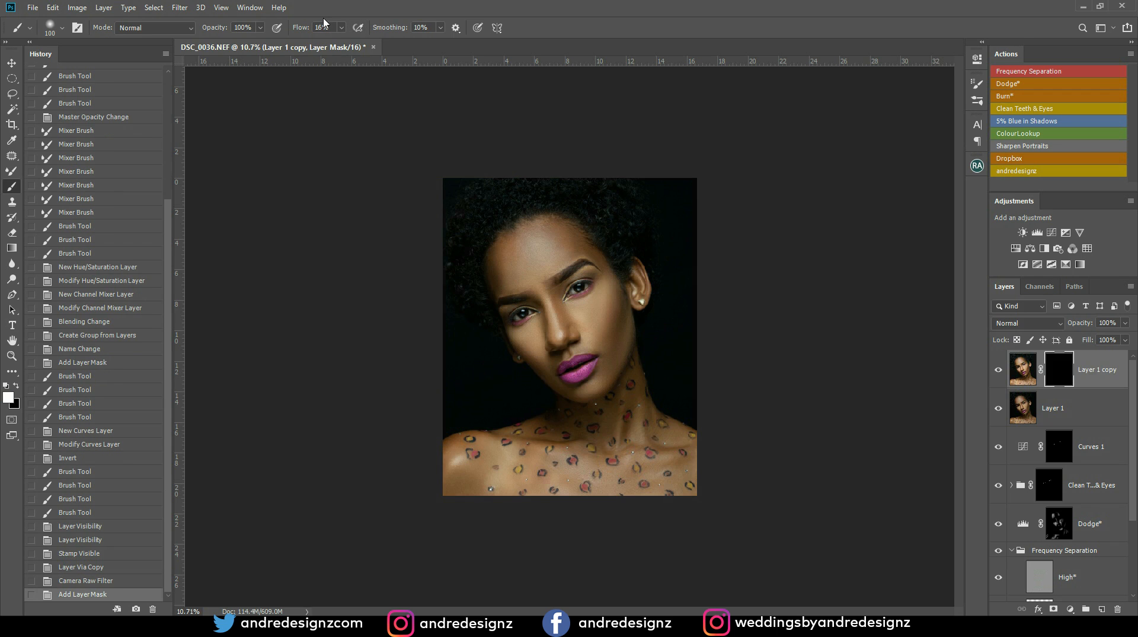
{"action": "left_click", "coordinate": [341, 28]}
{"action": "left_click_drag", "start_coordinate": [341, 43], "coordinate": [363, 47]}
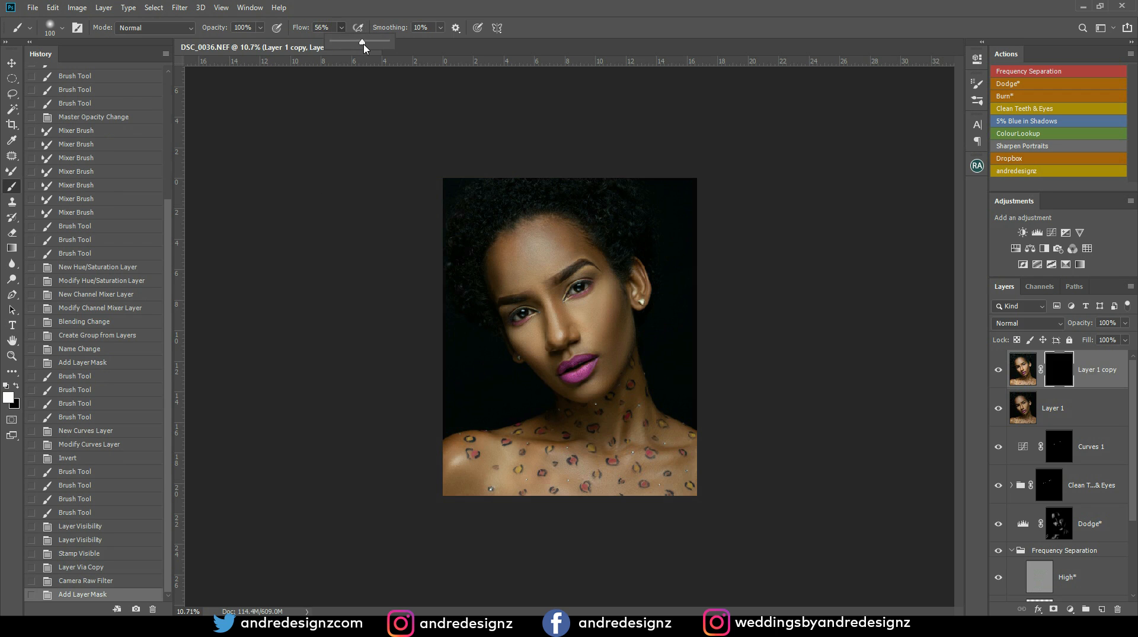
{"action": "left_click", "coordinate": [418, 11]}
{"action": "scroll", "coordinate": [481, 208], "scroll_direction": "up", "scroll_amount": 3}
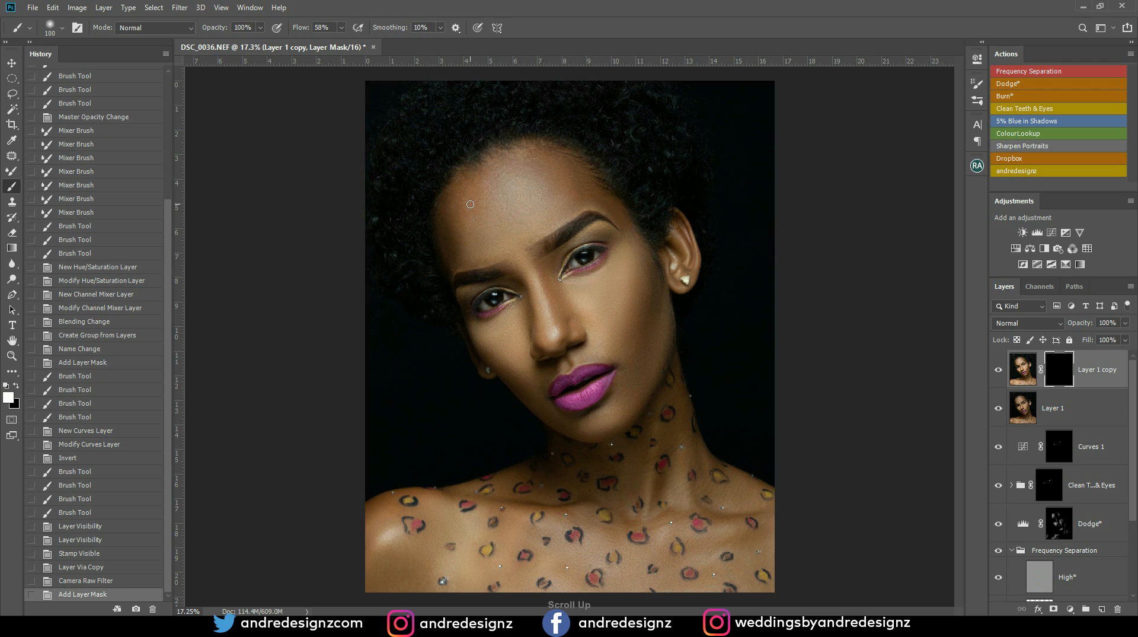
{"action": "key", "text": "bracketright"}
{"action": "key", "text": "bracketright"}
{"action": "key", "text": "bracketright"}
{"action": "key", "text": "bracketright"}
{"action": "key", "text": "bracketright"}
{"action": "key", "text": "bracketright"}
{"action": "key", "text": "bracketright"}
{"action": "key", "text": "bracketright"}
{"action": "key", "text": "bracketright"}
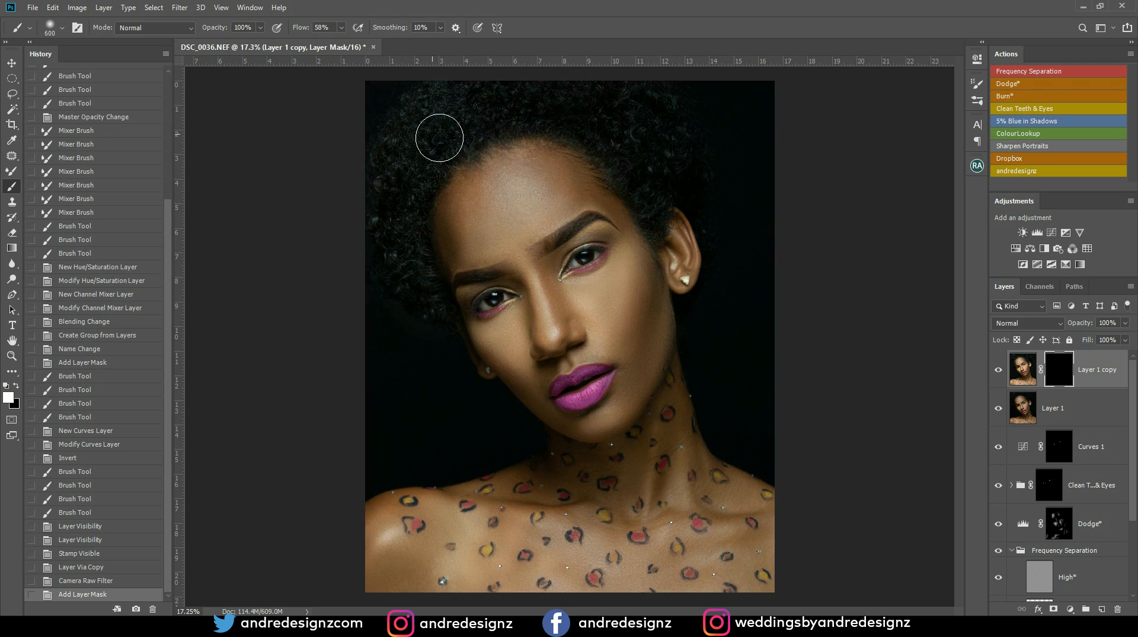
{"action": "mouse_move", "coordinate": [688, 189]}
{"action": "left_mouse_down"}
{"action": "mouse_move", "coordinate": [674, 147]}
{"action": "mouse_move", "coordinate": [684, 179]}
{"action": "mouse_move", "coordinate": [665, 166]}
{"action": "left_mouse_up"}
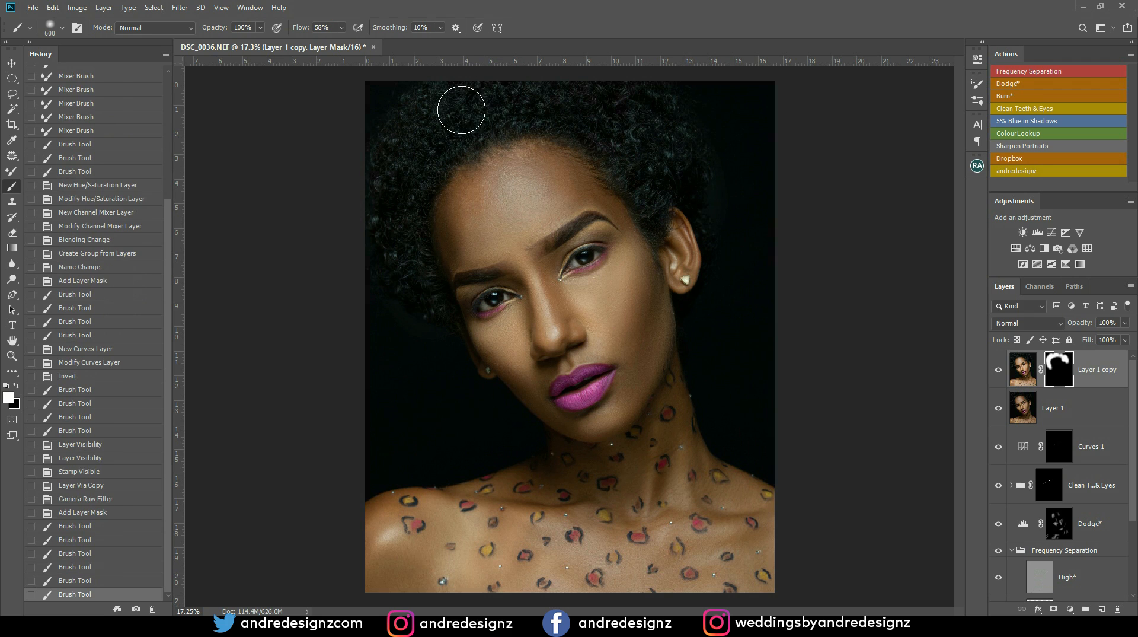
Finish painting white over the hair on the Layer 1 copy mask and stamp all visible layers into a new layer
{"action": "left_click", "coordinate": [415, 170]}
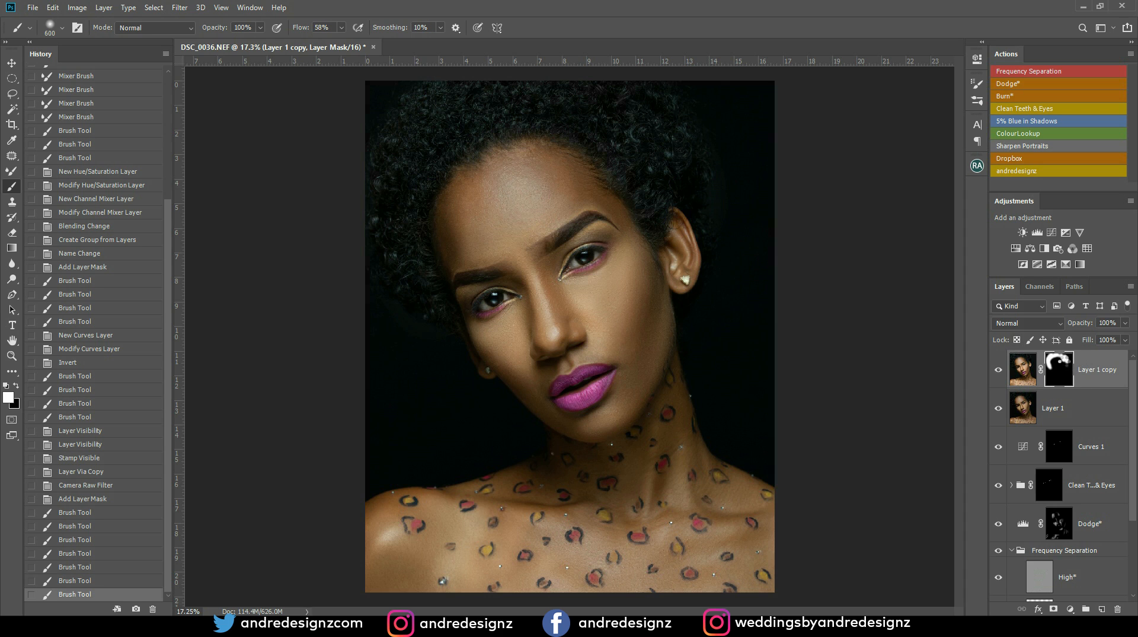
{"action": "key", "text": "ctrl+shift+alt+e"}
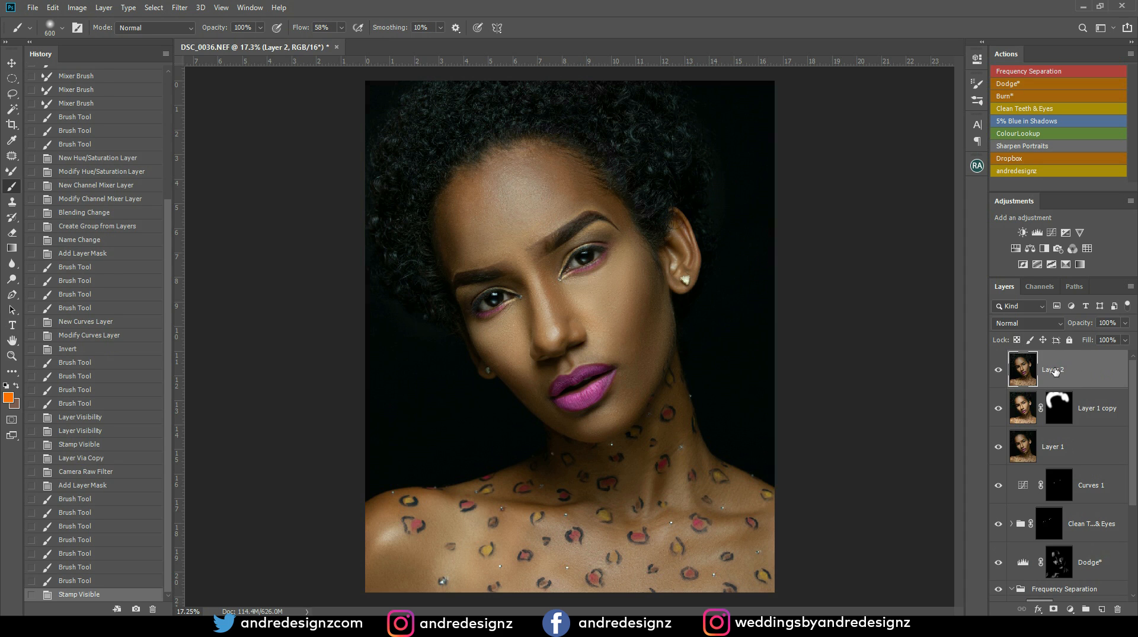
Apply the Camera Raw Filter to the stamped layer with Clarity +44 and Dehaze +10
{"action": "left_click", "coordinate": [180, 8]}
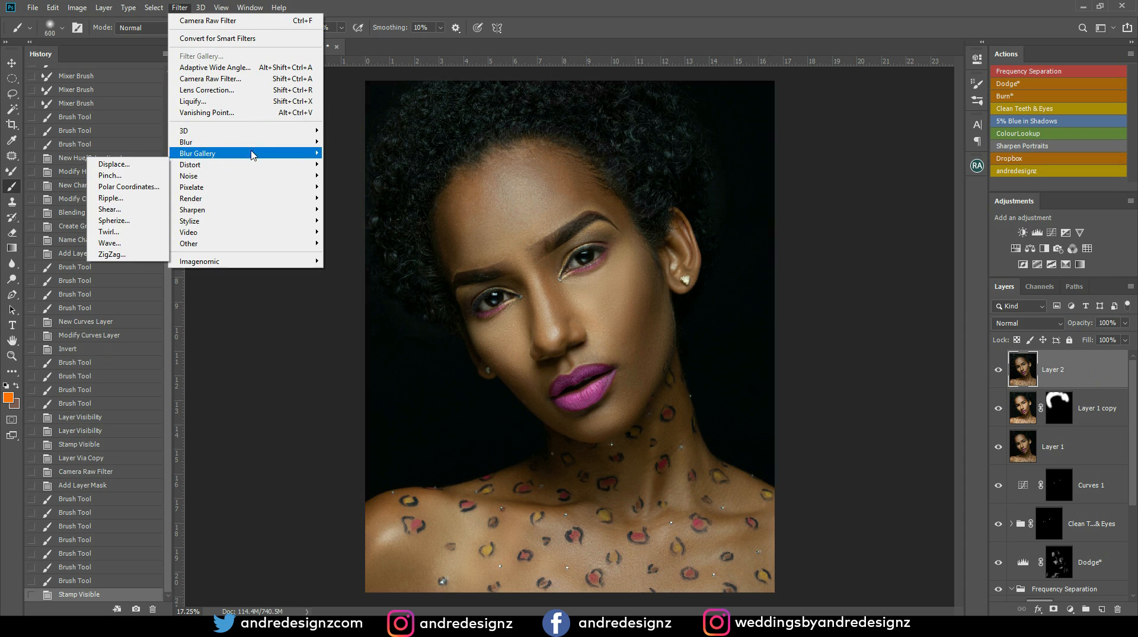
{"action": "left_click", "coordinate": [232, 78]}
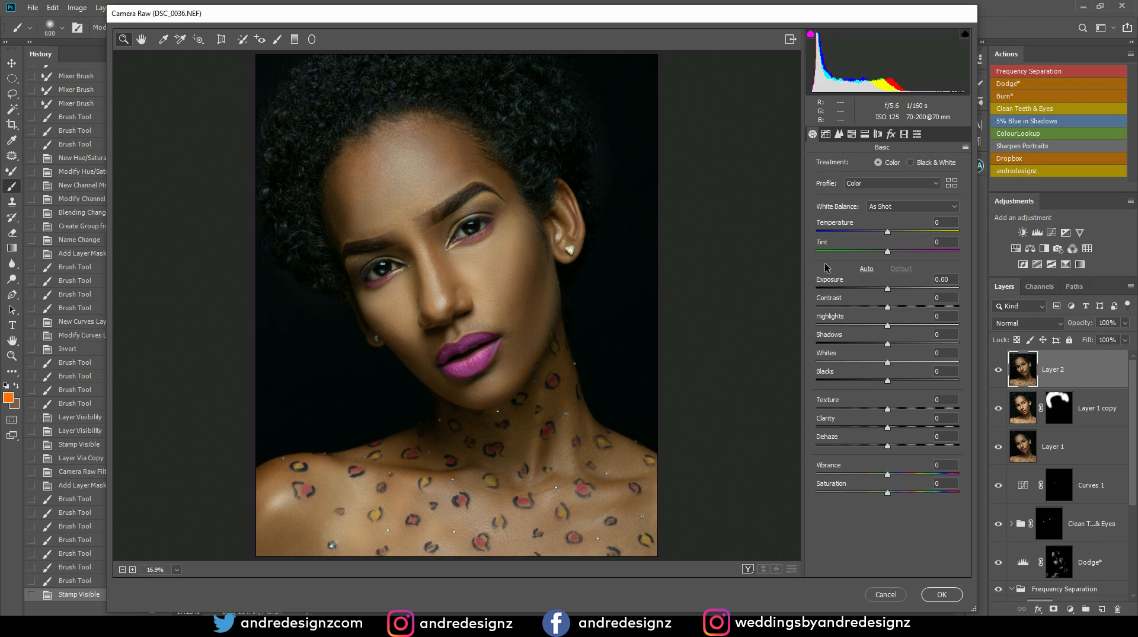
{"action": "left_click_drag", "start_coordinate": [913, 435], "coordinate": [893, 450]}
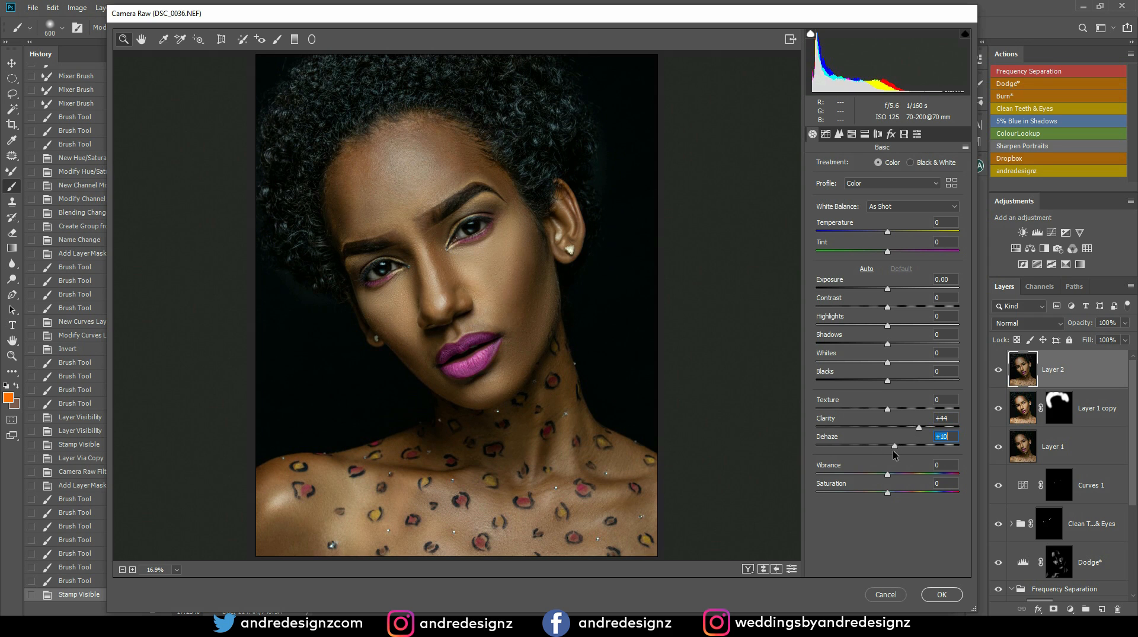
{"action": "left_click", "coordinate": [950, 592]}
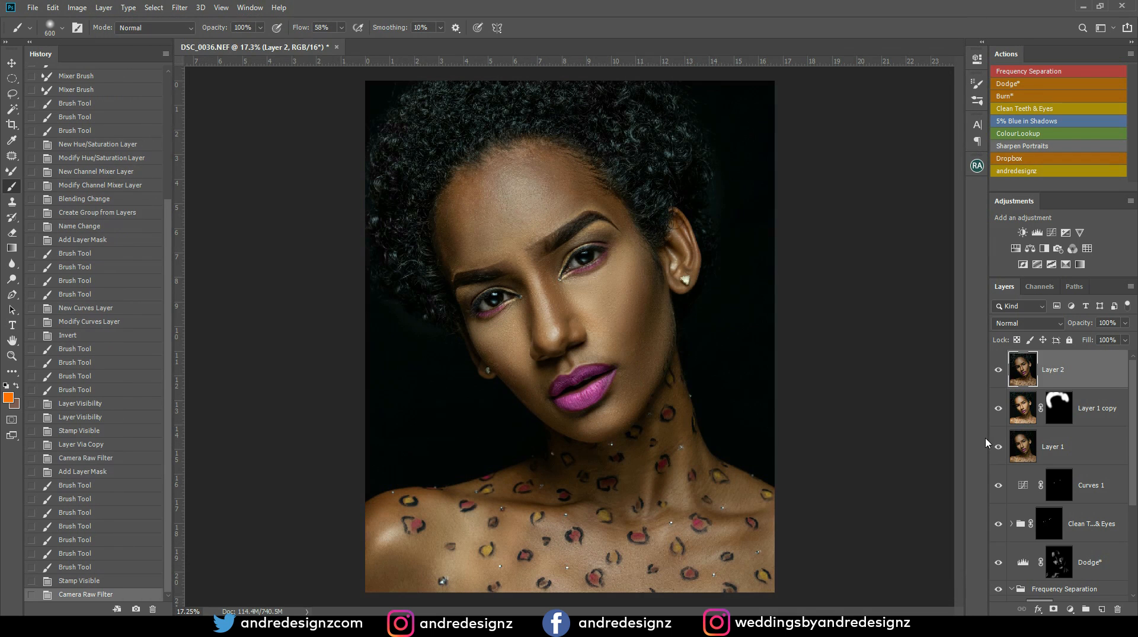
Add a black mask to Layer 2 and paint white over the hair with the 600 px brush at 58% flow
{"action": "left_click", "coordinate": [1054, 609], "text": "alt"}
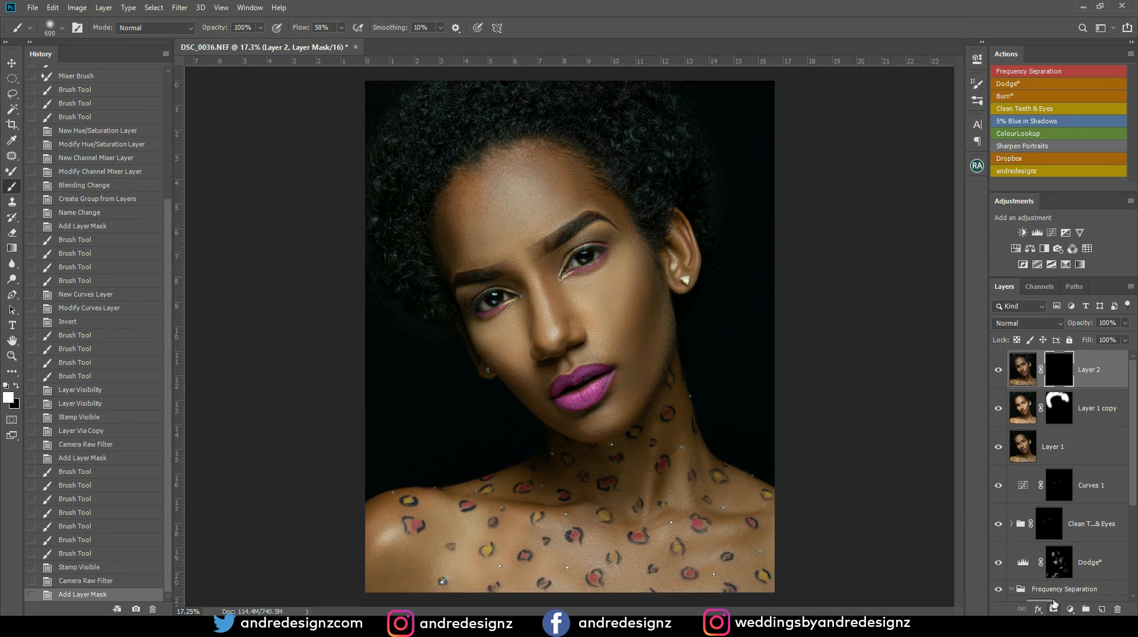
{"action": "mouse_move", "coordinate": [450, 134]}
{"action": "left_mouse_down"}
{"action": "mouse_move", "coordinate": [418, 151]}
{"action": "mouse_move", "coordinate": [423, 185]}
{"action": "left_mouse_up"}
{"action": "mouse_move", "coordinate": [482, 114]}
{"action": "left_mouse_down"}
{"action": "mouse_move", "coordinate": [613, 133]}
{"action": "mouse_move", "coordinate": [593, 111]}
{"action": "left_mouse_up"}
{"action": "left_click_drag", "start_coordinate": [664, 189], "coordinate": [669, 197]}
{"action": "left_click_drag", "start_coordinate": [660, 117], "coordinate": [675, 203]}
{"action": "mouse_move", "coordinate": [645, 198]}
{"action": "left_mouse_down"}
{"action": "mouse_move", "coordinate": [649, 180]}
{"action": "mouse_move", "coordinate": [657, 210]}
{"action": "left_mouse_up"}
{"action": "left_click_drag", "start_coordinate": [392, 231], "coordinate": [428, 322]}
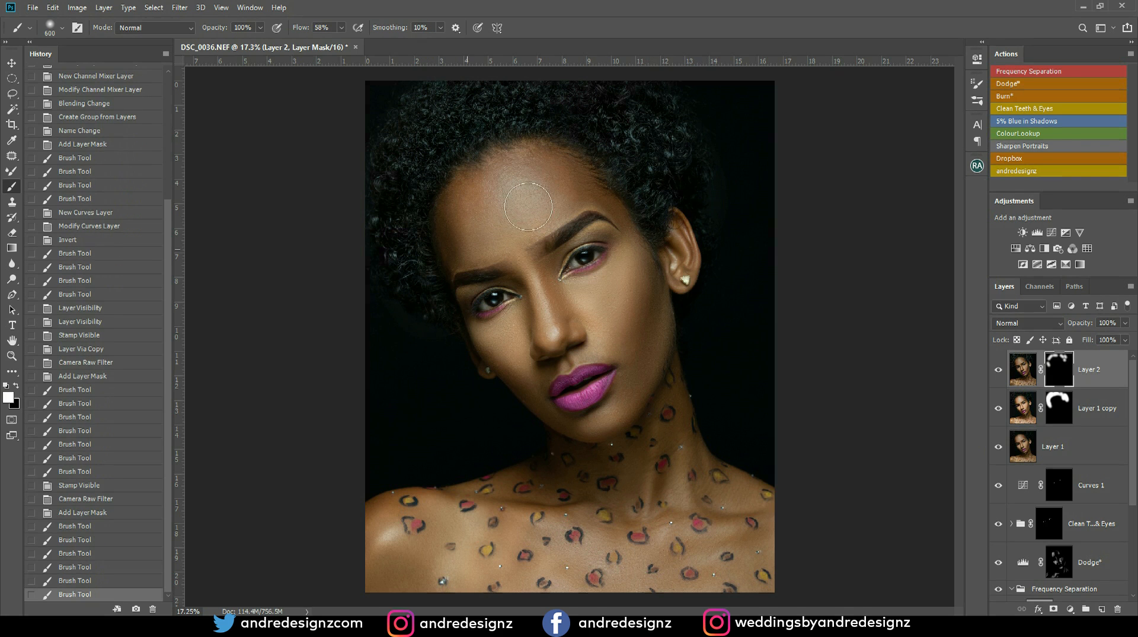
Examine the whole portrait and the skin texture on the cheek beside the small earring, with the brush reduced to 90 px
{"action": "scroll", "coordinate": [567, 202], "scroll_direction": "down", "scroll_amount": 3}
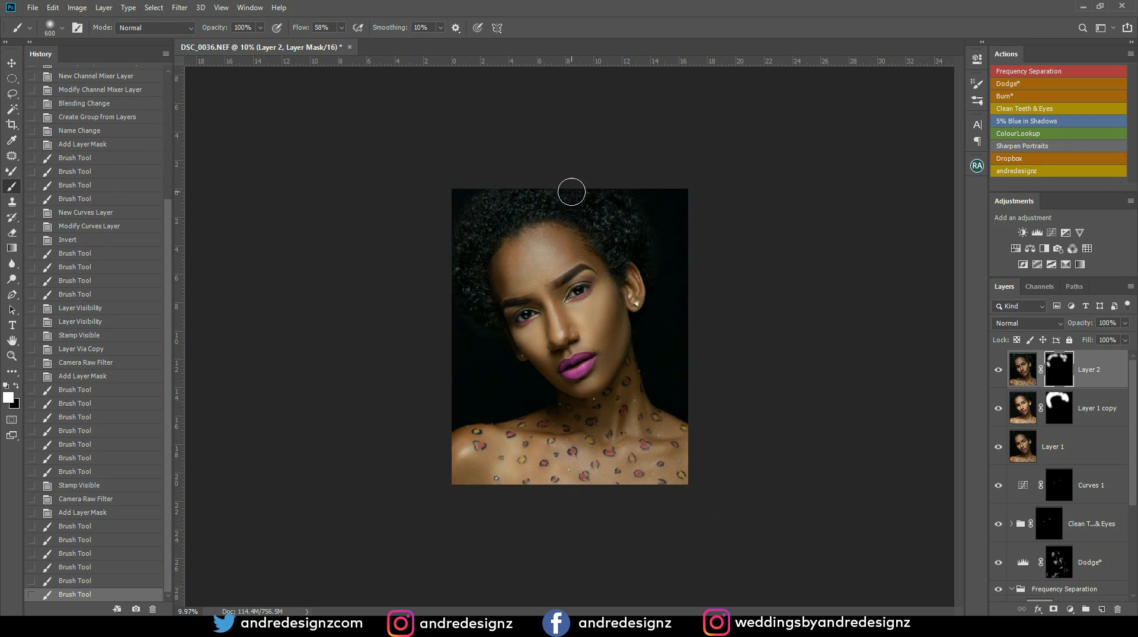
{"action": "scroll", "coordinate": [571, 225], "scroll_direction": "up", "scroll_amount": 2}
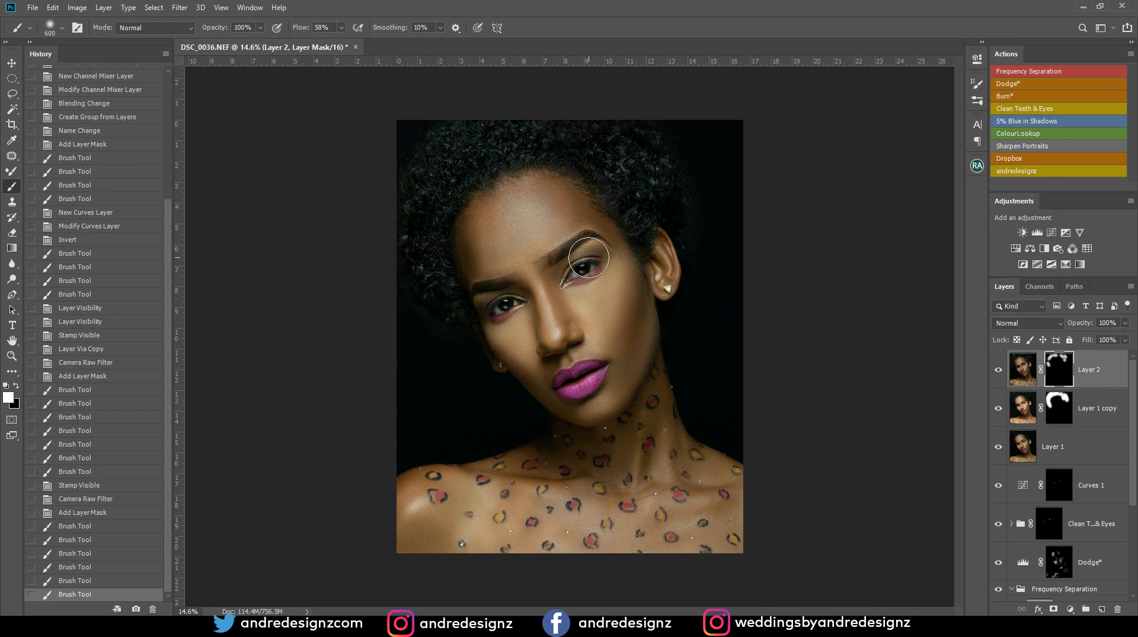
{"action": "scroll", "coordinate": [588, 266], "scroll_direction": "up", "scroll_amount": 1}
{"action": "scroll", "coordinate": [424, 320], "scroll_direction": "up", "scroll_amount": 3}
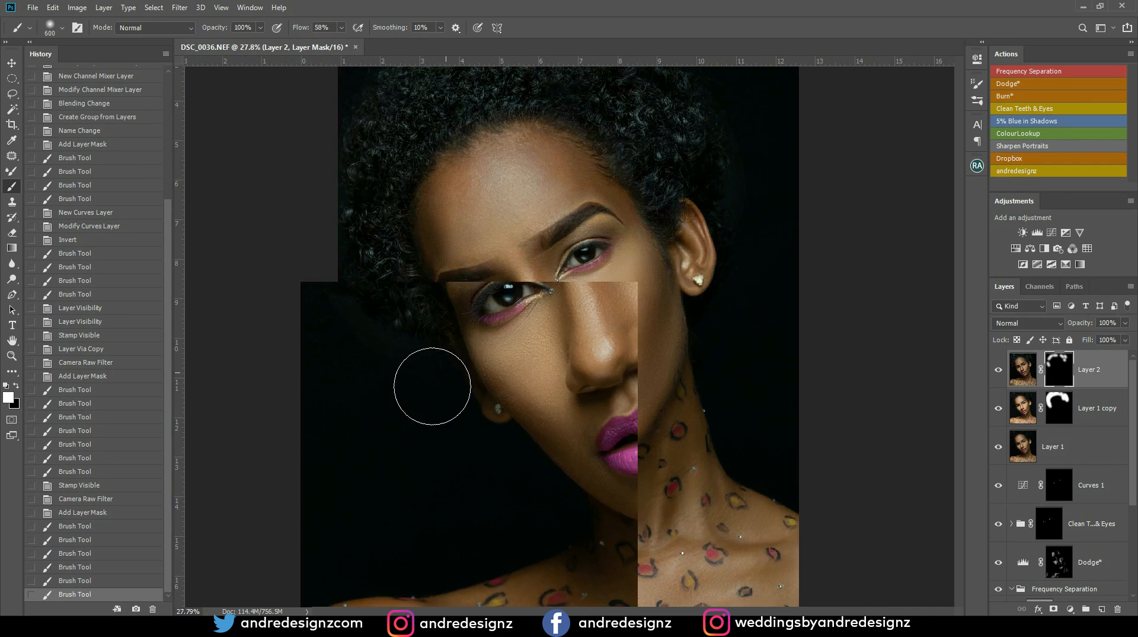
{"action": "scroll", "coordinate": [415, 408], "scroll_direction": "up", "scroll_amount": 1}
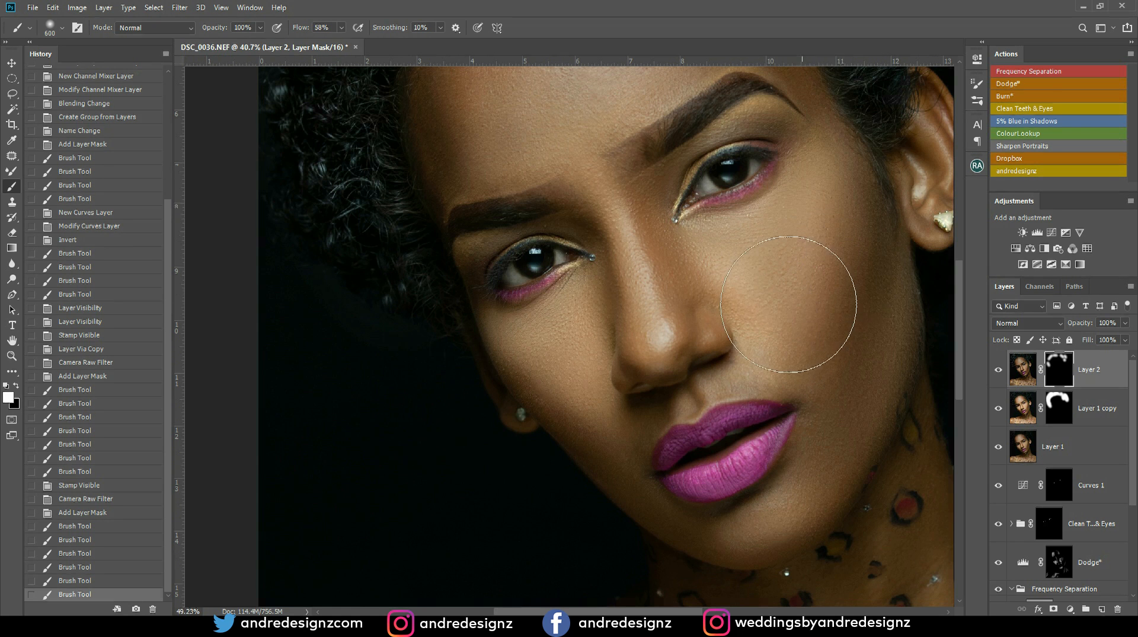
{"action": "scroll", "coordinate": [790, 291], "scroll_direction": "up", "scroll_amount": 2}
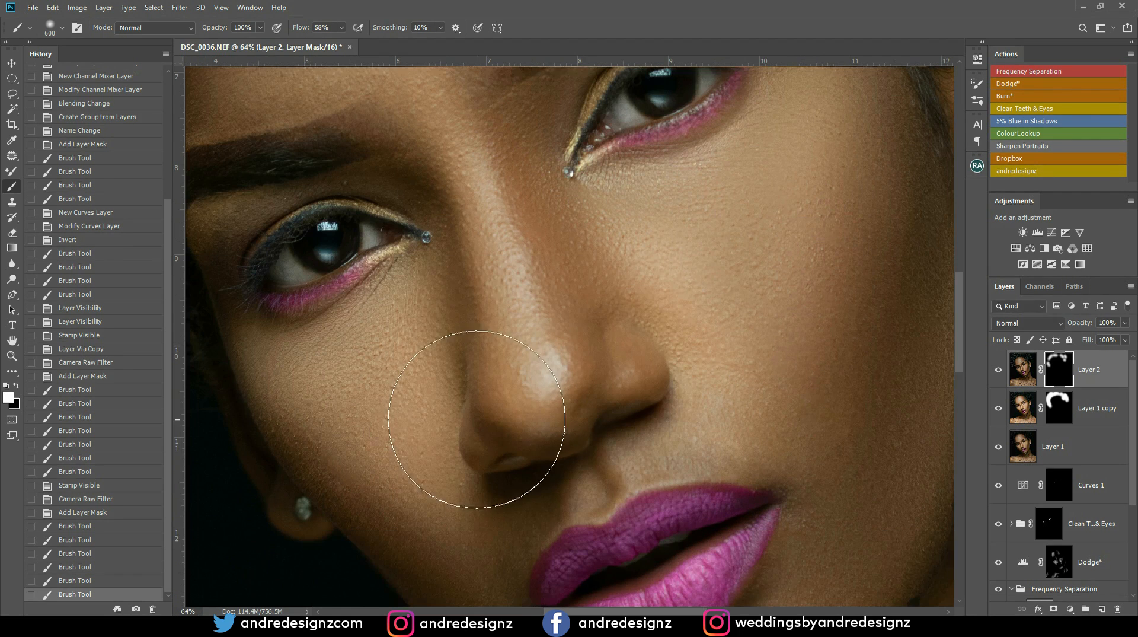
{"action": "scroll", "coordinate": [477, 424], "scroll_direction": "up", "scroll_amount": 2}
{"action": "left_click_drag", "start_coordinate": [426, 364], "coordinate": [542, 245]}
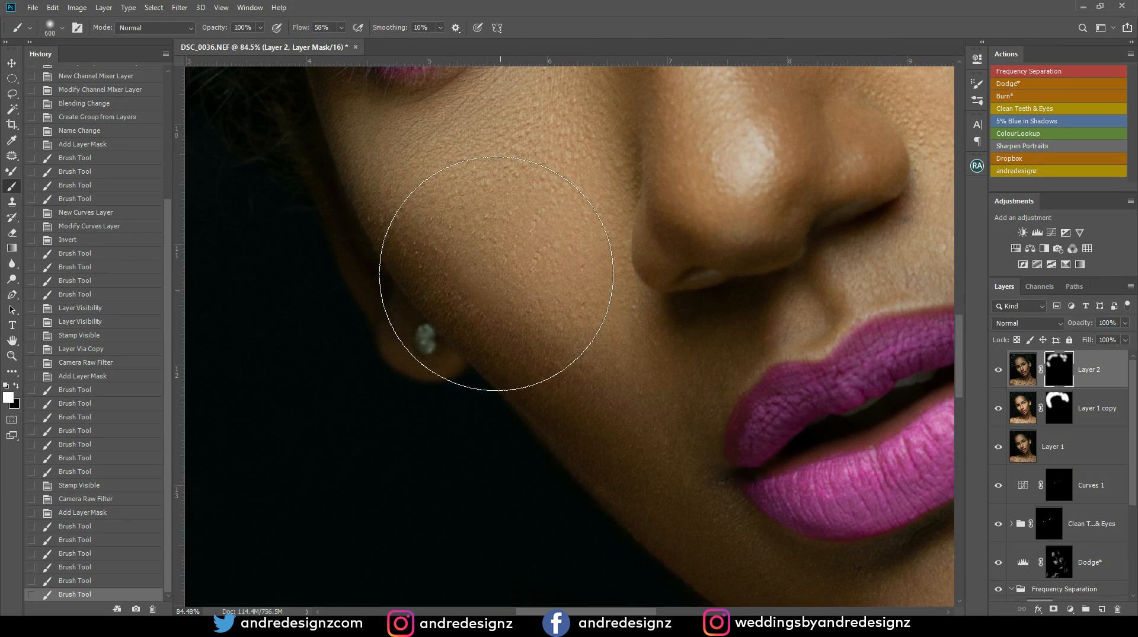
{"action": "key", "text": "bracketleft"}
{"action": "key", "text": "bracketleft"}
{"action": "key", "text": "bracketleft"}
{"action": "key", "text": "bracketleft"}
{"action": "key", "text": "bracketleft"}
{"action": "key", "text": "bracketleft"}
{"action": "key", "text": "bracketleft"}
{"action": "key", "text": "bracketleft"}
{"action": "key", "text": "bracketleft"}
{"action": "key", "text": "bracketleft"}
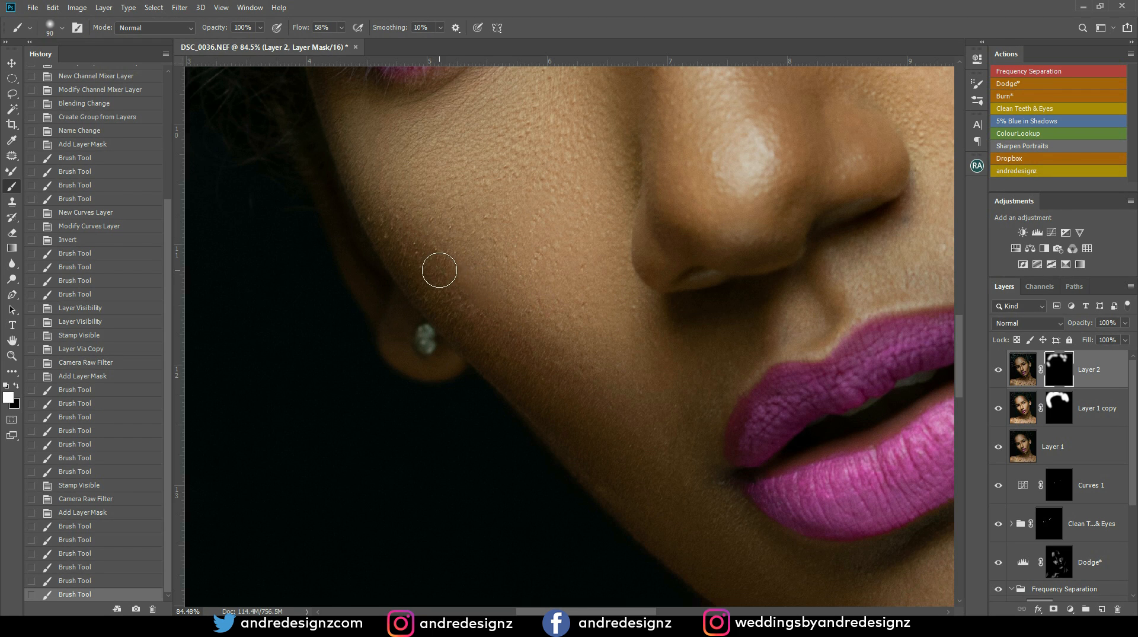
Stamp all visible layers into a new layer above Layer 2 and try patching the shaded cheek beside the earring
{"action": "left_click", "coordinate": [1023, 368]}
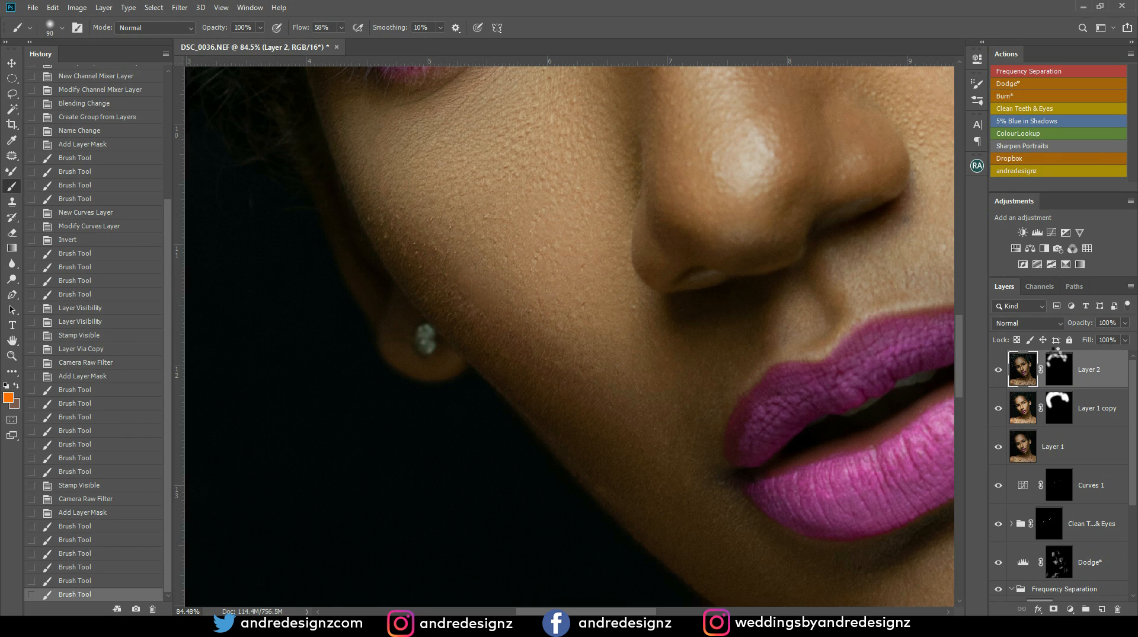
{"action": "key", "text": "ctrl+shift+alt+e"}
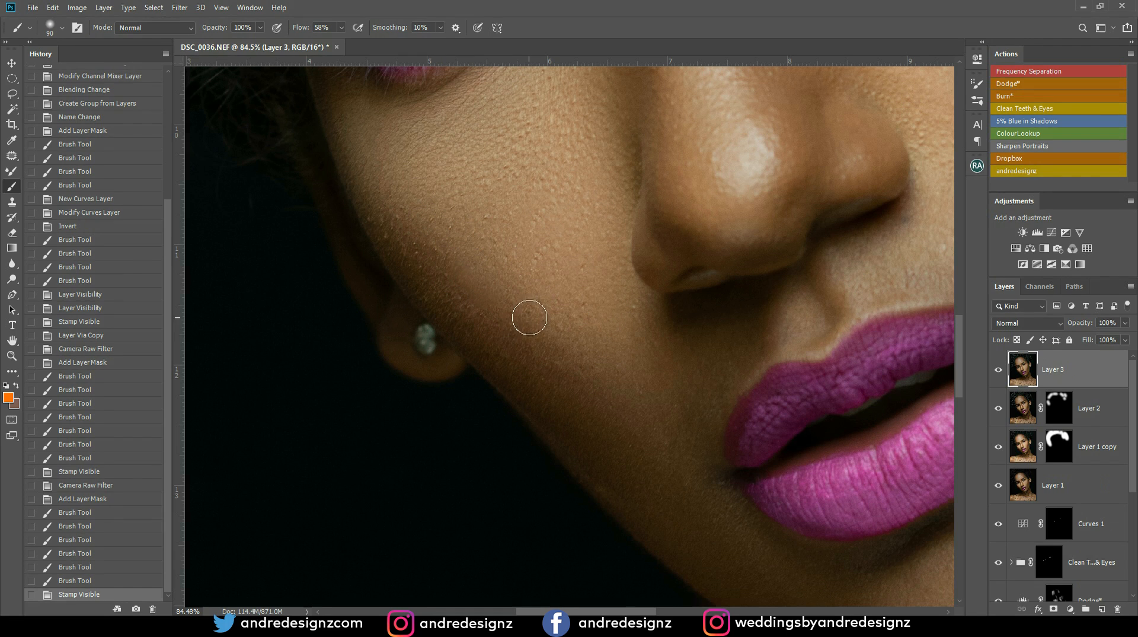
{"action": "key", "text": "j"}
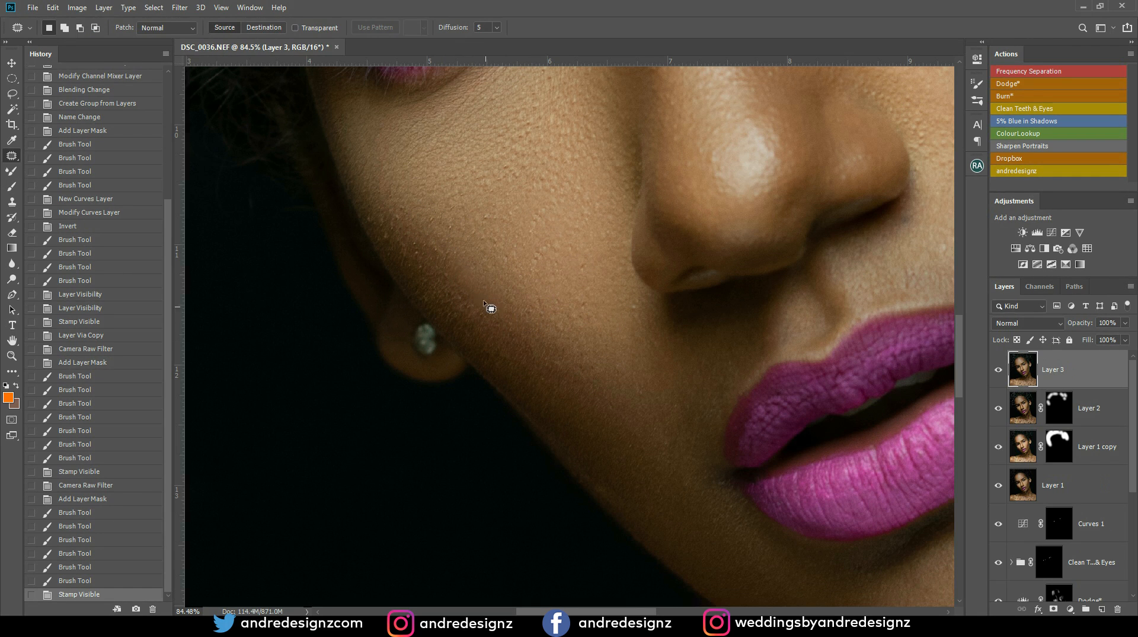
{"action": "mouse_move", "coordinate": [455, 250]}
{"action": "left_mouse_down"}
{"action": "mouse_move", "coordinate": [484, 326]}
{"action": "mouse_move", "coordinate": [525, 305]}
{"action": "mouse_move", "coordinate": [521, 338]}
{"action": "mouse_move", "coordinate": [552, 390]}
{"action": "mouse_move", "coordinate": [577, 381]}
{"action": "left_mouse_up"}
{"action": "key", "text": "ctrl+d"}
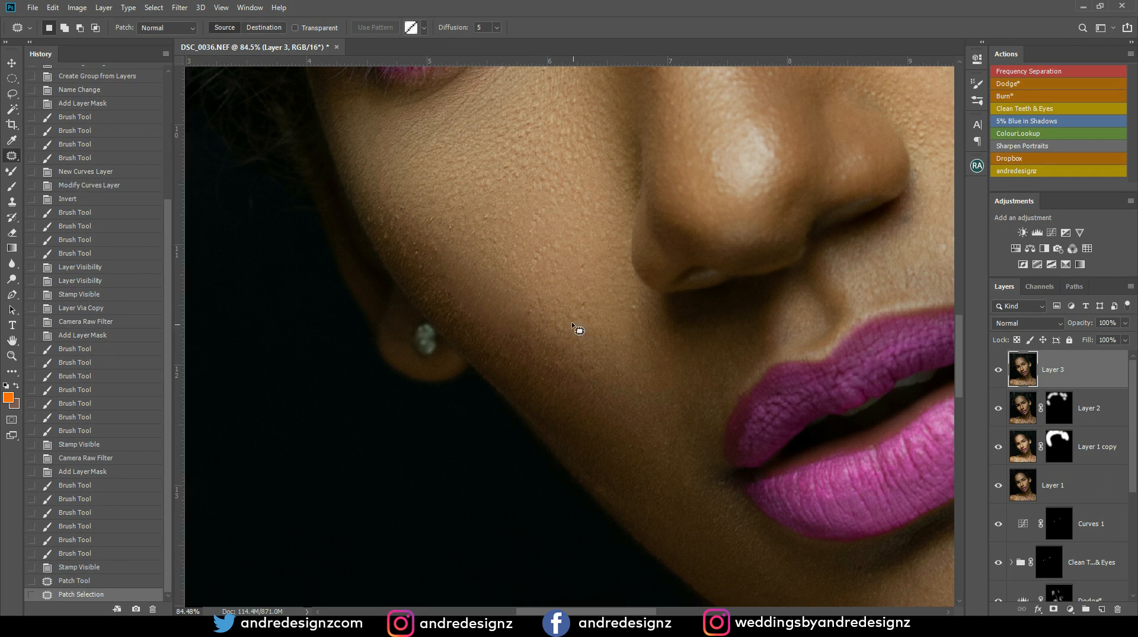
{"action": "mouse_move", "coordinate": [541, 308]}
{"action": "left_mouse_down"}
{"action": "mouse_move", "coordinate": [533, 316]}
{"action": "mouse_move", "coordinate": [559, 339]}
{"action": "left_mouse_up"}
{"action": "key", "text": "ctrl+d"}
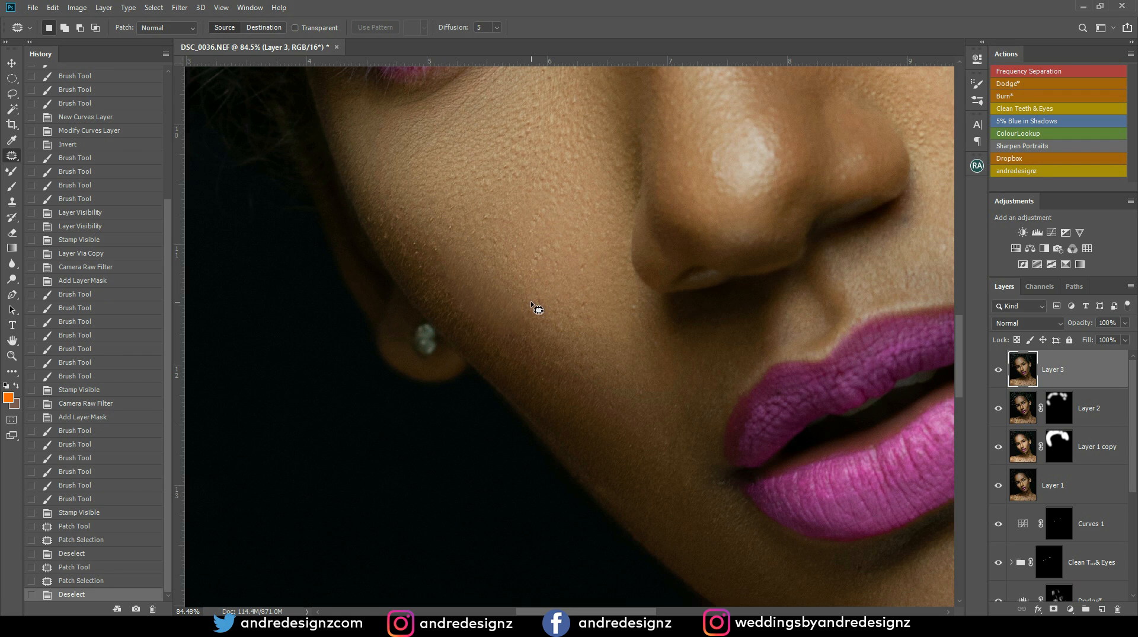
Try cloning over the uneven cheek skin with the 70 px Clone Stamp at 100% flow, and undo the strokes
{"action": "key", "text": "s"}
{"action": "left_click", "coordinate": [520, 369], "text": "alt"}
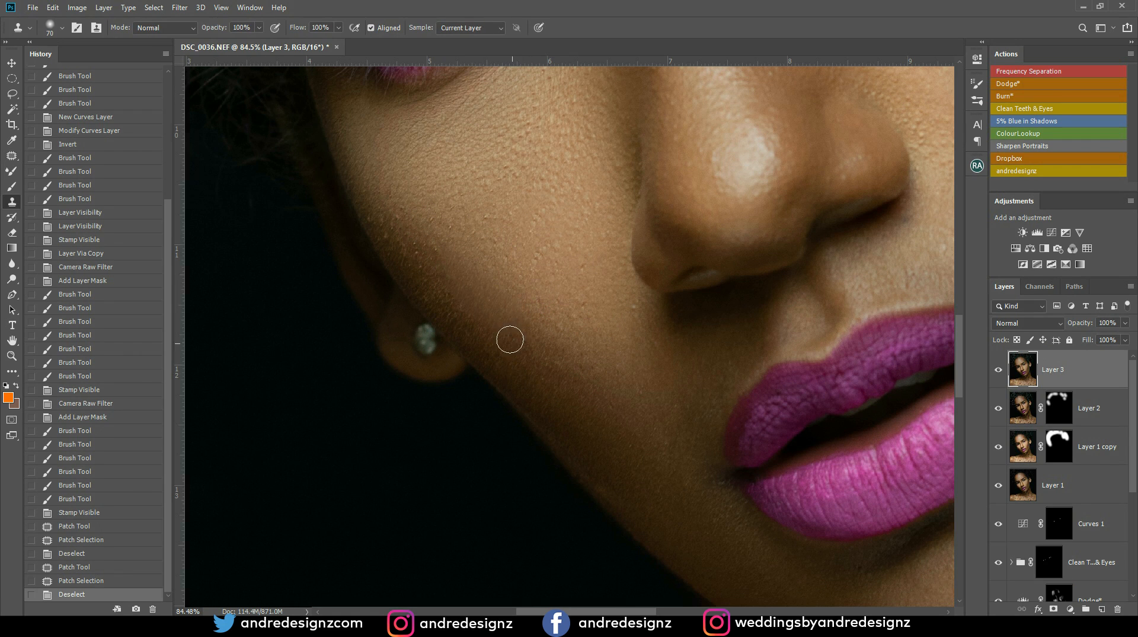
{"action": "left_click_drag", "start_coordinate": [485, 319], "coordinate": [505, 345]}
{"action": "left_click", "coordinate": [498, 357], "text": "alt"}
{"action": "left_click", "coordinate": [464, 299]}
{"action": "left_click_drag", "start_coordinate": [458, 297], "coordinate": [475, 307]}
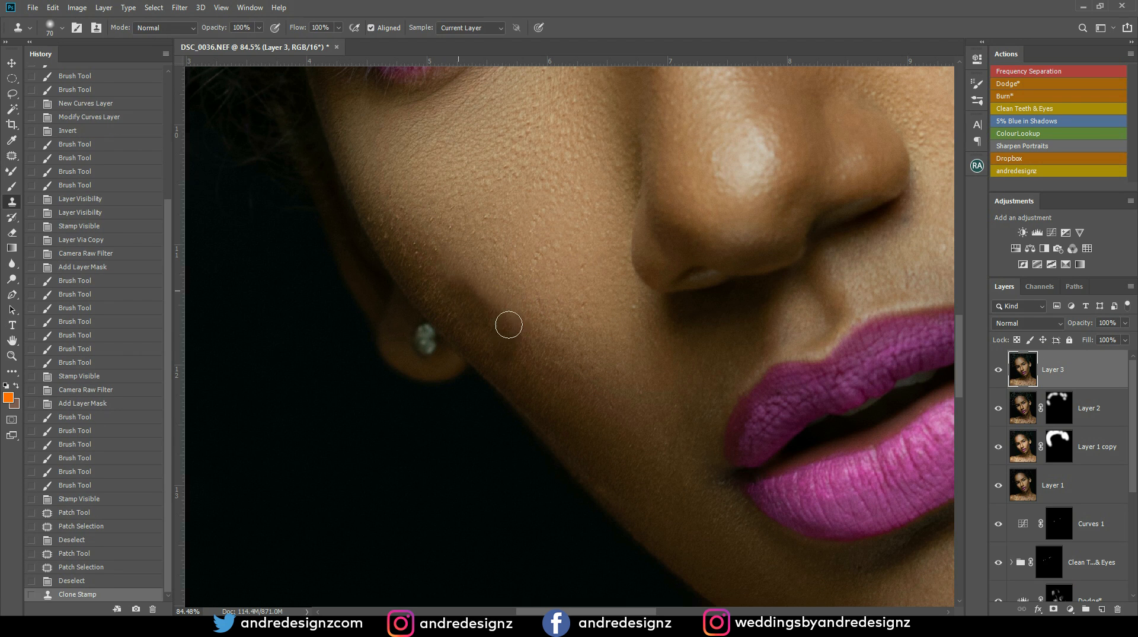
{"action": "left_click", "coordinate": [507, 326], "text": "alt"}
{"action": "key", "text": "ctrl+alt+z"}
{"action": "key", "text": "ctrl+alt+z"}
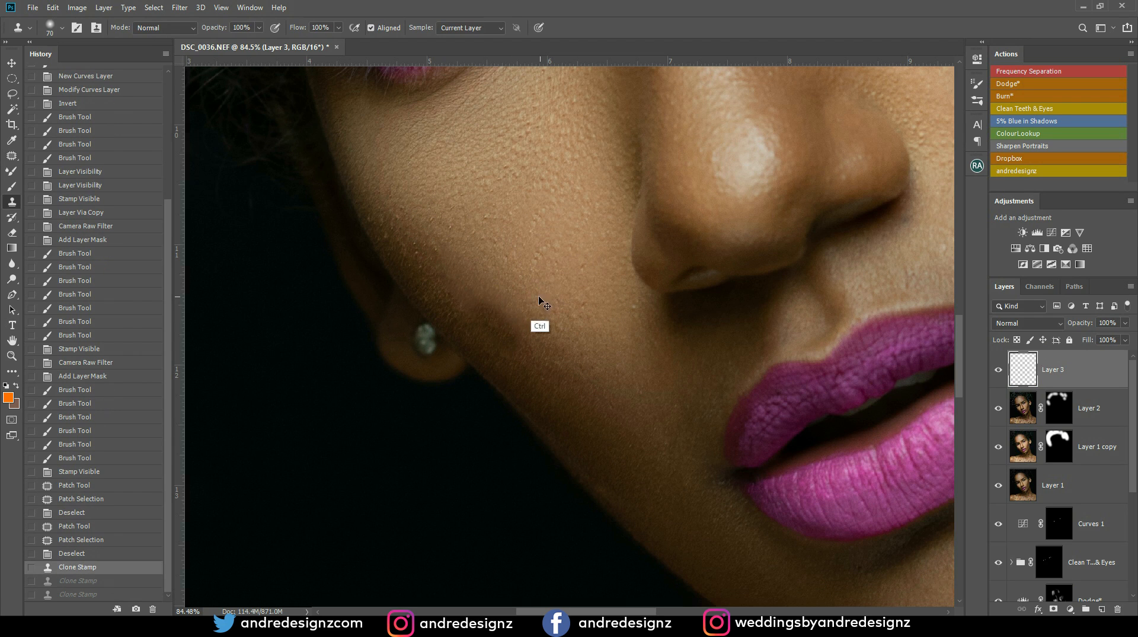
{"action": "key", "text": "ctrl+alt+z"}
Set the Clone Stamp flow to 25% and clone smoother skin over the shaded cheek beside the earring
{"action": "left_click", "coordinate": [338, 28]}
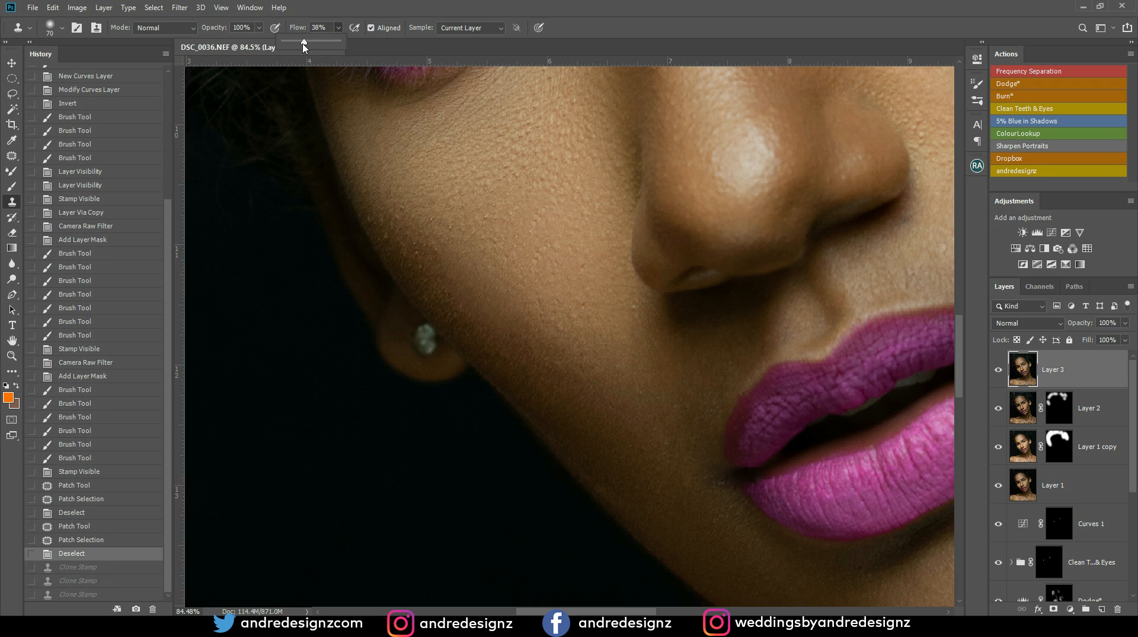
{"action": "left_click", "coordinate": [509, 355], "text": "alt"}
{"action": "left_click", "coordinate": [497, 332]}
{"action": "left_click_drag", "start_coordinate": [487, 314], "coordinate": [461, 287]}
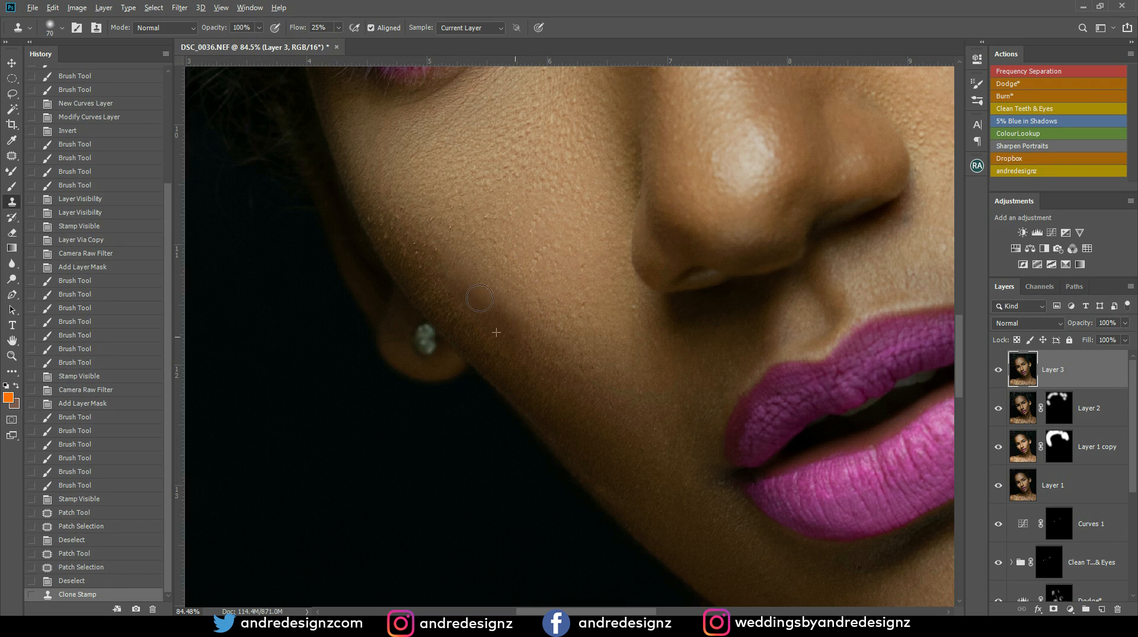
{"action": "mouse_move", "coordinate": [510, 346]}
{"action": "left_mouse_down"}
{"action": "mouse_move", "coordinate": [532, 365]}
{"action": "mouse_move", "coordinate": [516, 334]}
{"action": "mouse_move", "coordinate": [546, 386]}
{"action": "mouse_move", "coordinate": [527, 359]}
{"action": "left_mouse_up"}
{"action": "left_click_drag", "start_coordinate": [432, 270], "coordinate": [511, 368]}
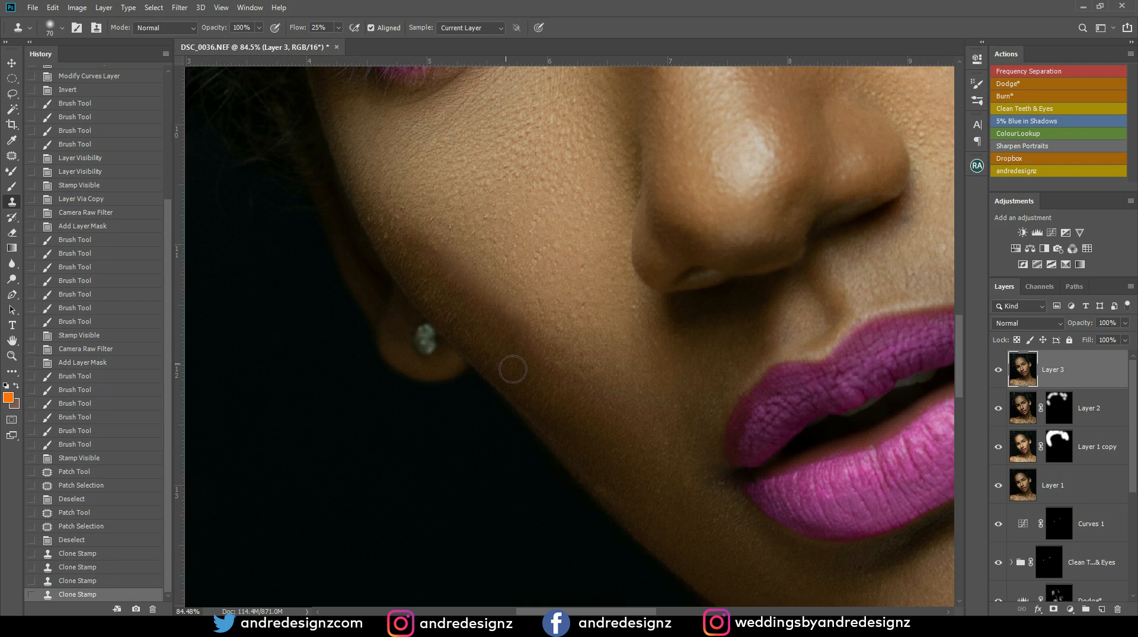
Delete Layer 3 with the patched and cloned cheek after checking it from further out
{"action": "scroll", "coordinate": [507, 294], "scroll_direction": "down", "scroll_amount": 4}
{"action": "scroll", "coordinate": [621, 321], "scroll_direction": "down", "scroll_amount": 3}
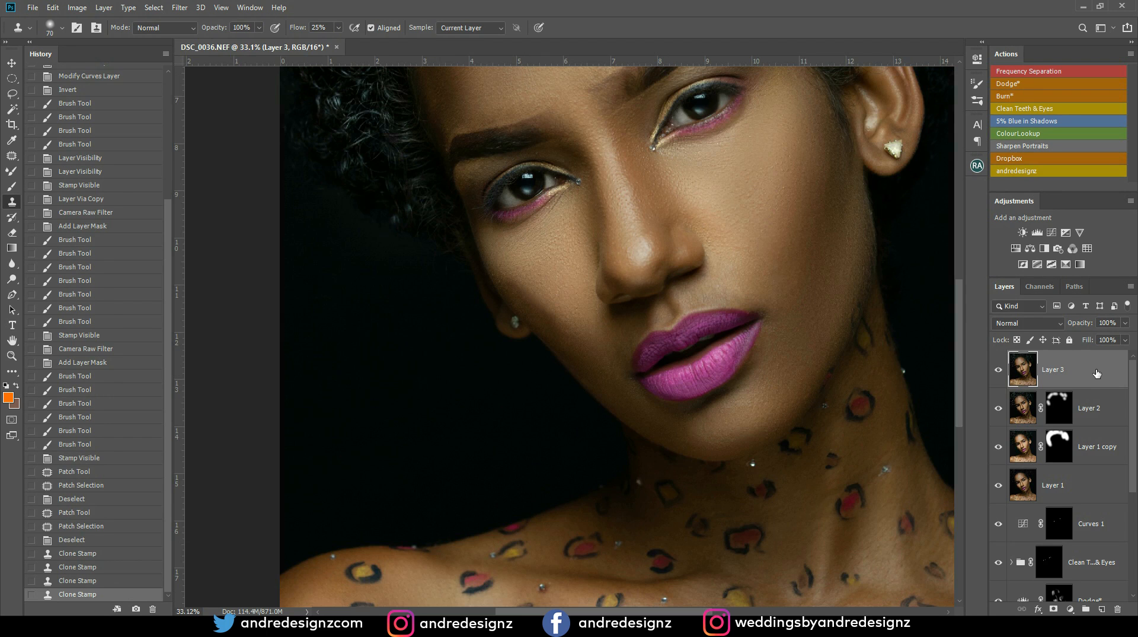
{"action": "key", "text": "Delete"}
{"action": "scroll", "coordinate": [549, 295], "scroll_direction": "up", "scroll_amount": 6}
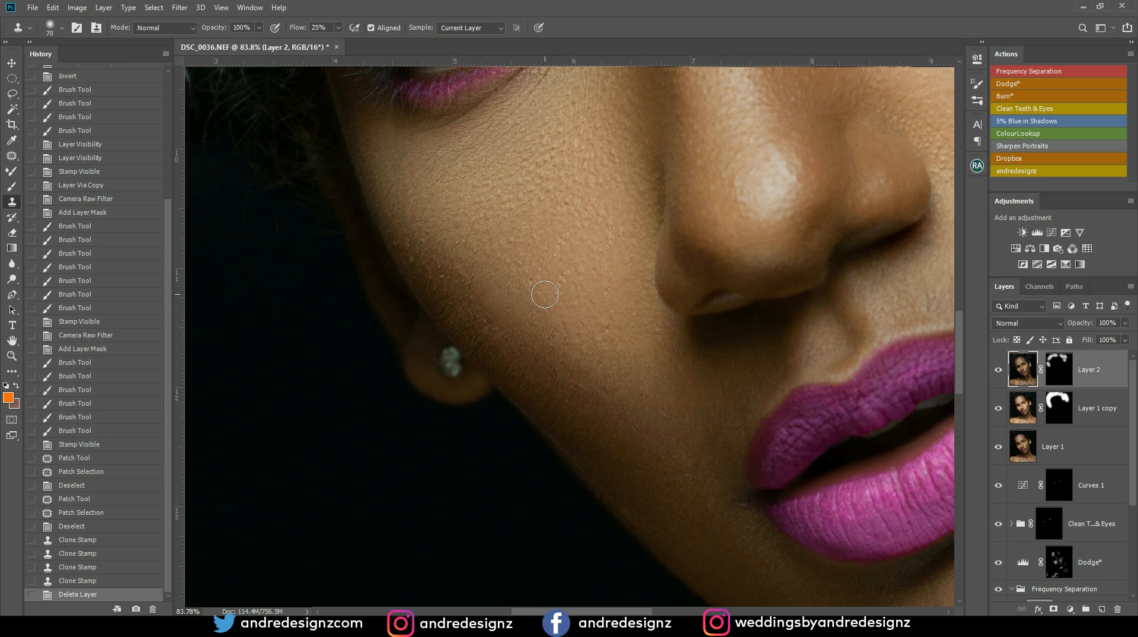
{"action": "key", "text": "j"}
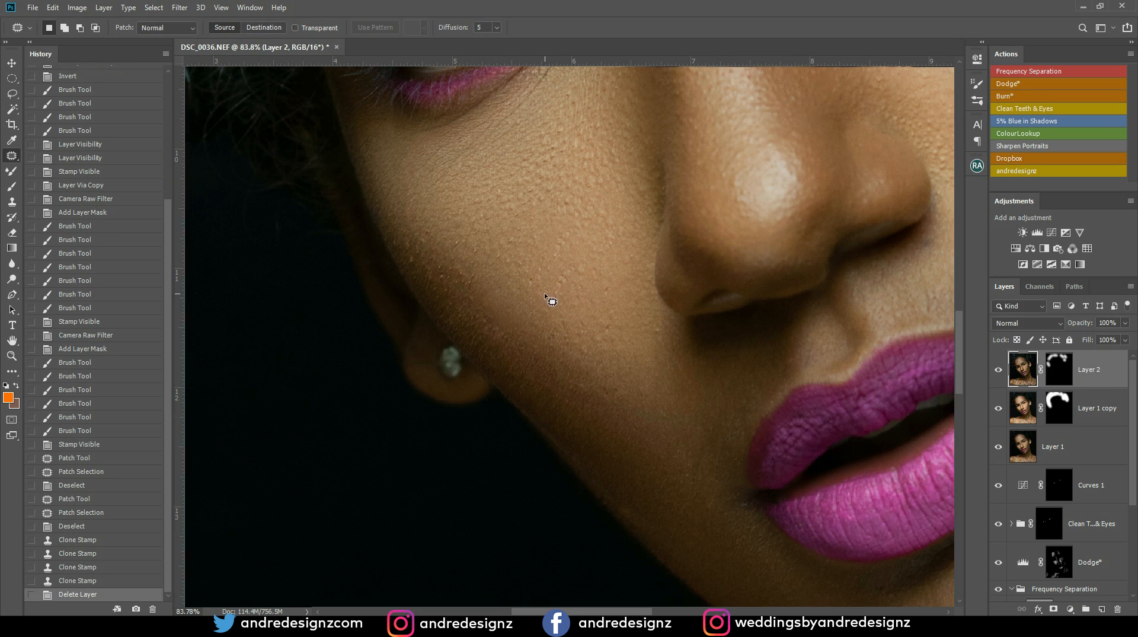
{"action": "left_click_drag", "start_coordinate": [543, 320], "coordinate": [472, 284]}
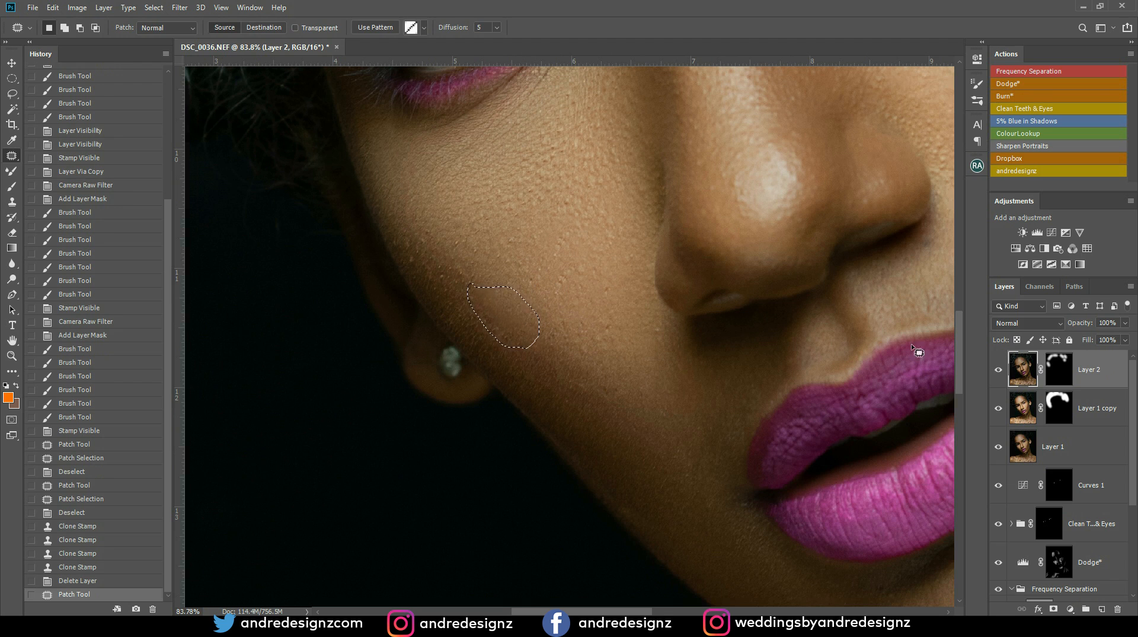
{"action": "key", "text": "ctrl+d"}
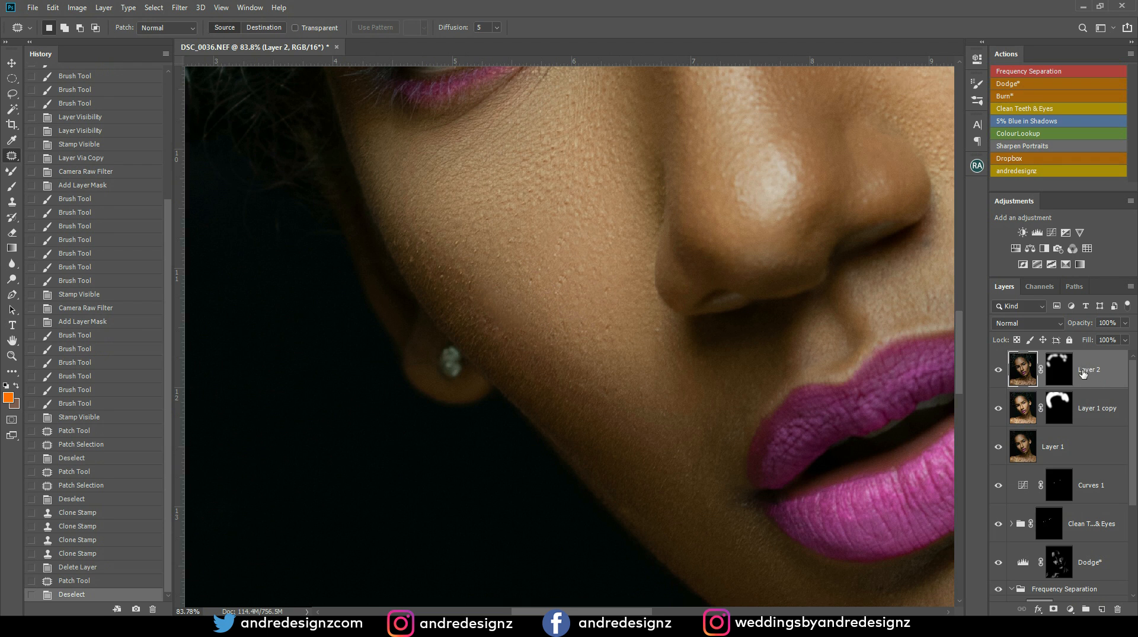
Stamp all visible layers into a new Layer 3 and patch blemishes on the shaded cheek beside the earring
{"action": "key", "text": "ctrl+alt+shift+e"}
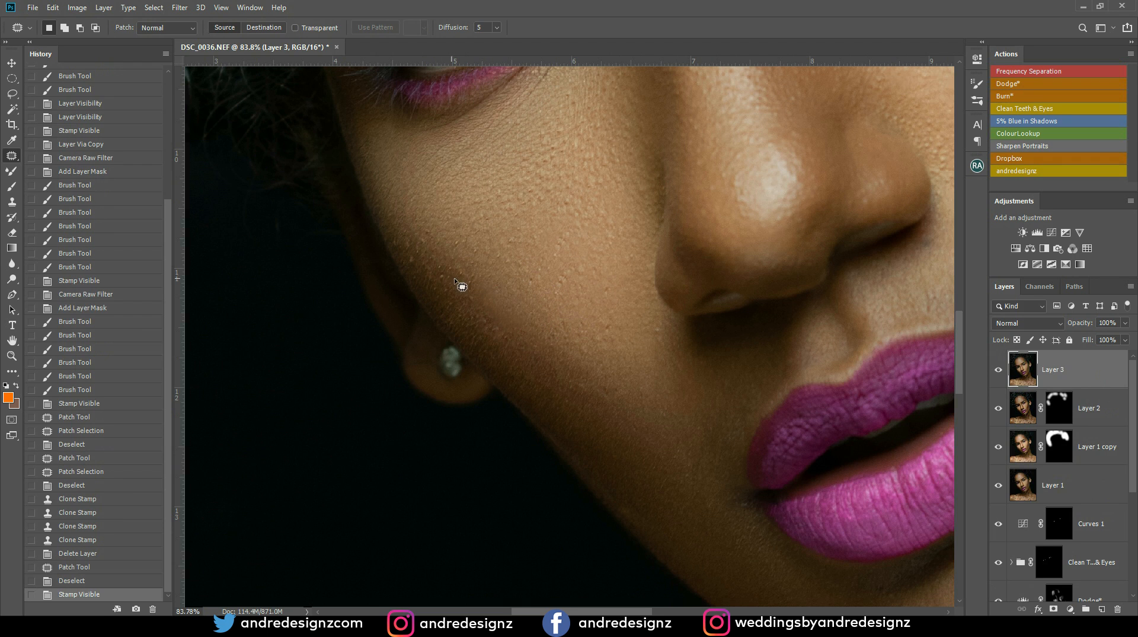
{"action": "mouse_move", "coordinate": [525, 360]}
{"action": "left_mouse_down"}
{"action": "mouse_move", "coordinate": [534, 312]}
{"action": "mouse_move", "coordinate": [575, 276]}
{"action": "left_mouse_up"}
{"action": "key", "text": "ctrl+d"}
{"action": "left_click_drag", "start_coordinate": [520, 320], "coordinate": [537, 318]}
{"action": "left_click_drag", "start_coordinate": [533, 316], "coordinate": [541, 327]}
{"action": "key", "text": "ctrl+d"}
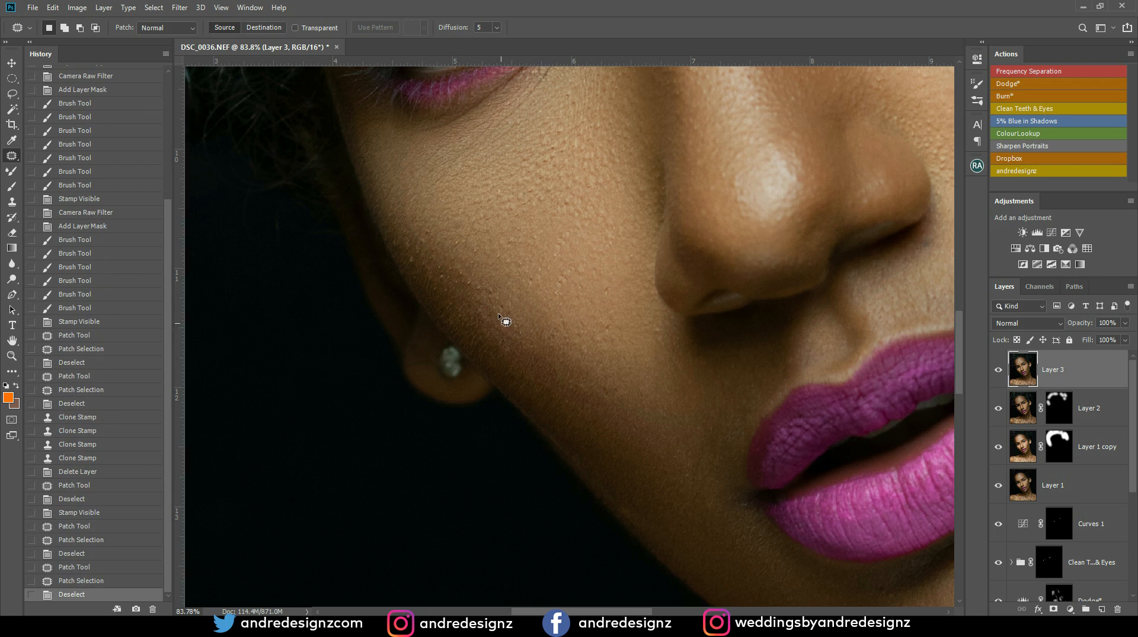
Patch the rough skin spots on the middle and lower cheek between the earring and the nose on Layer 3
{"action": "mouse_move", "coordinate": [476, 283]}
{"action": "left_mouse_down"}
{"action": "mouse_move", "coordinate": [504, 284]}
{"action": "mouse_move", "coordinate": [510, 339]}
{"action": "mouse_move", "coordinate": [540, 366]}
{"action": "mouse_move", "coordinate": [553, 344]}
{"action": "mouse_move", "coordinate": [617, 325]}
{"action": "mouse_move", "coordinate": [609, 338]}
{"action": "left_mouse_up"}
{"action": "key", "text": "ctrl+d"}
{"action": "key", "text": "ctrl+d"}
{"action": "key", "text": "ctrl+d"}
{"action": "key", "text": "ctrl+d"}
{"action": "key", "text": "ctrl+d"}
{"action": "mouse_move", "coordinate": [609, 330]}
{"action": "left_mouse_down"}
{"action": "mouse_move", "coordinate": [611, 284]}
{"action": "mouse_move", "coordinate": [558, 296]}
{"action": "left_mouse_up"}
{"action": "mouse_move", "coordinate": [560, 291]}
{"action": "left_mouse_down"}
{"action": "mouse_move", "coordinate": [575, 268]}
{"action": "mouse_move", "coordinate": [563, 286]}
{"action": "left_mouse_up"}
{"action": "left_click_drag", "start_coordinate": [566, 279], "coordinate": [606, 231]}
{"action": "key", "text": "ctrl+d"}
{"action": "key", "text": "ctrl+d"}
{"action": "left_click_drag", "start_coordinate": [537, 294], "coordinate": [527, 274]}
{"action": "left_click_drag", "start_coordinate": [530, 283], "coordinate": [531, 293]}
{"action": "key", "text": "ctrl+d"}
Patch the small bumps along the outer edge of the cheek above the earring
{"action": "left_click_drag", "start_coordinate": [413, 265], "coordinate": [472, 242]}
{"action": "key", "text": "ctrl+d"}
{"action": "mouse_move", "coordinate": [466, 241]}
{"action": "left_mouse_down"}
{"action": "mouse_move", "coordinate": [481, 236]}
{"action": "mouse_move", "coordinate": [484, 252]}
{"action": "left_mouse_up"}
{"action": "key", "text": "ctrl+d"}
{"action": "mouse_move", "coordinate": [481, 252]}
{"action": "left_mouse_down"}
{"action": "mouse_move", "coordinate": [510, 243]}
{"action": "mouse_move", "coordinate": [519, 269]}
{"action": "mouse_move", "coordinate": [479, 287]}
{"action": "mouse_move", "coordinate": [484, 279]}
{"action": "mouse_move", "coordinate": [447, 279]}
{"action": "mouse_move", "coordinate": [479, 279]}
{"action": "left_mouse_up"}
{"action": "key", "text": "ctrl+d"}
{"action": "key", "text": "ctrl+d"}
{"action": "key", "text": "ctrl+d"}
{"action": "key", "text": "ctrl+d"}
{"action": "mouse_move", "coordinate": [429, 231]}
{"action": "left_mouse_down"}
{"action": "mouse_move", "coordinate": [439, 238]}
{"action": "mouse_move", "coordinate": [426, 239]}
{"action": "left_mouse_up"}
{"action": "mouse_move", "coordinate": [423, 242]}
{"action": "left_mouse_down"}
{"action": "mouse_move", "coordinate": [434, 245]}
{"action": "mouse_move", "coordinate": [419, 249]}
{"action": "left_mouse_up"}
{"action": "key", "text": "ctrl+d"}
{"action": "left_click_drag", "start_coordinate": [418, 252], "coordinate": [428, 252]}
{"action": "key", "text": "ctrl+d"}
Patch the remaining spots on the upper cheek below the eye and along the cheek's shadow line, and check the wider face
{"action": "left_click_drag", "start_coordinate": [567, 147], "coordinate": [568, 138]}
{"action": "mouse_move", "coordinate": [564, 141]}
{"action": "left_mouse_down"}
{"action": "mouse_move", "coordinate": [576, 95]}
{"action": "mouse_move", "coordinate": [566, 108]}
{"action": "left_mouse_up"}
{"action": "key", "text": "ctrl+d"}
{"action": "left_click_drag", "start_coordinate": [462, 269], "coordinate": [480, 271]}
{"action": "key", "text": "ctrl+d"}
{"action": "mouse_move", "coordinate": [477, 269]}
{"action": "left_mouse_down"}
{"action": "mouse_move", "coordinate": [491, 278]}
{"action": "mouse_move", "coordinate": [486, 296]}
{"action": "mouse_move", "coordinate": [519, 297]}
{"action": "mouse_move", "coordinate": [505, 301]}
{"action": "left_mouse_up"}
{"action": "key", "text": "ctrl+d"}
{"action": "left_click_drag", "start_coordinate": [510, 298], "coordinate": [534, 305]}
{"action": "left_click_drag", "start_coordinate": [665, 337], "coordinate": [658, 344]}
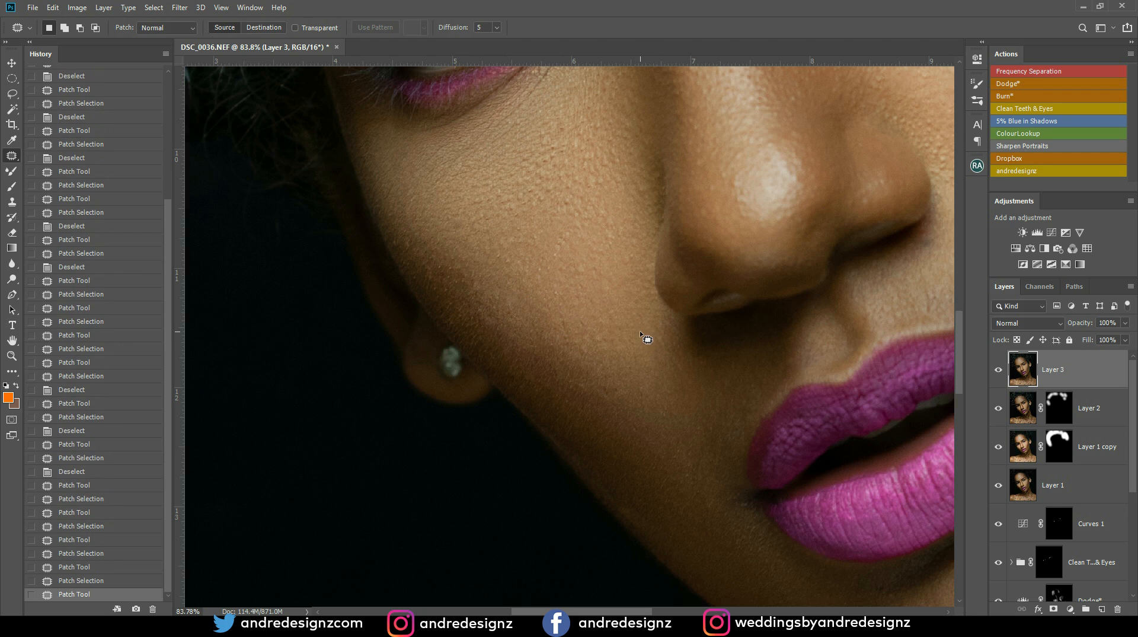
{"action": "scroll", "coordinate": [646, 338], "scroll_direction": "down", "scroll_amount": 5}
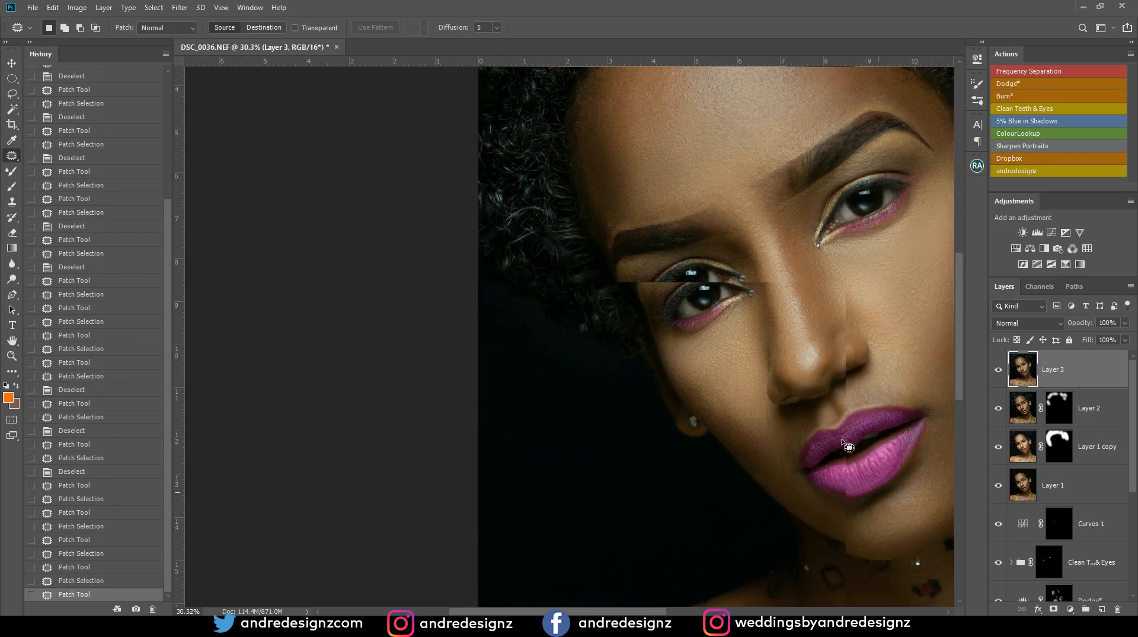
Patch the rough skin spots along the shaded jawline between the earring and the corner of the mouth, and check the whole portrait
{"action": "scroll", "coordinate": [536, 391], "scroll_direction": "up", "scroll_amount": 4}
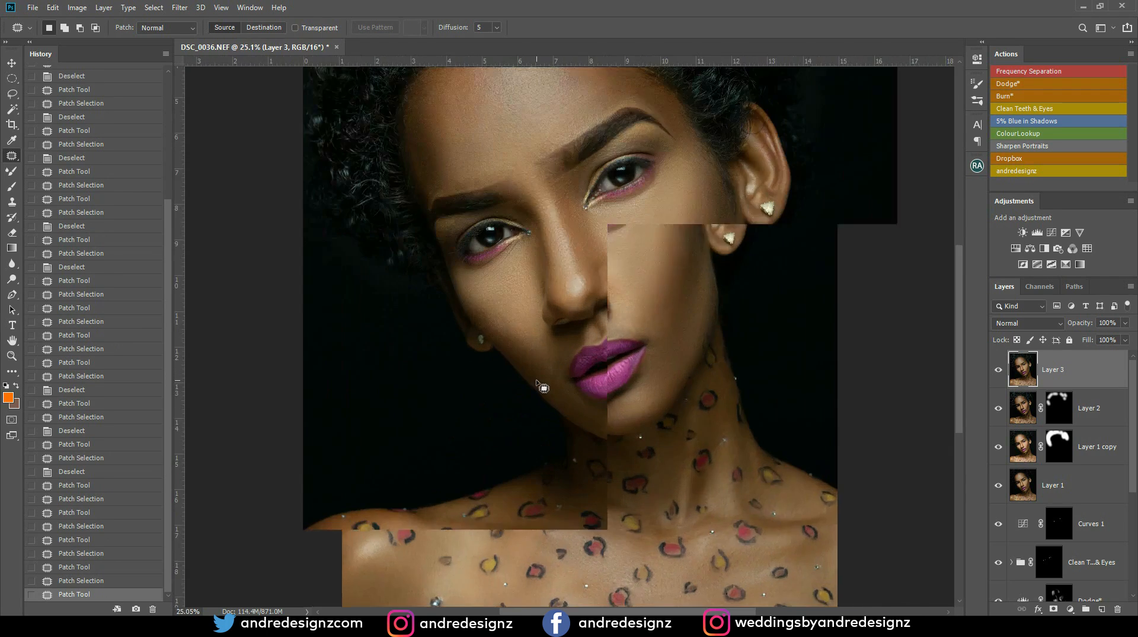
{"action": "scroll", "coordinate": [551, 406], "scroll_direction": "up", "scroll_amount": 4}
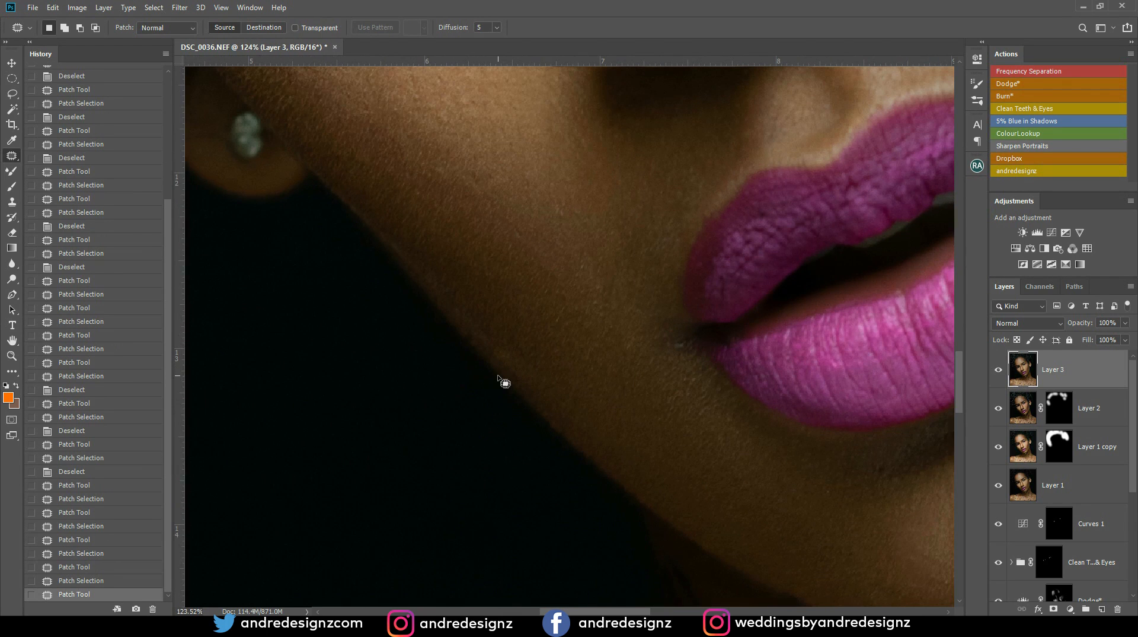
{"action": "mouse_move", "coordinate": [502, 362]}
{"action": "left_mouse_down"}
{"action": "mouse_move", "coordinate": [526, 385]}
{"action": "mouse_move", "coordinate": [574, 394]}
{"action": "mouse_move", "coordinate": [620, 444]}
{"action": "left_mouse_up"}
{"action": "left_click", "coordinate": [600, 378]}
{"action": "left_click_drag", "start_coordinate": [500, 324], "coordinate": [542, 363]}
{"action": "left_click", "coordinate": [554, 345]}
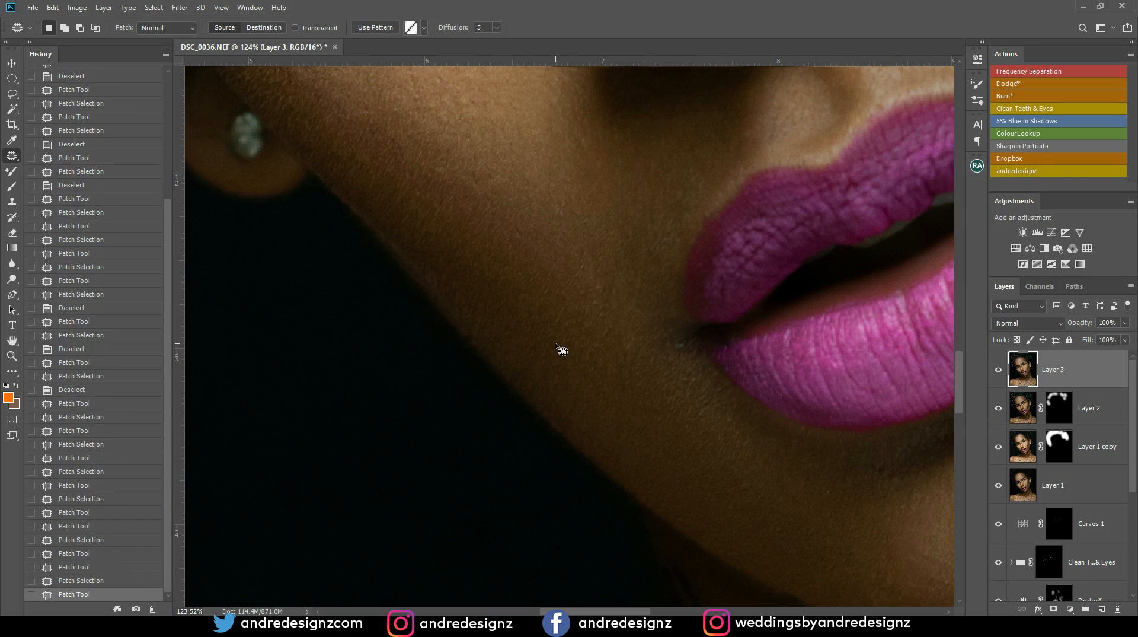
{"action": "scroll", "coordinate": [569, 348], "scroll_direction": "down", "scroll_amount": 7}
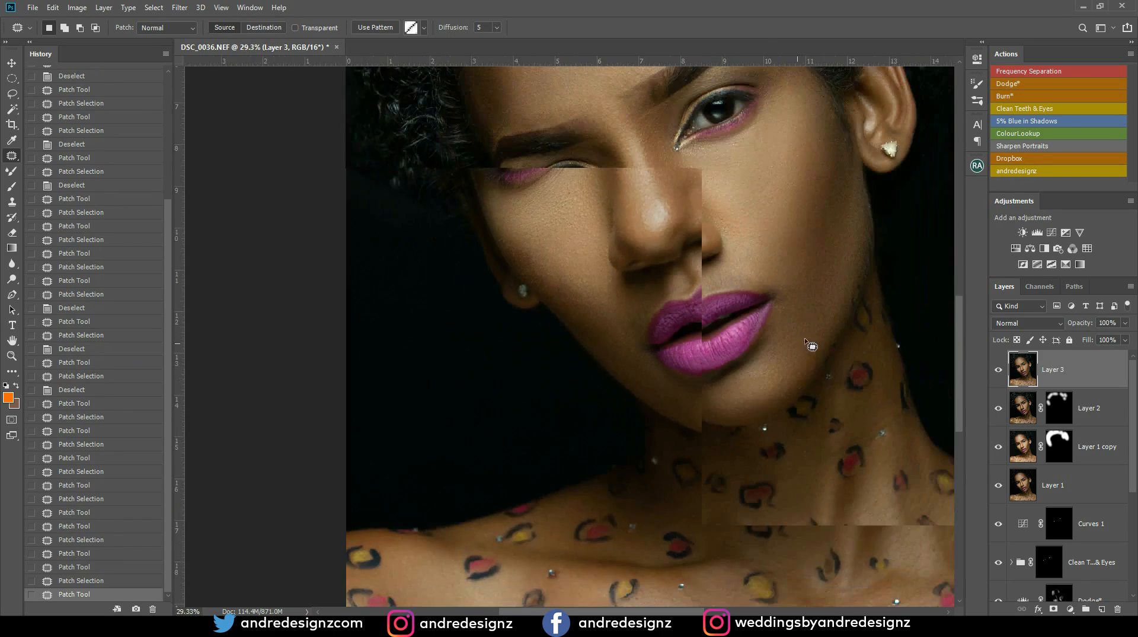
{"action": "scroll", "coordinate": [835, 320], "scroll_direction": "down", "scroll_amount": 1}
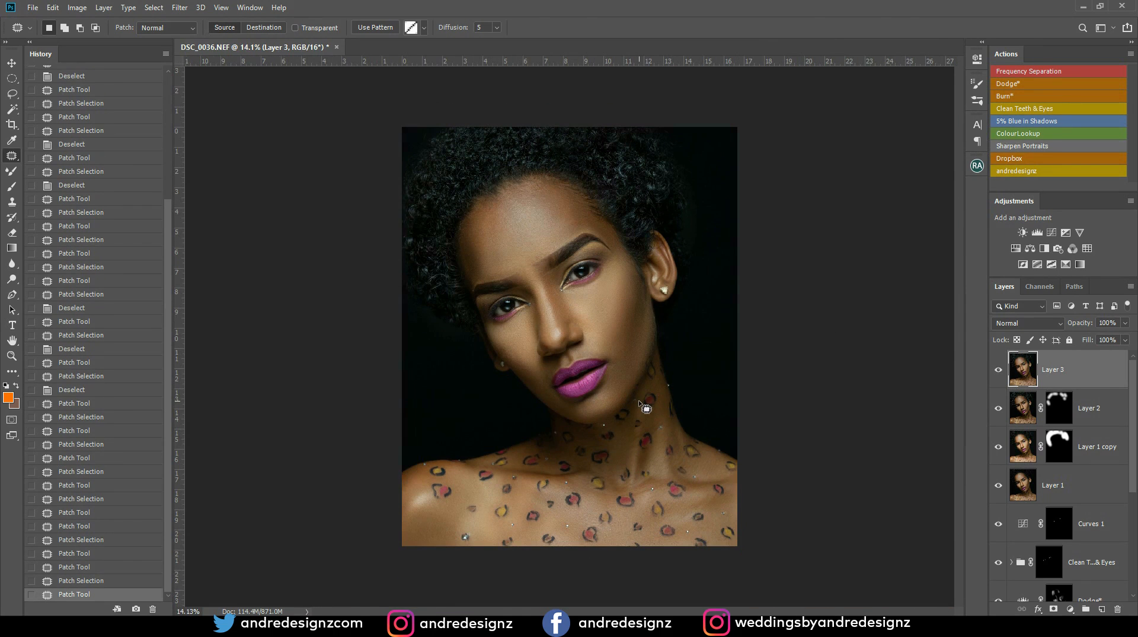
{"action": "scroll", "coordinate": [639, 404], "scroll_direction": "up", "scroll_amount": 1}
{"action": "scroll", "coordinate": [640, 415], "scroll_direction": "down", "scroll_amount": 2}
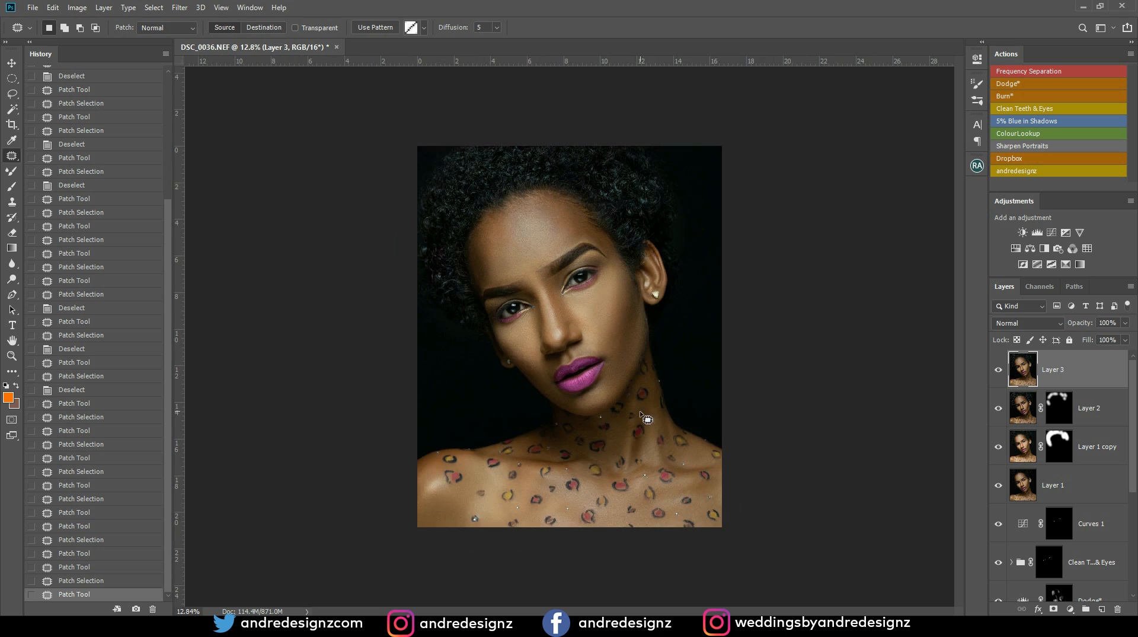
{"action": "scroll", "coordinate": [514, 570], "scroll_direction": "up", "scroll_amount": 3}
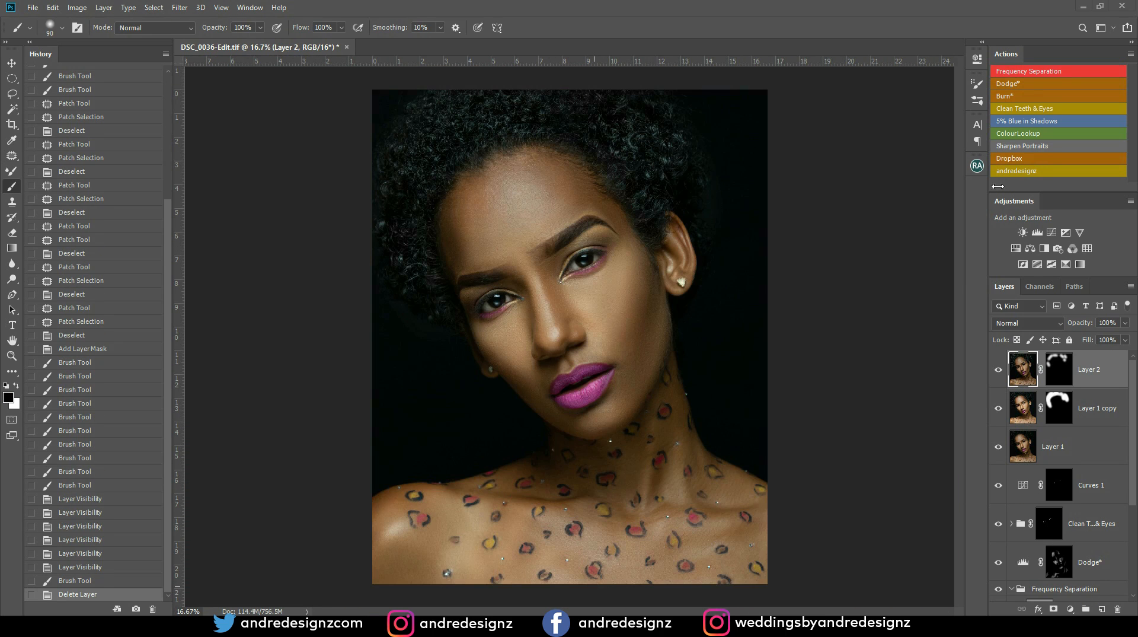
Run the 5% Blue in Shadows action to add colour balance adjustments above Layer 2
{"action": "double_click", "coordinate": [1101, 363]}
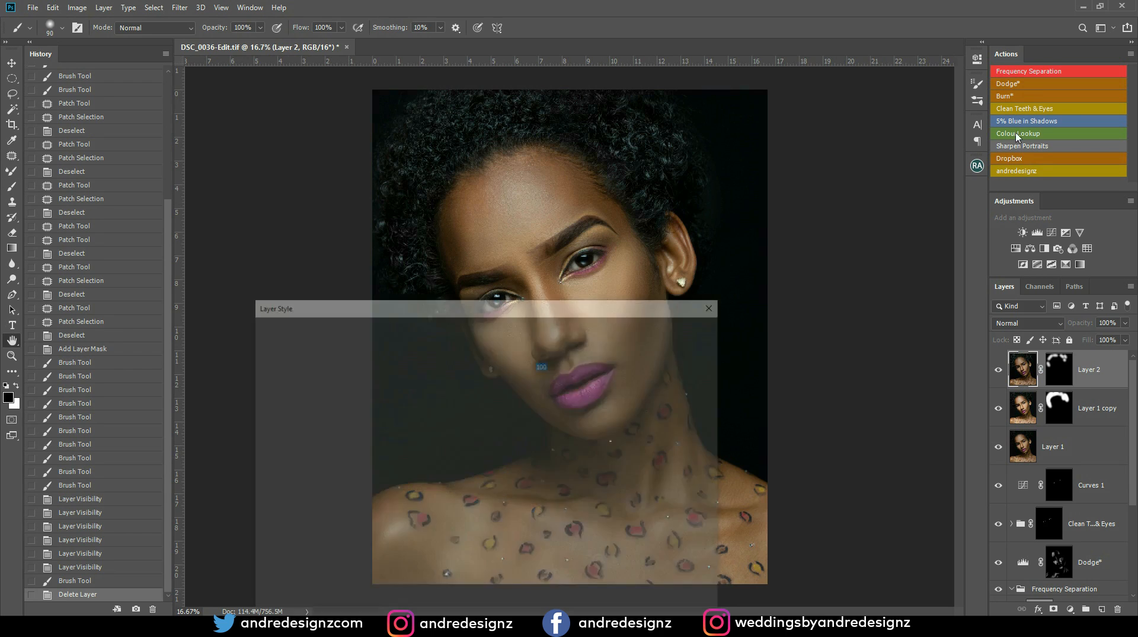
{"action": "left_click", "coordinate": [710, 353]}
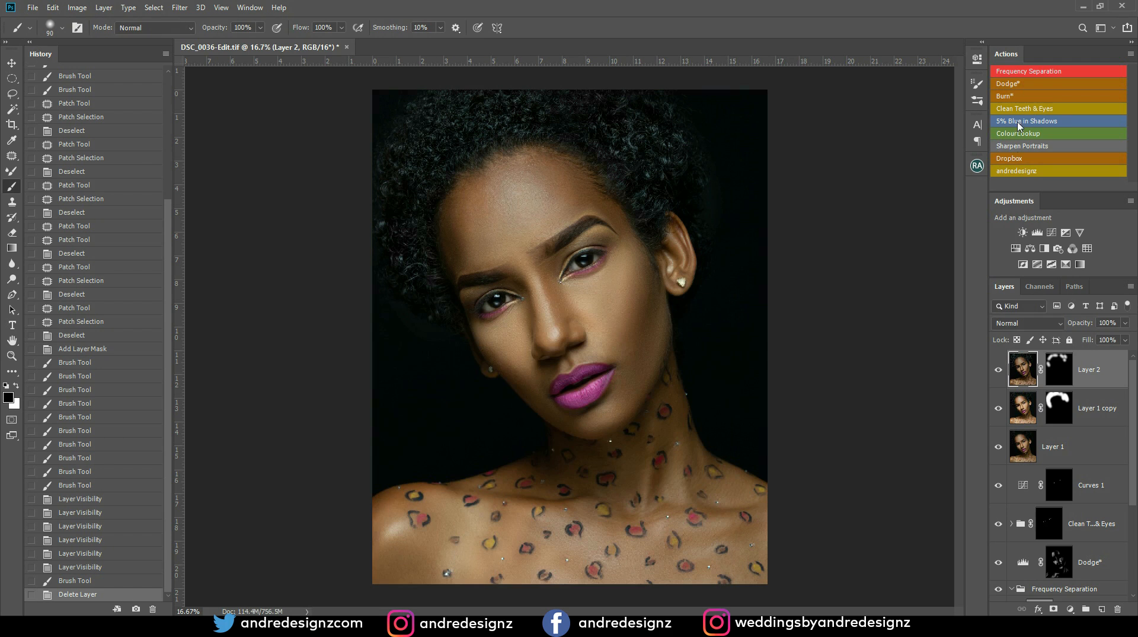
{"action": "left_click", "coordinate": [1039, 122]}
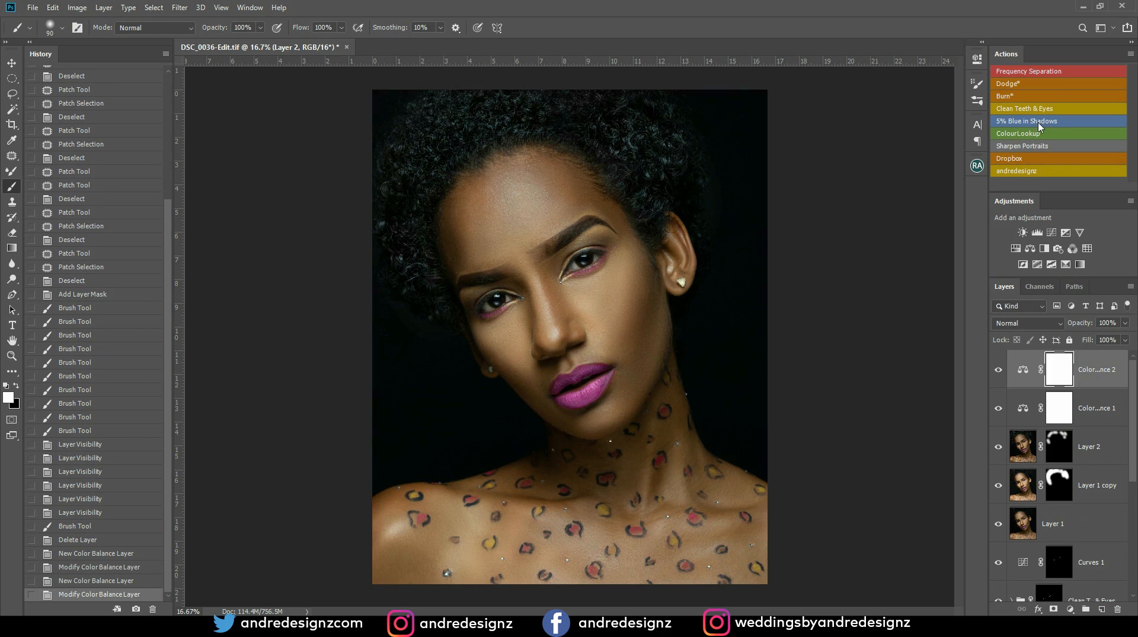
Try the topmost colour balance layer at reduced and 100% opacity, and compare the portrait with that layer hidden and shown
{"action": "left_click", "coordinate": [1125, 323]}
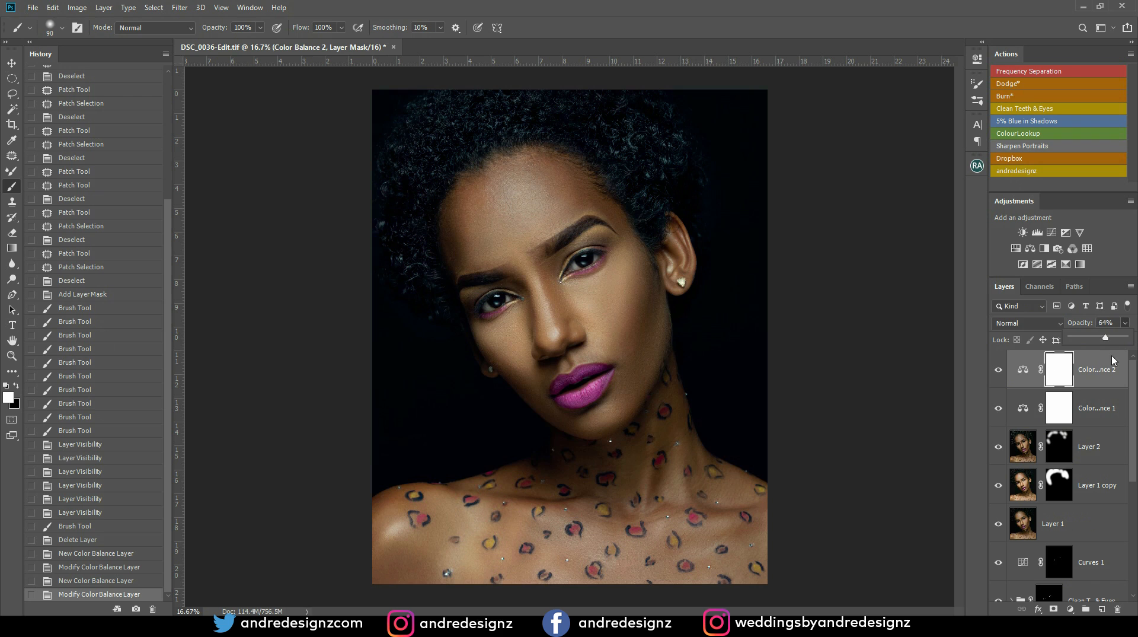
{"action": "left_click_drag", "start_coordinate": [1082, 363], "coordinate": [1125, 337]}
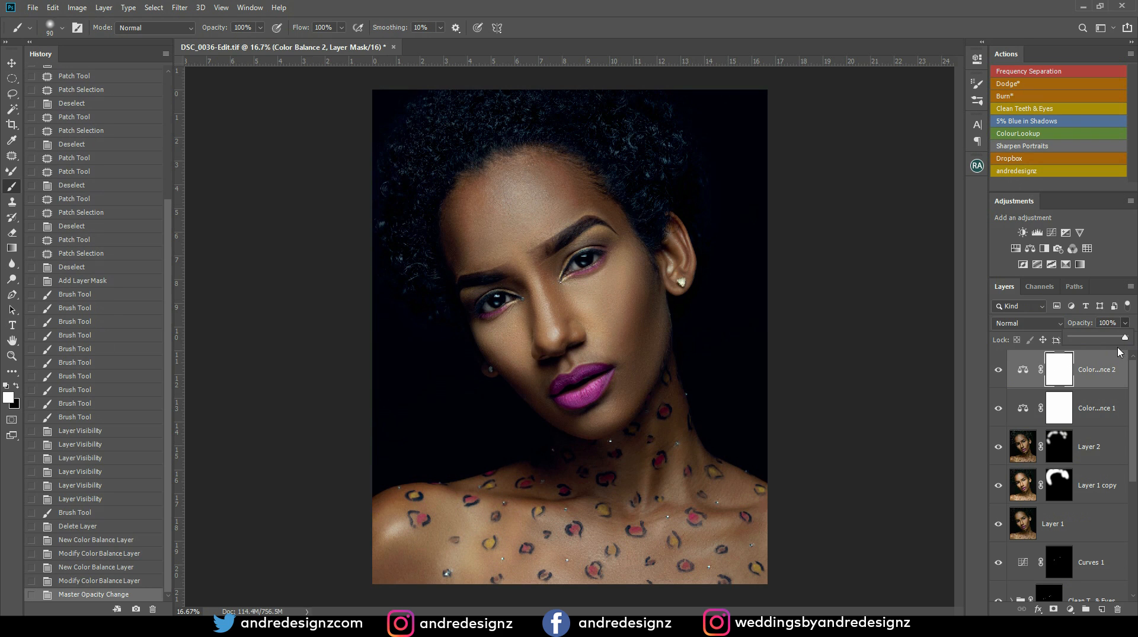
{"action": "left_click", "coordinate": [987, 368]}
{"action": "left_click", "coordinate": [998, 371]}
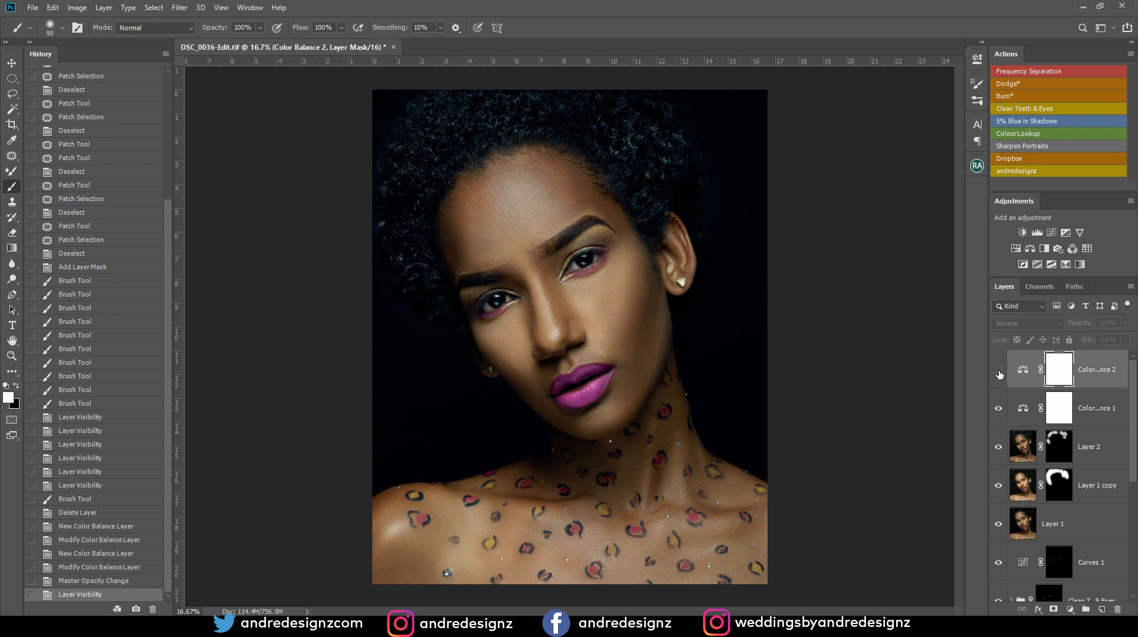
{"action": "left_click", "coordinate": [998, 372]}
{"action": "left_click", "coordinate": [998, 371]}
{"action": "left_click", "coordinate": [998, 371]}
Set the topmost colour balance layer's opacity to 54%
{"action": "left_click", "coordinate": [1124, 325]}
{"action": "left_click_drag", "start_coordinate": [1100, 343], "coordinate": [1102, 345]}
{"action": "left_click", "coordinate": [1101, 365]}
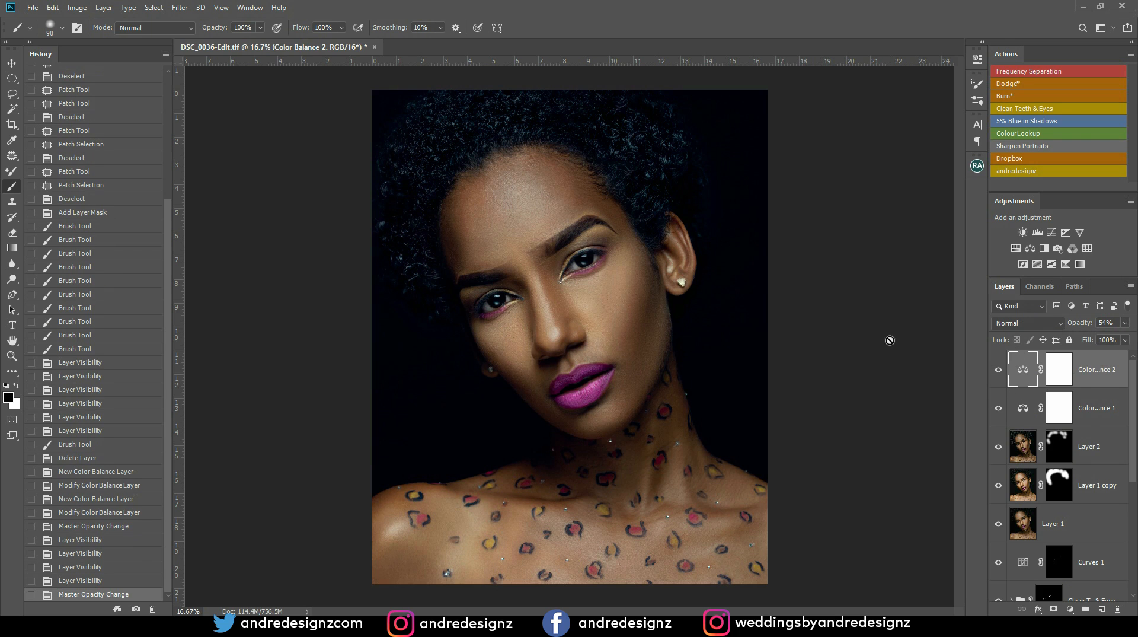
Float the document window, duplicate the image with its layers, and dock both documents back as tabs
{"action": "left_click_drag", "start_coordinate": [330, 46], "coordinate": [344, 77]}
{"action": "right_click", "coordinate": [344, 77]}
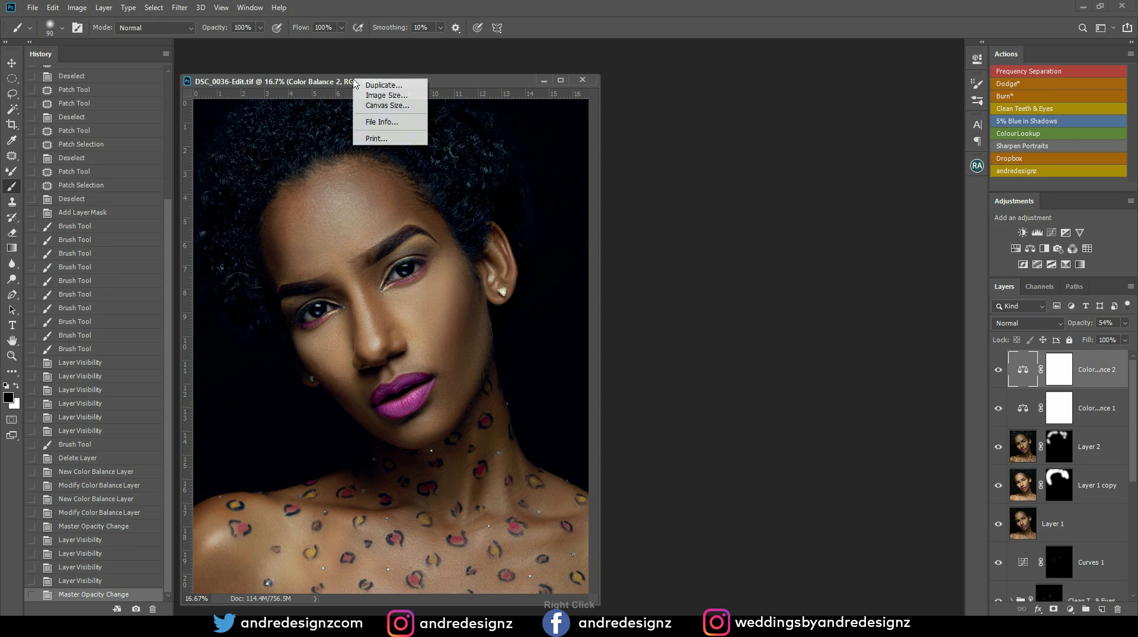
{"action": "left_click", "coordinate": [368, 89]}
{"action": "left_click", "coordinate": [669, 193]}
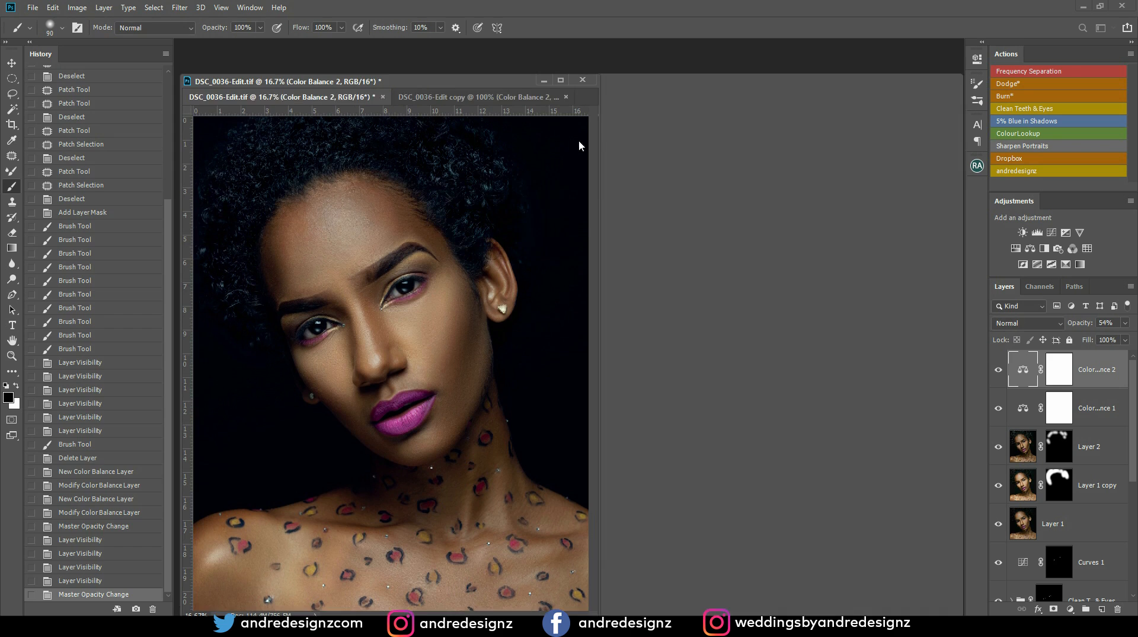
{"action": "left_click_drag", "start_coordinate": [511, 70], "coordinate": [553, 44]}
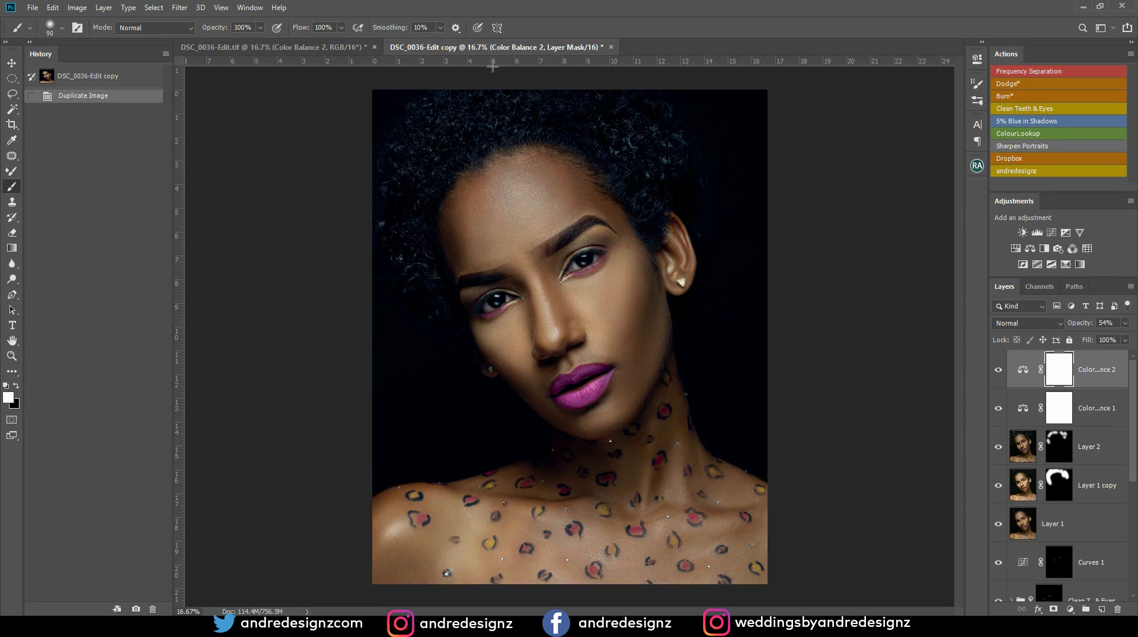
Arrange the original document and its duplicate side by side
{"action": "left_click", "coordinate": [251, 8]}
{"action": "mouse_move", "coordinate": [286, 22]}
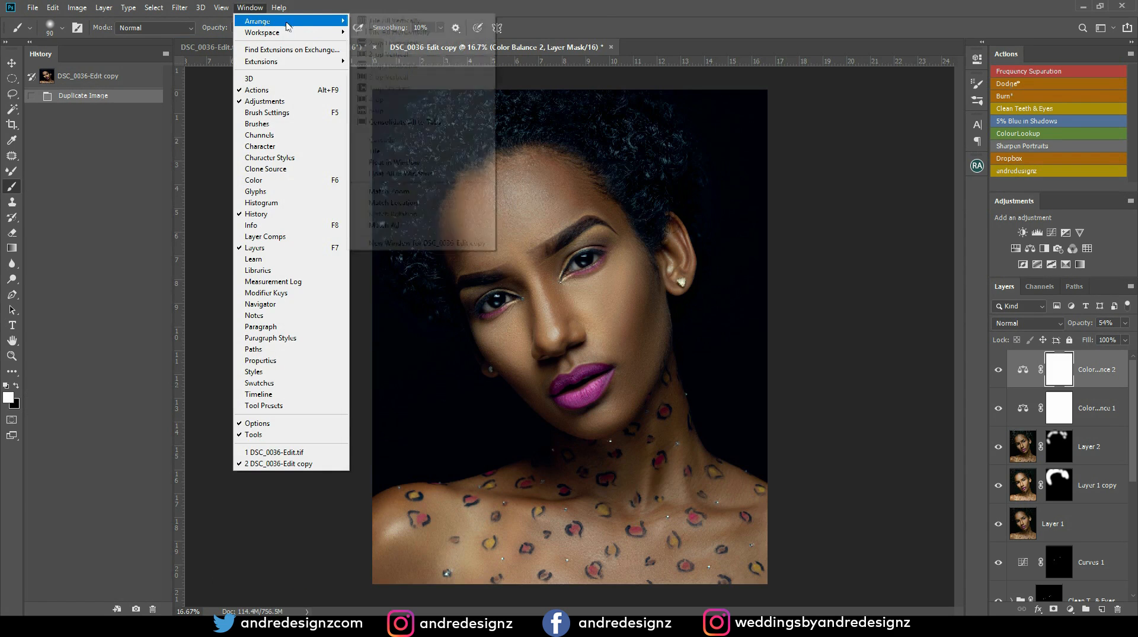
{"action": "left_click", "coordinate": [410, 54]}
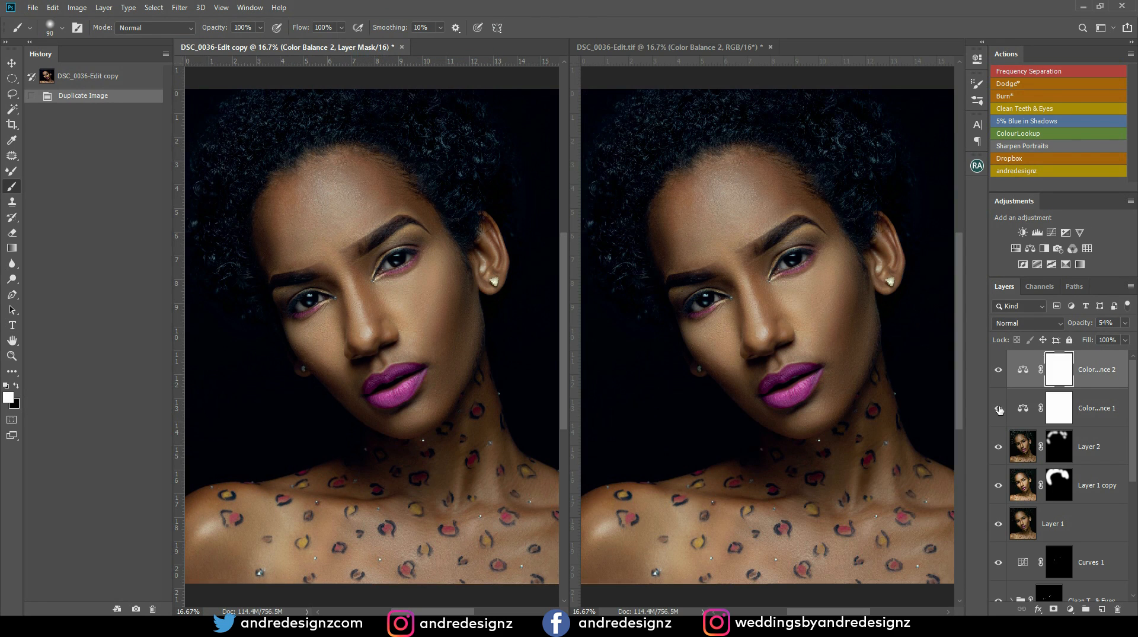
Hide every layer except Background in the duplicate image for a before-and-after comparison
{"action": "scroll", "coordinate": [1136, 415], "scroll_direction": "down", "scroll_amount": 2}
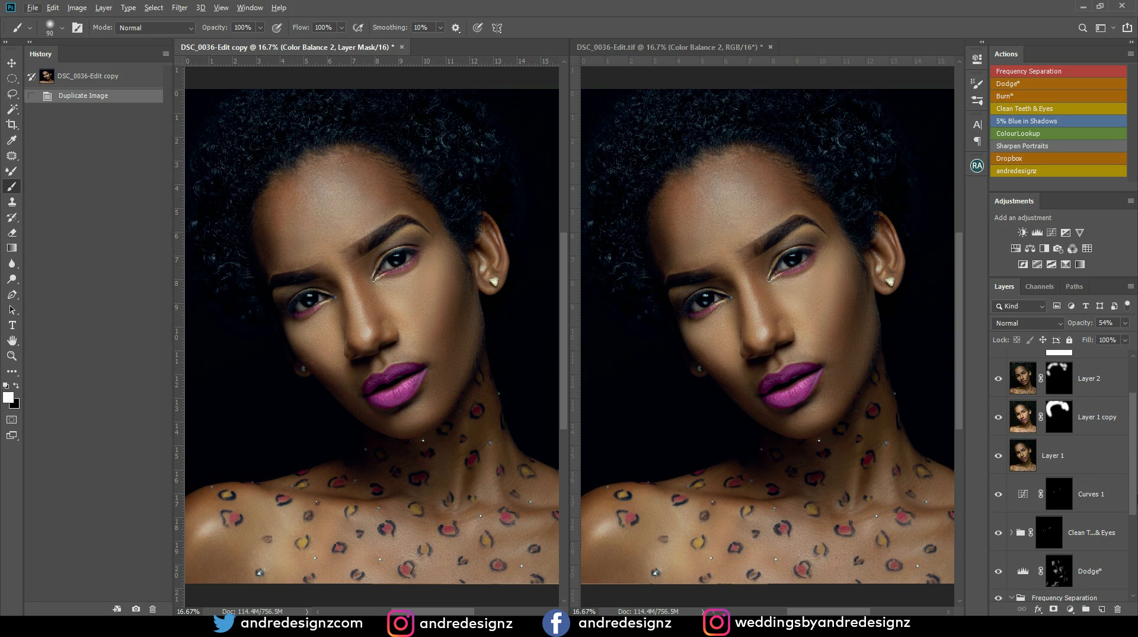
{"action": "scroll", "coordinate": [1136, 474], "scroll_direction": "down", "scroll_amount": 2}
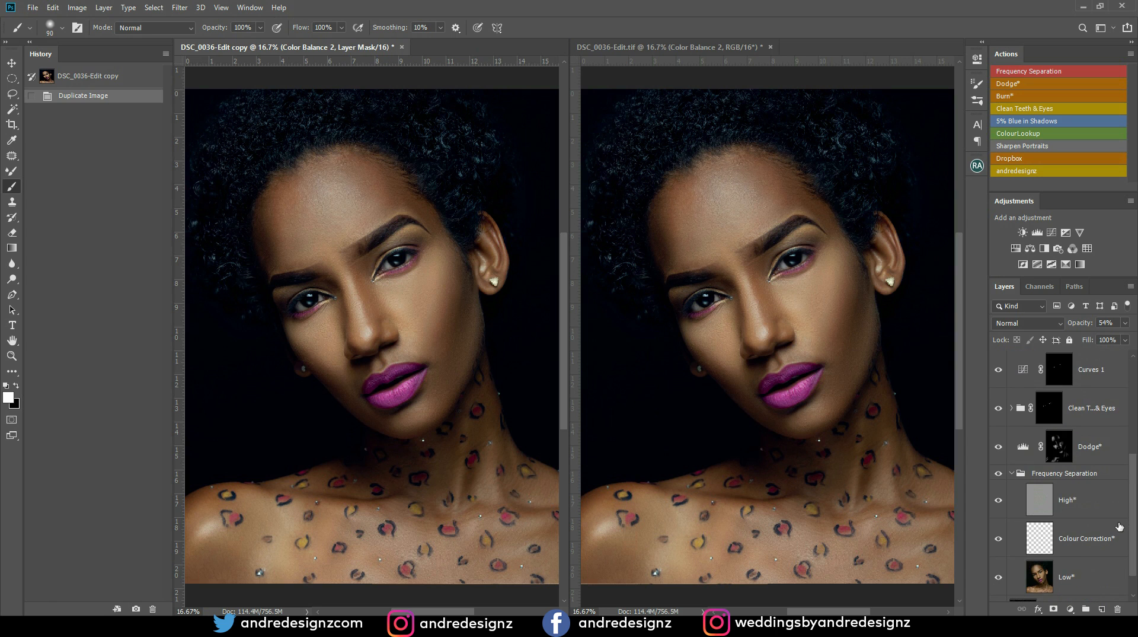
{"action": "scroll", "coordinate": [1137, 525], "scroll_direction": "down", "scroll_amount": 2}
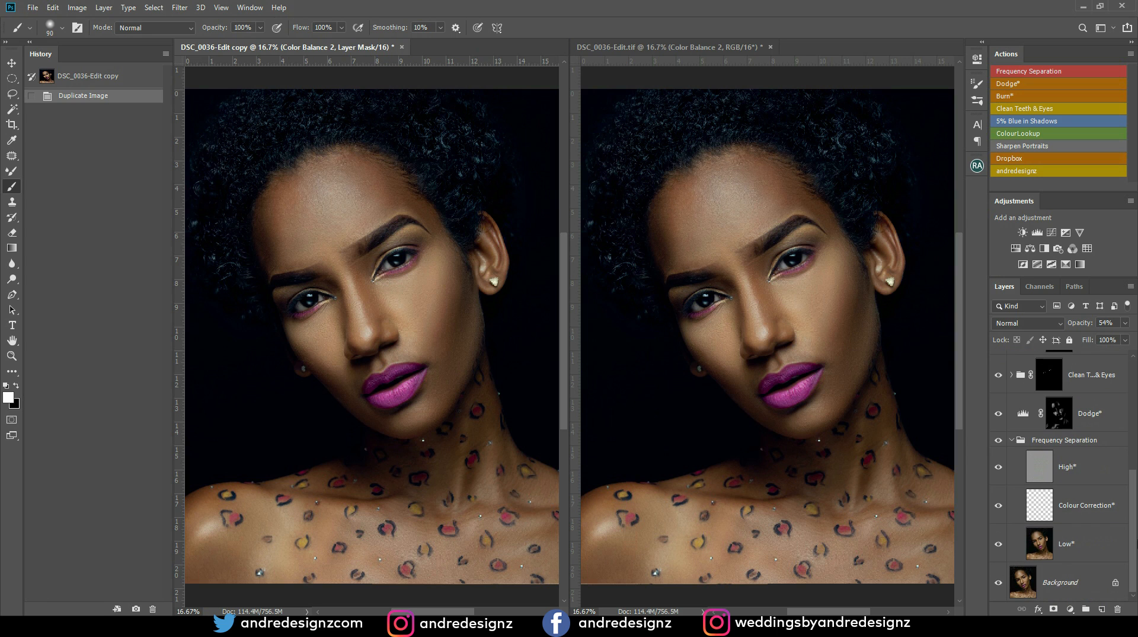
{"action": "left_click", "coordinate": [999, 582], "text": "alt"}
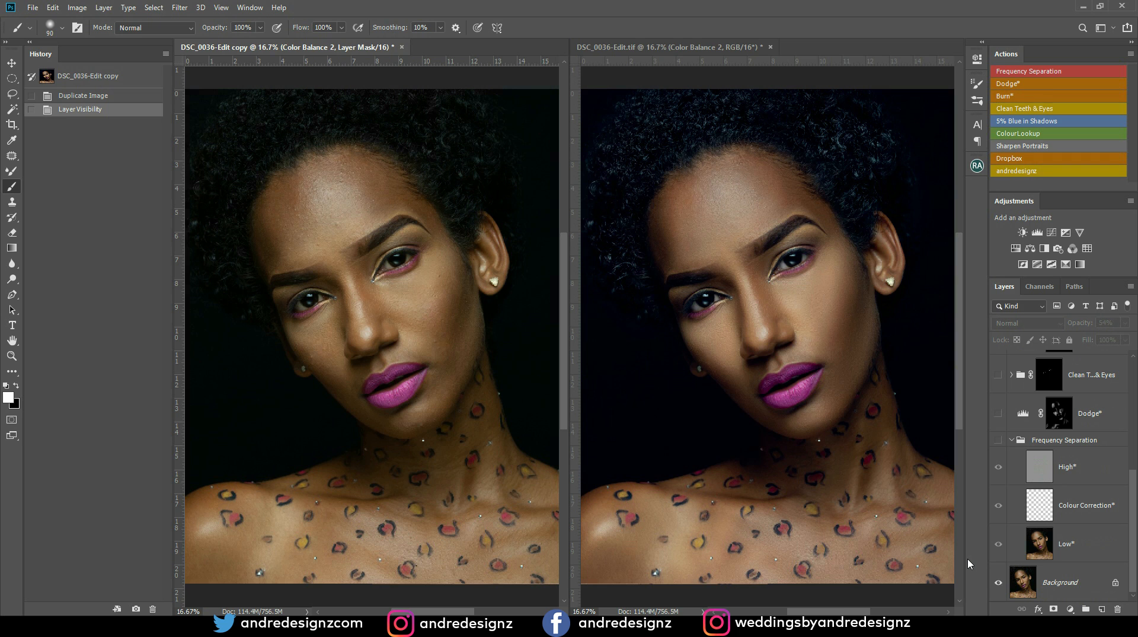